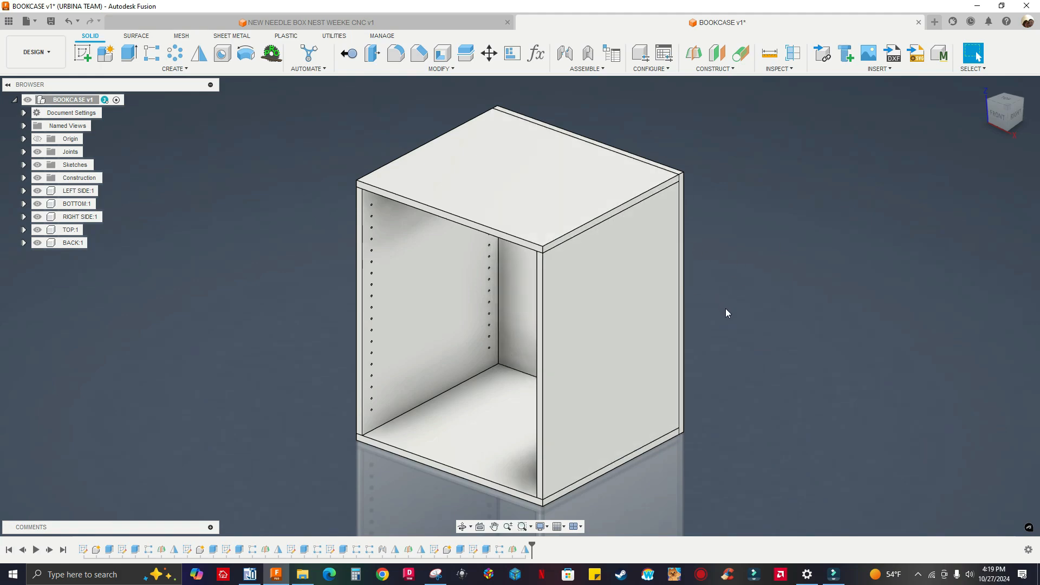
{"action": "middle_click_drag", "start_coordinate": [763, 305], "coordinate": [767, 304]}
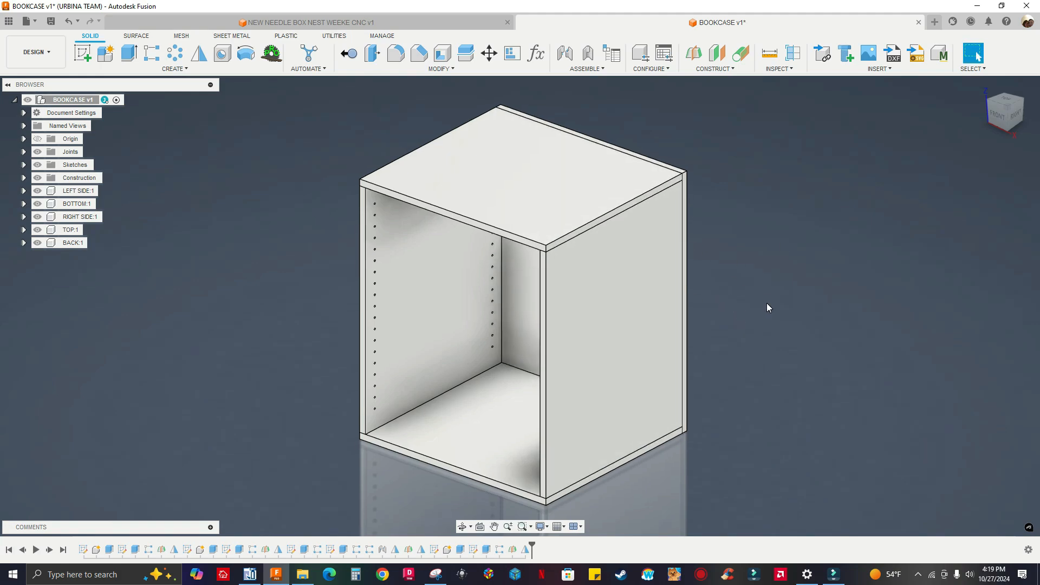
{"action": "mouse_move", "coordinate": [767, 303]}
{"action": "middle_mouse_down", "text": "shift"}
{"action": "mouse_move", "coordinate": [801, 307]}
{"action": "mouse_move", "coordinate": [995, 139]}
{"action": "middle_mouse_up", "text": "shift"}
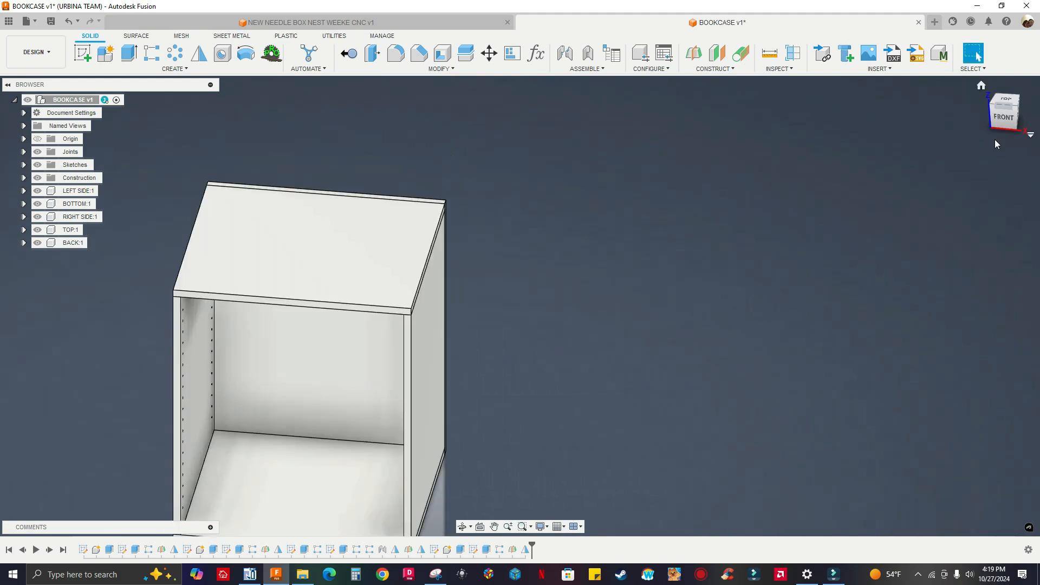
{"action": "left_click", "coordinate": [982, 85]}
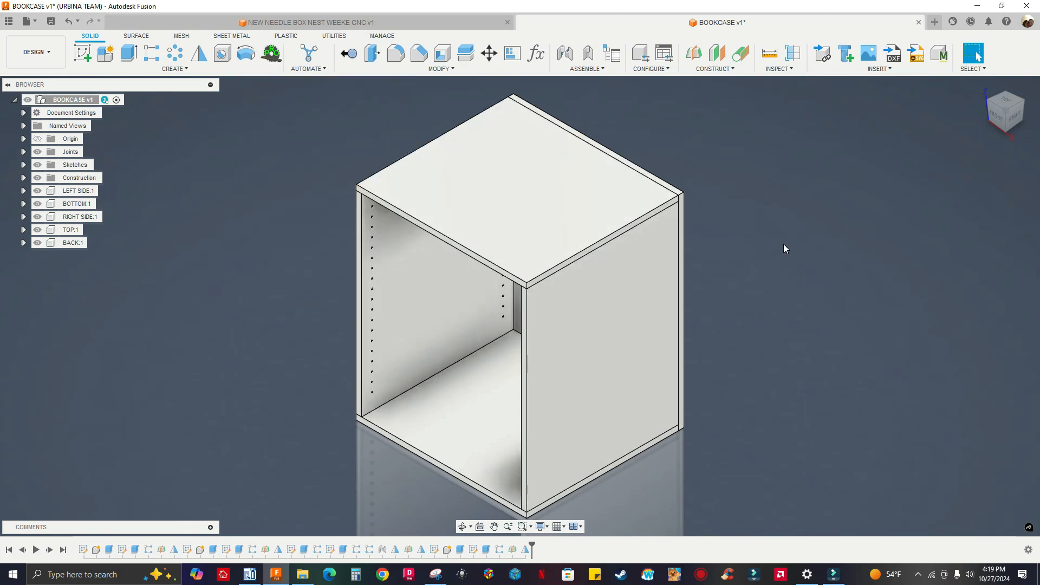
{"action": "scroll", "coordinate": [785, 248], "scroll_direction": "down", "scroll_amount": 1}
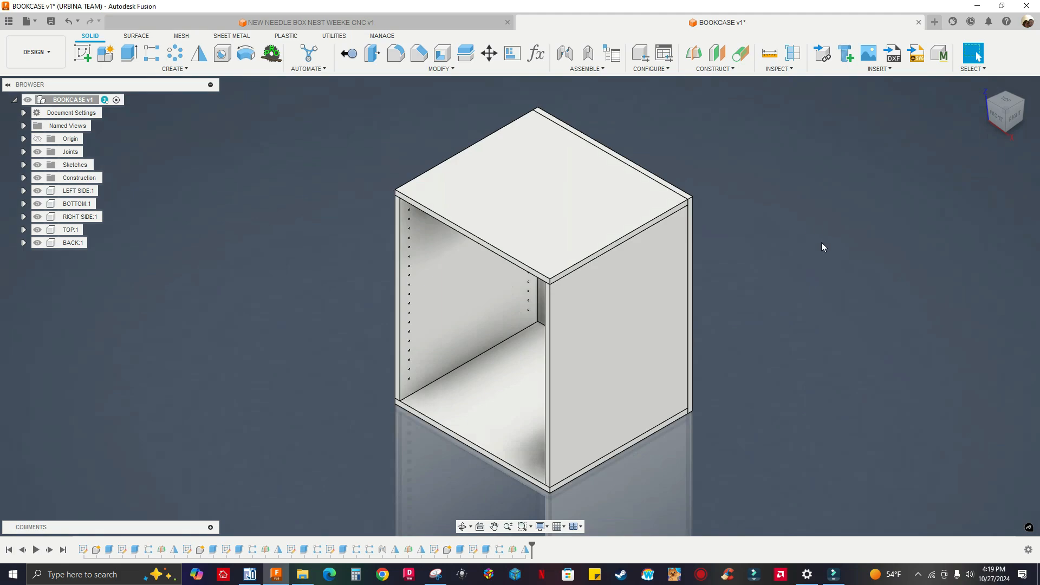
{"action": "scroll", "coordinate": [823, 248], "scroll_direction": "down", "scroll_amount": 1}
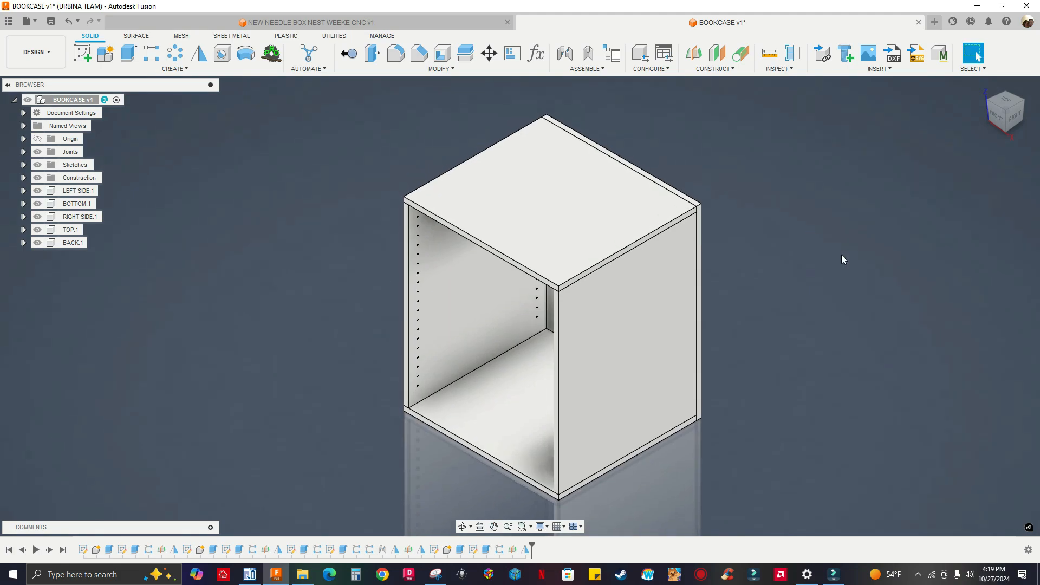
- Start MapBoards Pro for the bookcase and set the Paint - Enamel Glossy White sheet width to 48 inches
{"action": "left_click", "coordinate": [262, 57]}
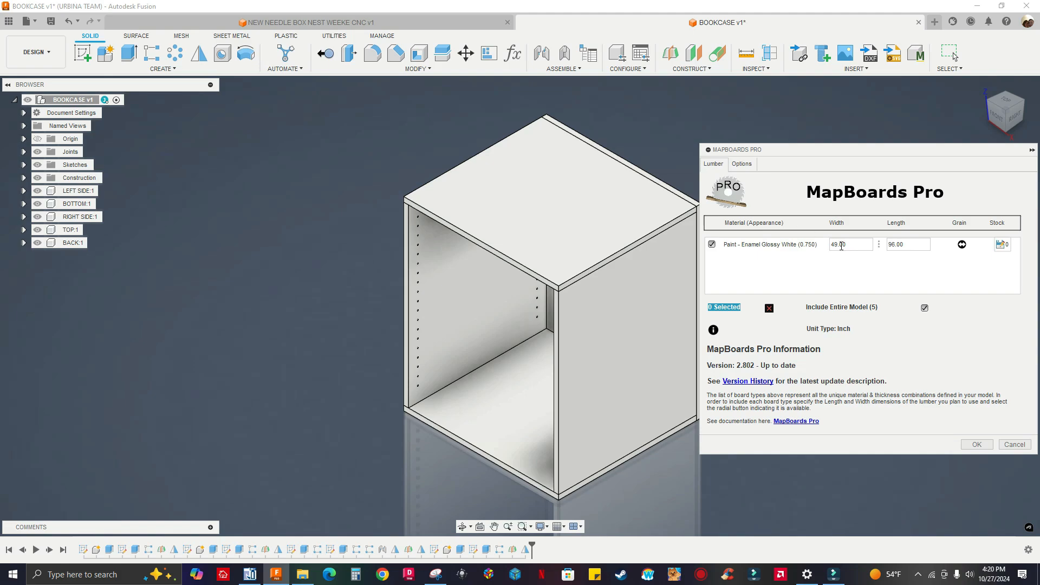
{"action": "left_click", "coordinate": [837, 244]}
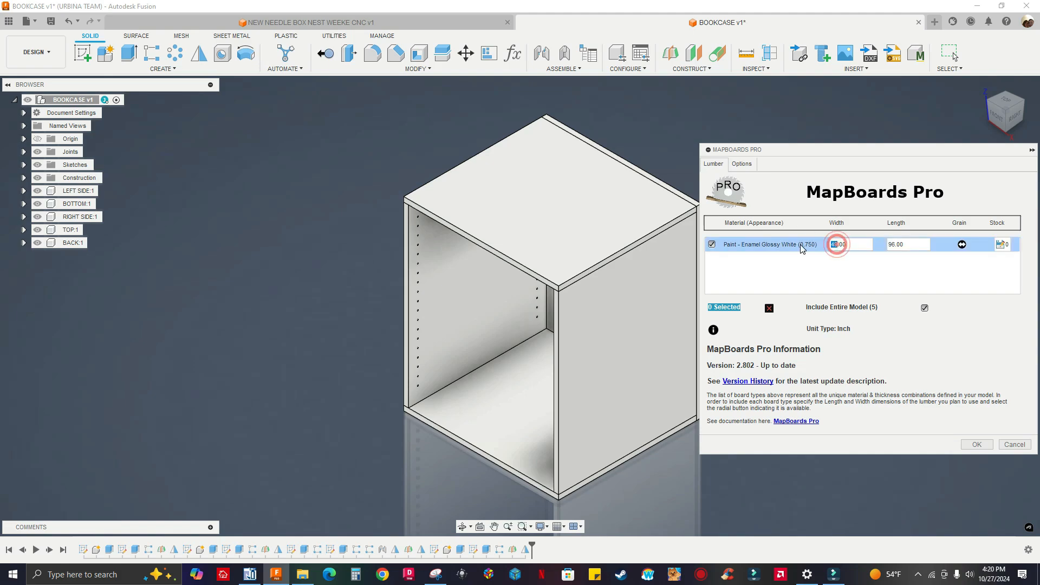
{"action": "key", "text": "BackSpace"}
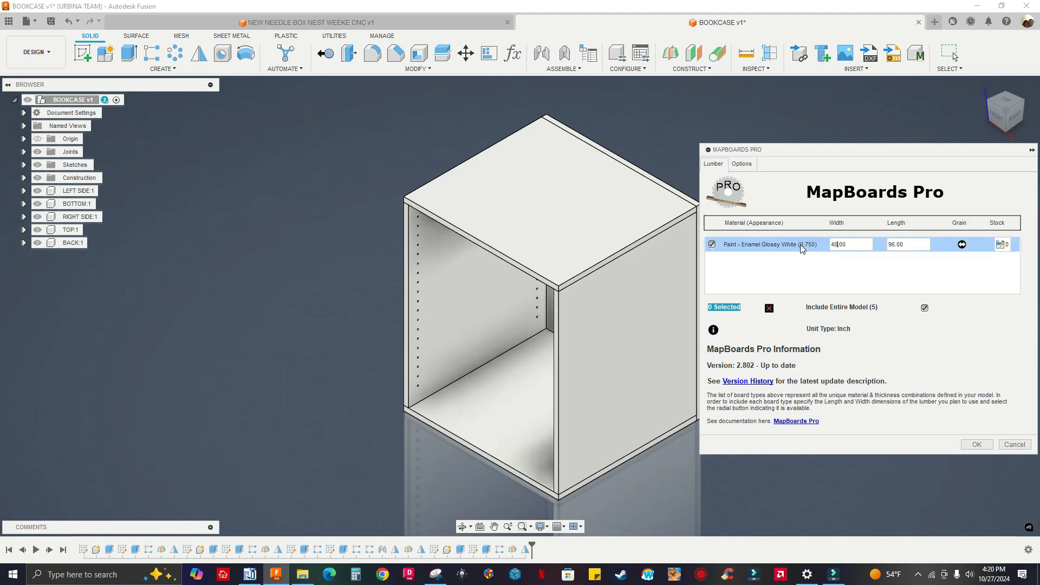
- Choose Component Bodies as the map output type and Fill Boards Diagonally as the arrange type
{"action": "left_click", "coordinate": [742, 164]}
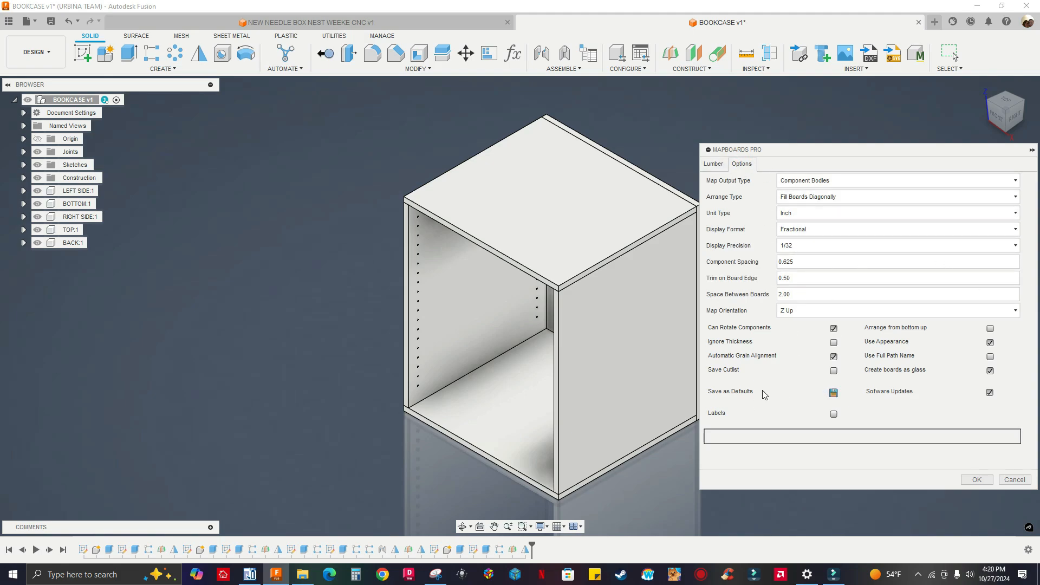
{"action": "left_click", "coordinate": [819, 182]}
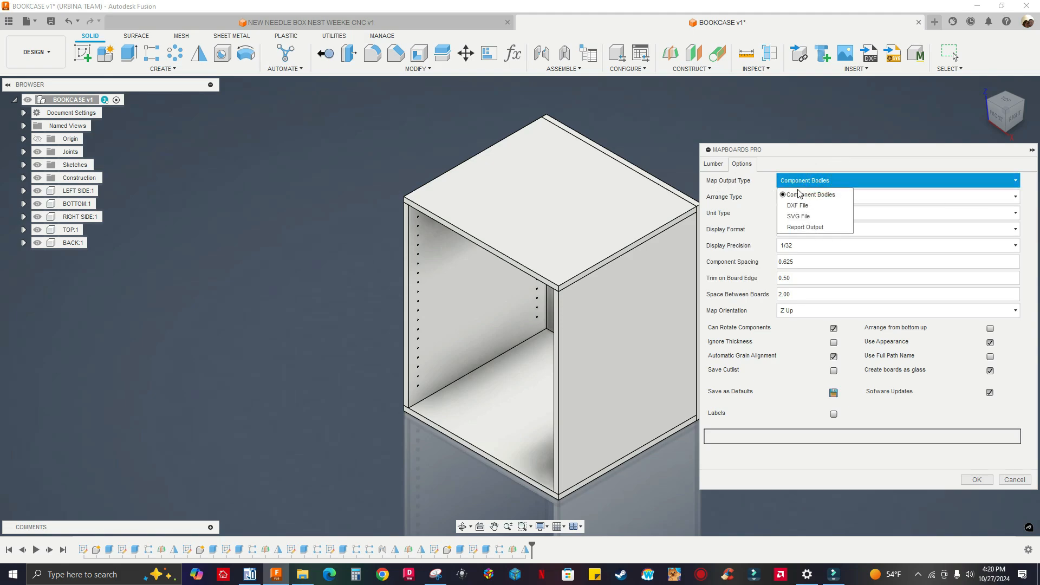
{"action": "left_click", "coordinate": [811, 195]}
{"action": "left_click", "coordinate": [820, 162]}
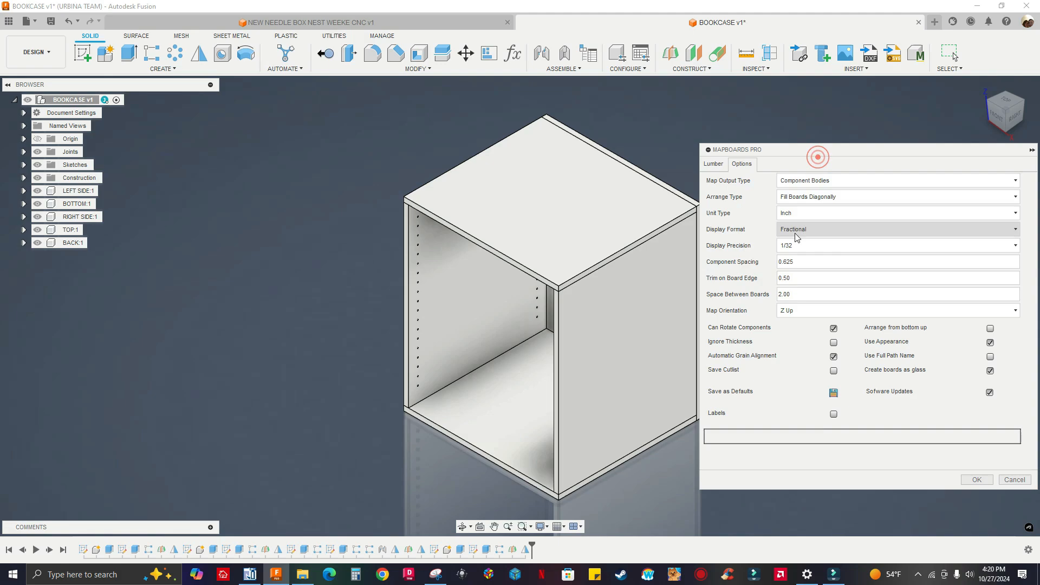
{"action": "left_click", "coordinate": [780, 201]}
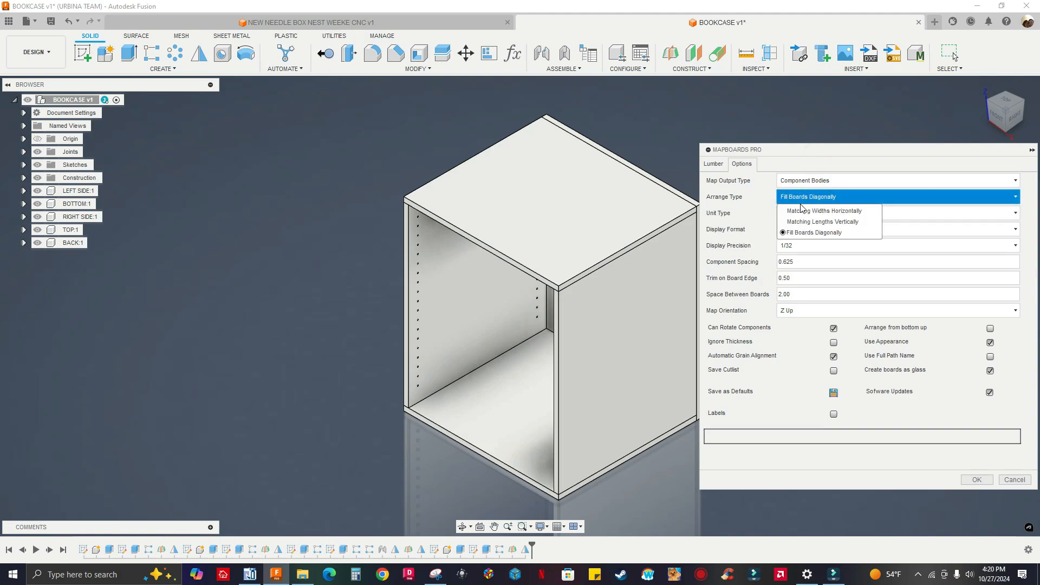
{"action": "mouse_move", "coordinate": [794, 239]}
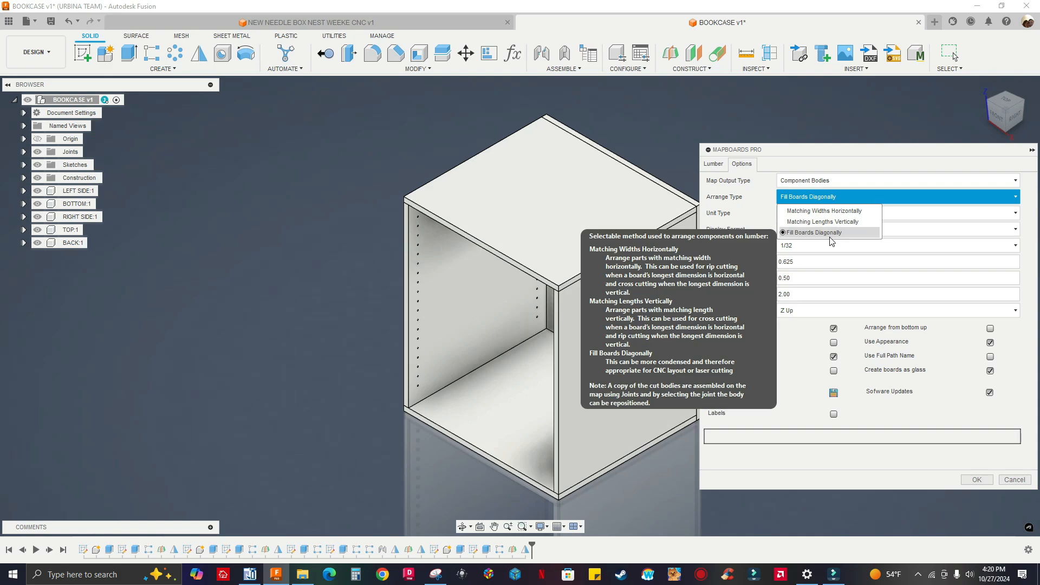
{"action": "left_click", "coordinate": [797, 233]}
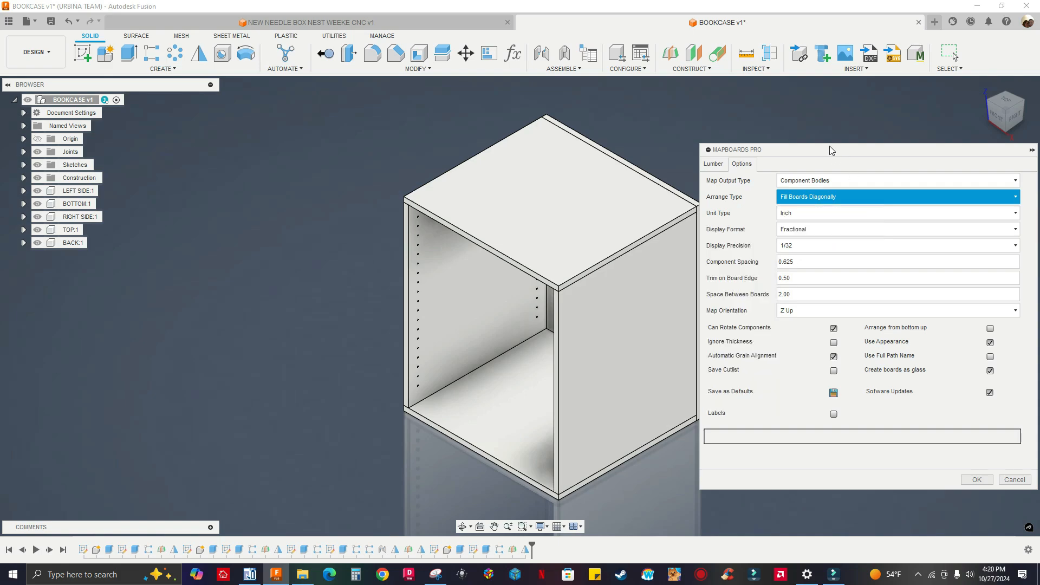
{"action": "left_click", "coordinate": [829, 145]}
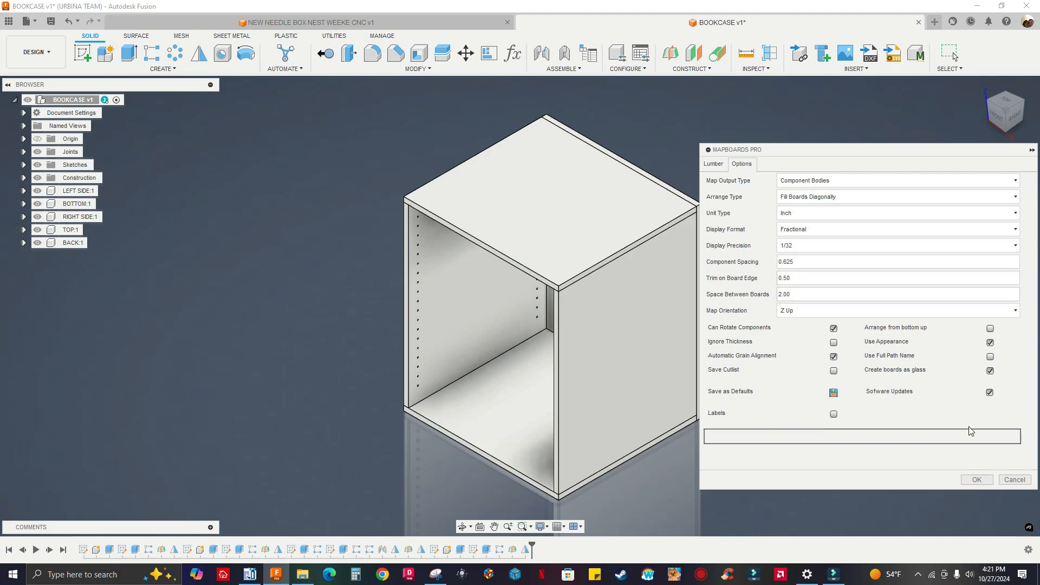
- Enable labels for the boards and parts, and enable saving the cutlist
{"action": "left_click", "coordinate": [715, 168]}
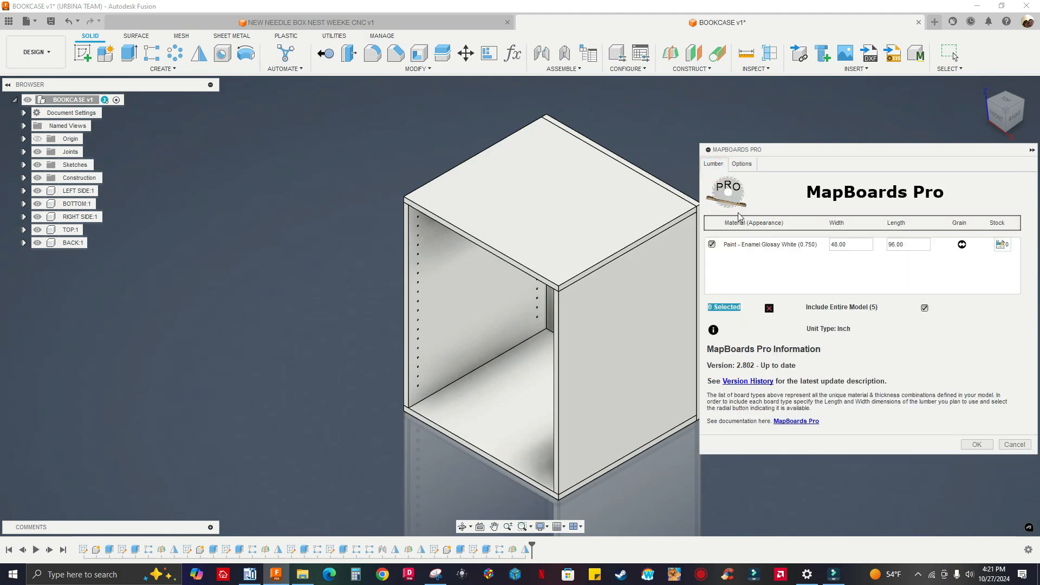
{"action": "left_click", "coordinate": [741, 163]}
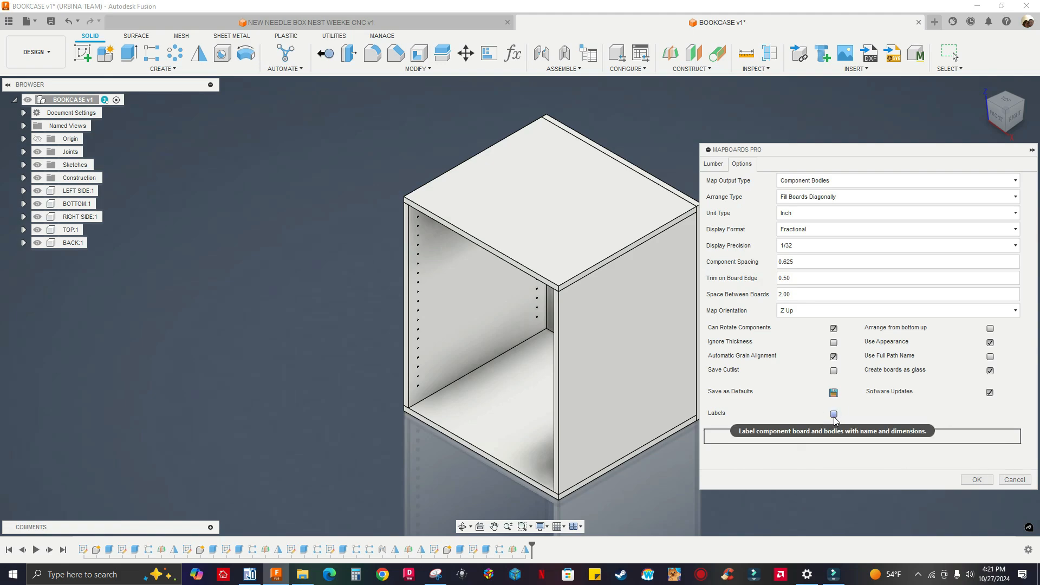
{"action": "left_click", "coordinate": [833, 415]}
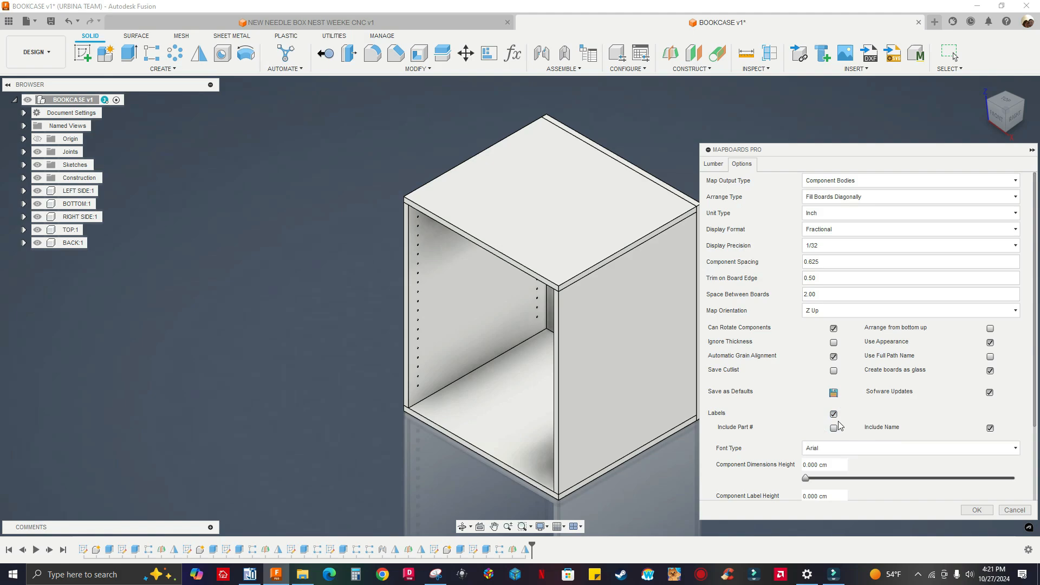
{"action": "left_click", "coordinate": [834, 371]}
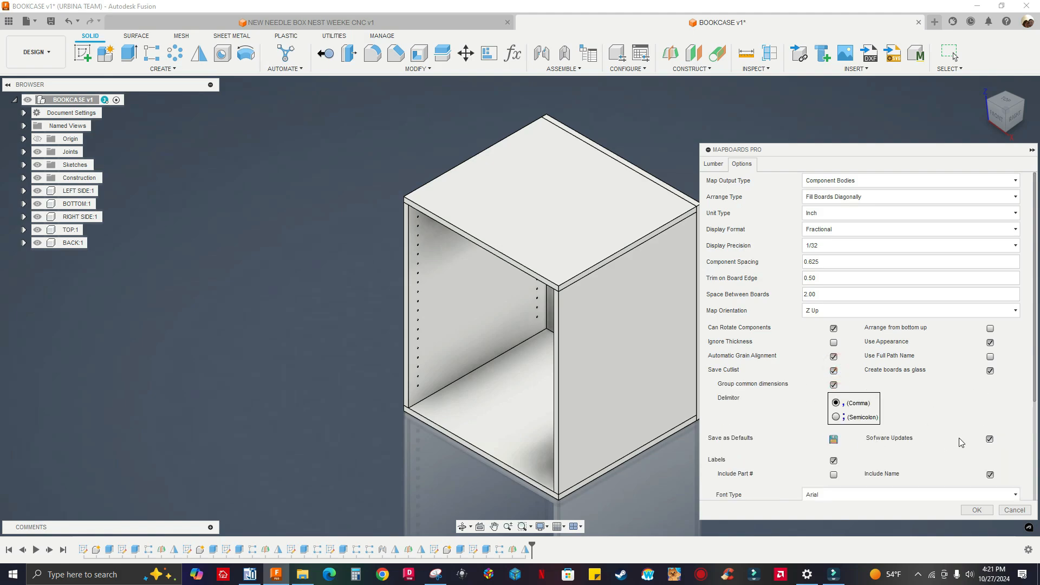
- Set the label font to Arial Black, with heights of about 2.016 cm for component dimensions, 2.080 cm for component labels and 2.093 cm for board labels
{"action": "left_click_drag", "start_coordinate": [1034, 380], "coordinate": [1034, 474]}
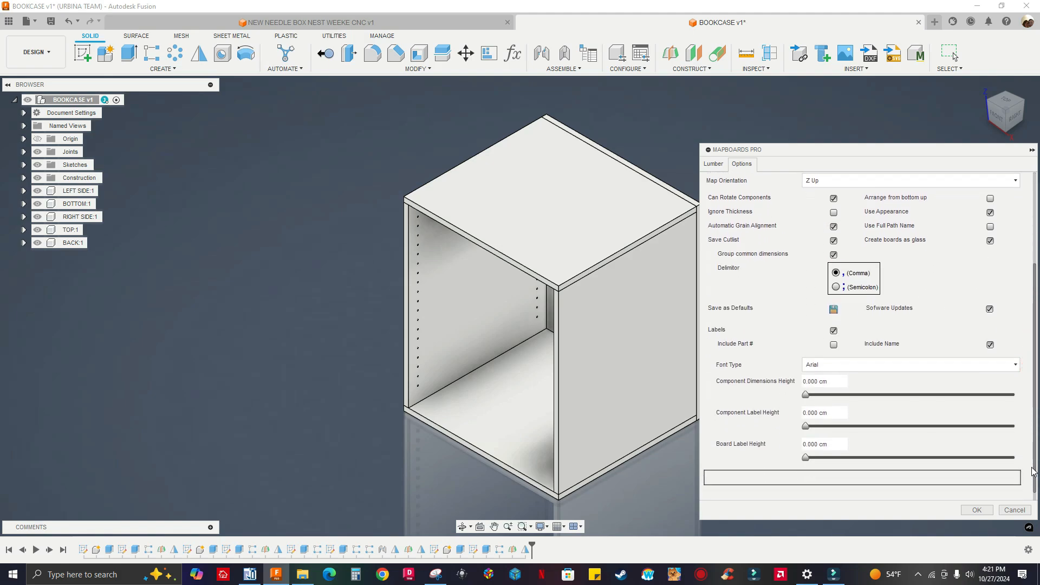
{"action": "left_click", "coordinate": [822, 367]}
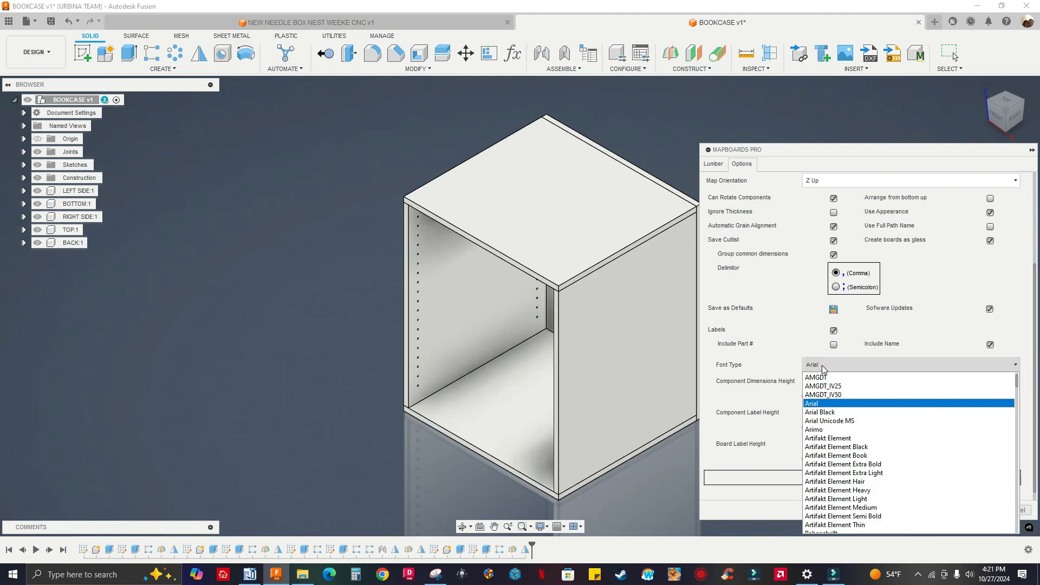
{"action": "left_click", "coordinate": [813, 413]}
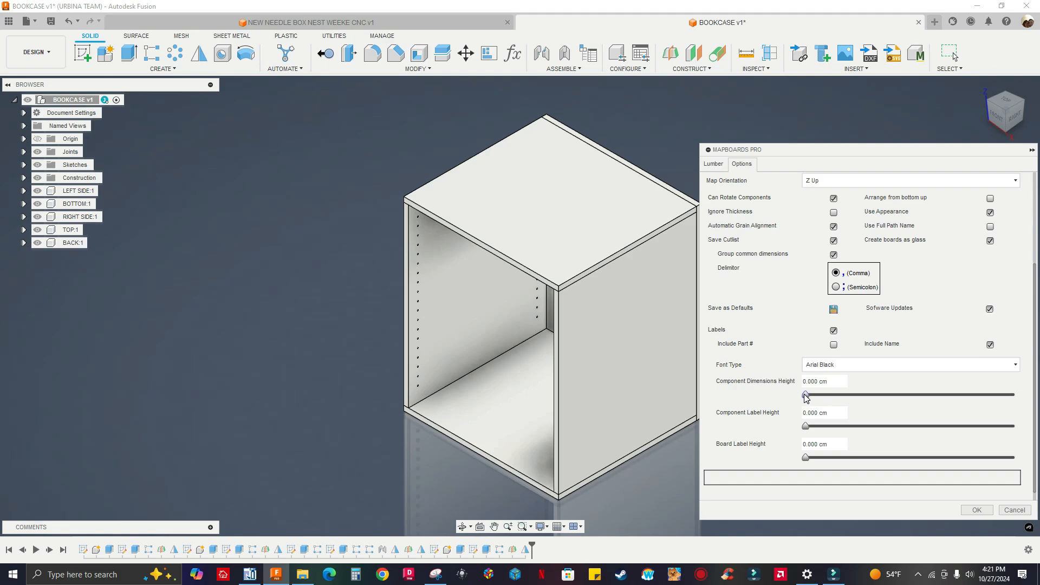
{"action": "left_click_drag", "start_coordinate": [806, 398], "coordinate": [891, 397]}
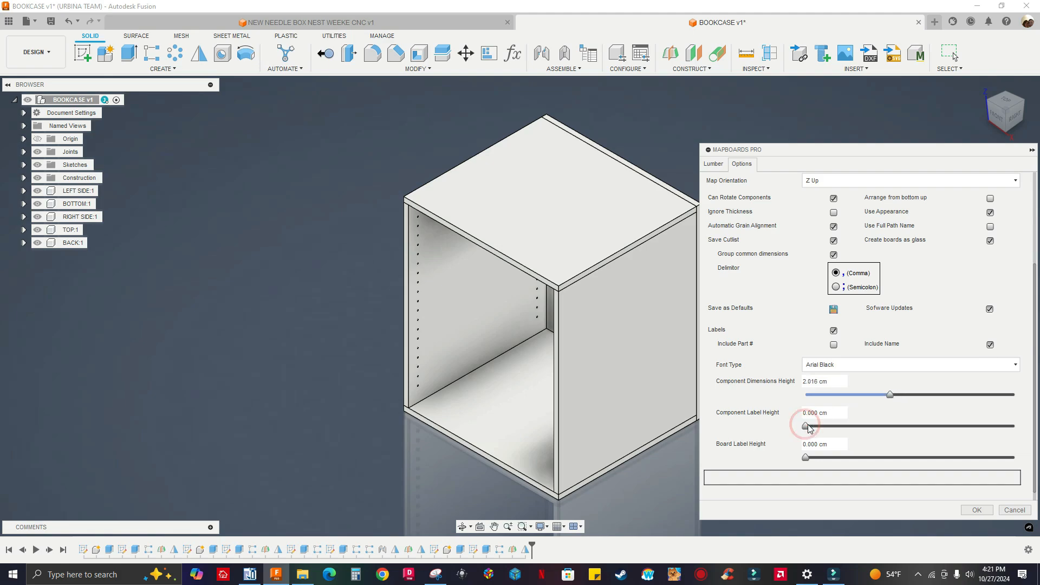
{"action": "left_click_drag", "start_coordinate": [807, 426], "coordinate": [894, 426]}
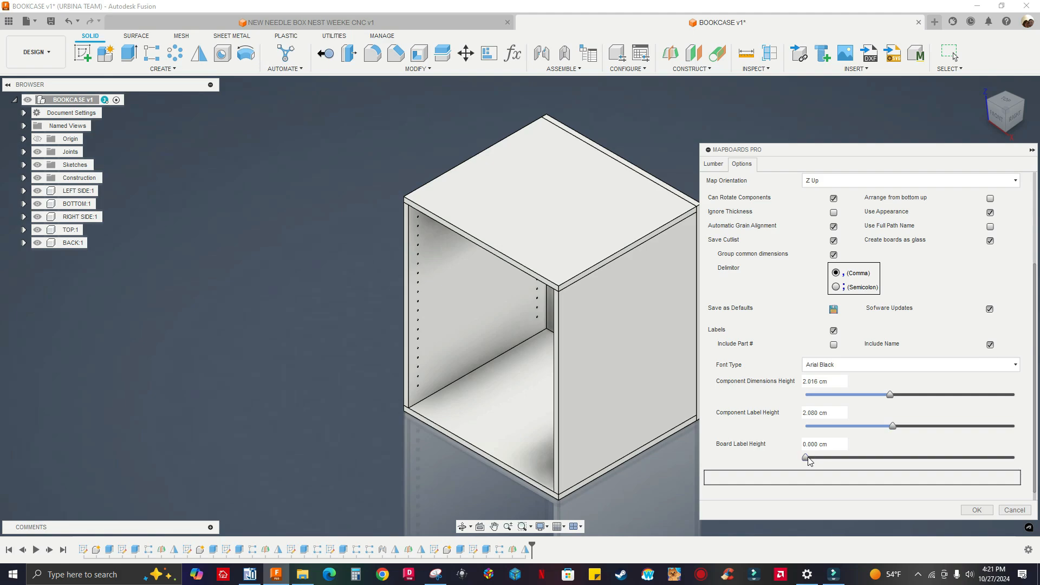
{"action": "left_click_drag", "start_coordinate": [807, 459], "coordinate": [900, 458]}
- Generate the board map and save its cutlist as the CSV file BOOKCASE in the MAPBOARDS PRO JOB REPORTS folder
{"action": "left_click", "coordinate": [973, 512]}
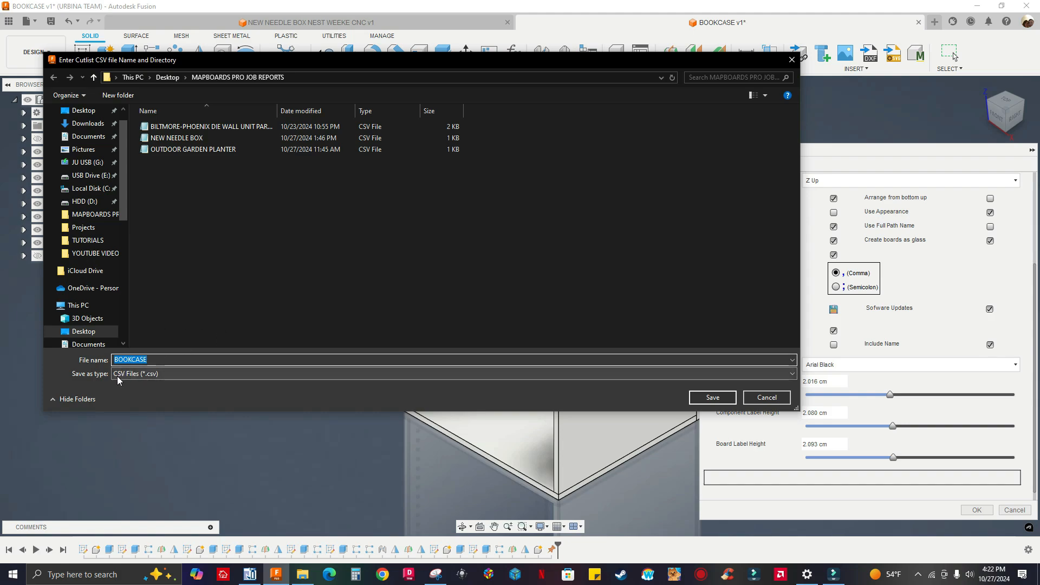
{"action": "left_click", "coordinate": [710, 399]}
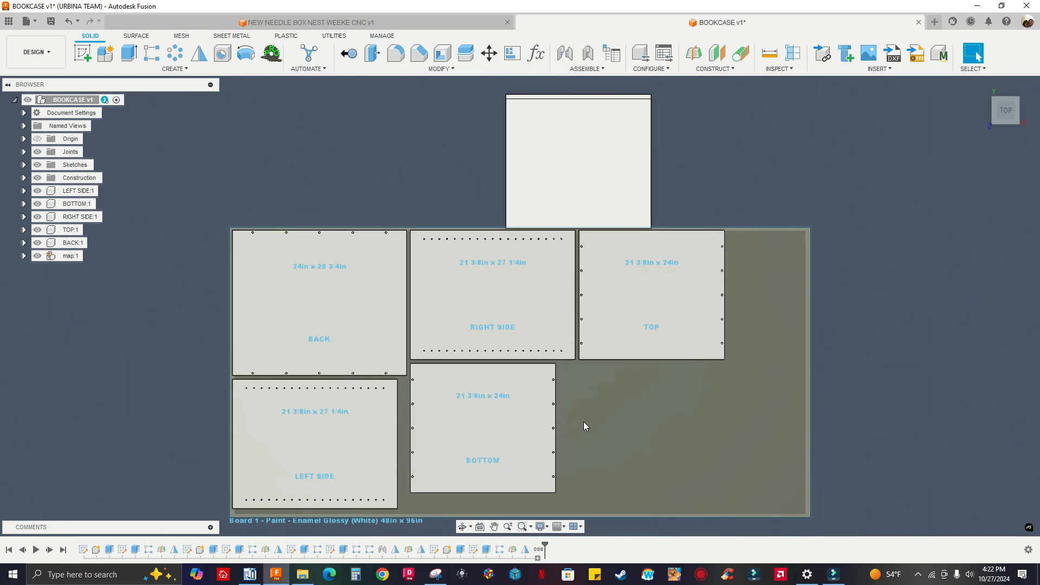
- Examine the labelled part layout on the board from above and at an angle beside the assembled bookcase
{"action": "scroll", "coordinate": [437, 447], "scroll_direction": "up", "scroll_amount": 3}
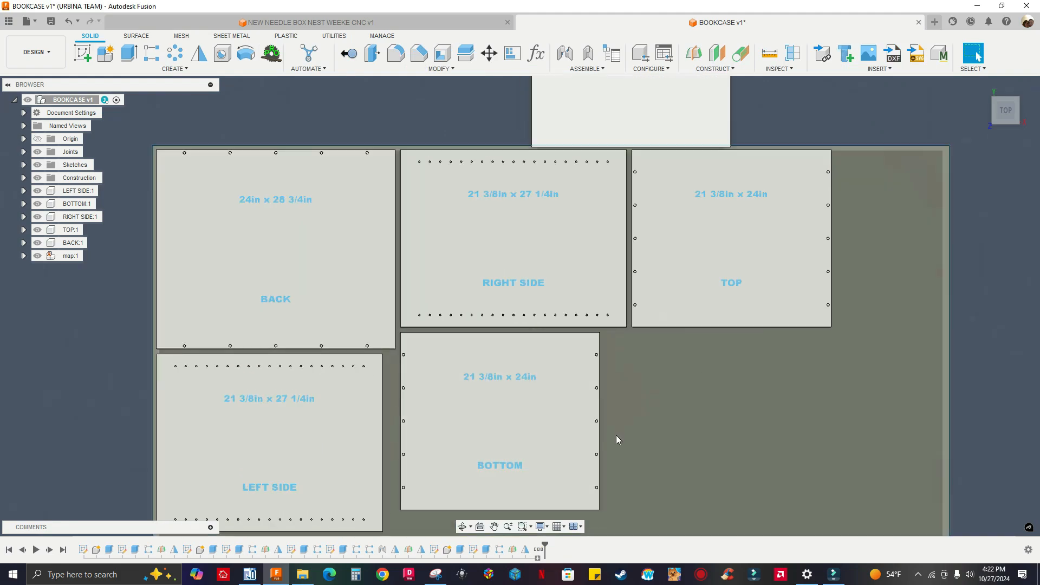
{"action": "middle_click_drag", "start_coordinate": [633, 447], "coordinate": [583, 417], "text": "shift"}
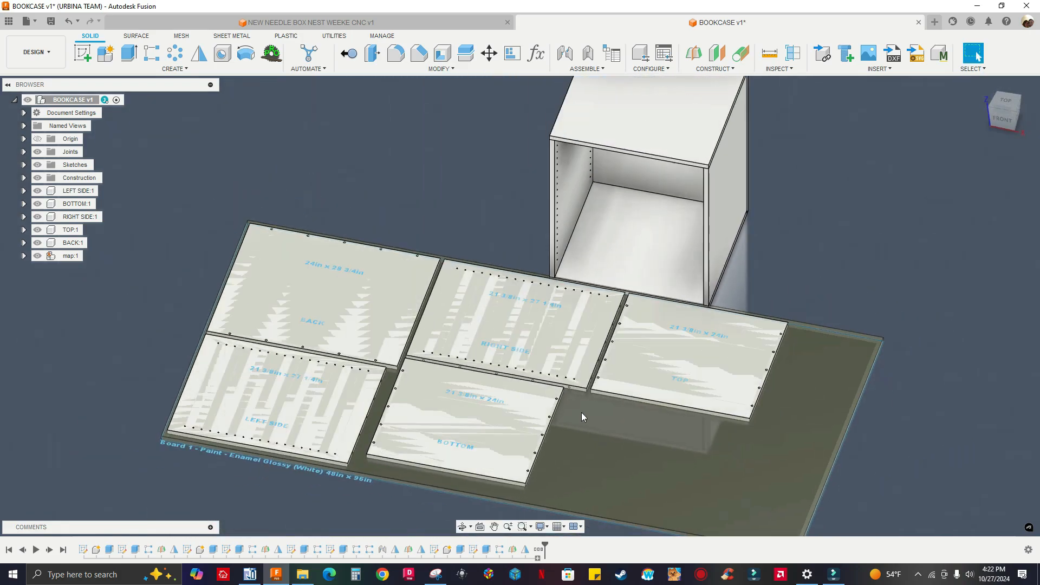
{"action": "scroll", "coordinate": [582, 412], "scroll_direction": "up", "scroll_amount": 2}
{"action": "left_click", "coordinate": [980, 85]}
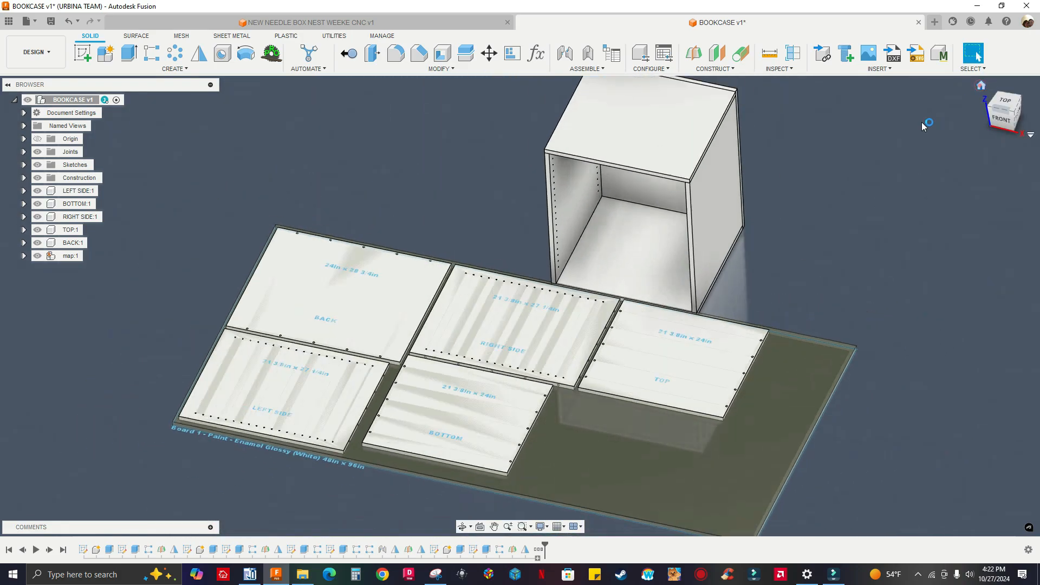
{"action": "middle_click_drag", "start_coordinate": [708, 297], "coordinate": [681, 352], "text": "shift"}
{"action": "middle_click_drag", "start_coordinate": [744, 374], "coordinate": [623, 363], "text": "shift"}
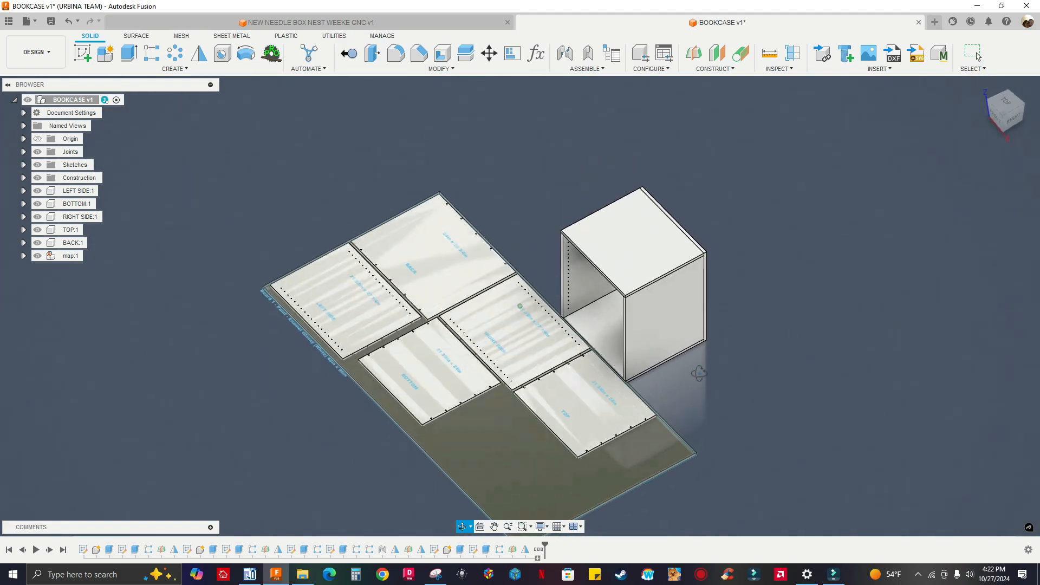
{"action": "left_click", "coordinate": [74, 191]}
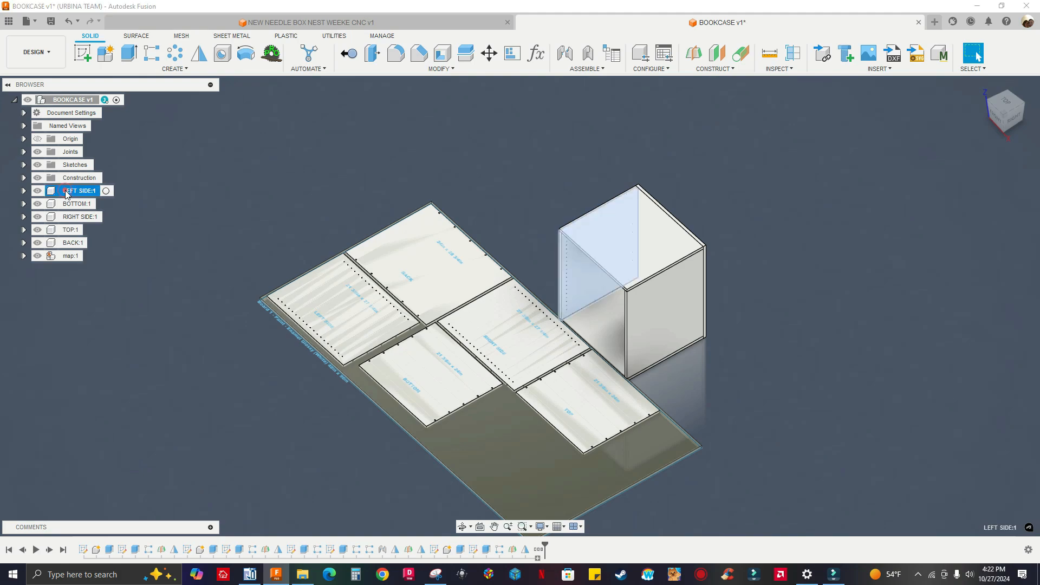
{"action": "left_click", "coordinate": [66, 244], "text": "shift"}
{"action": "right_click", "coordinate": [66, 244]}
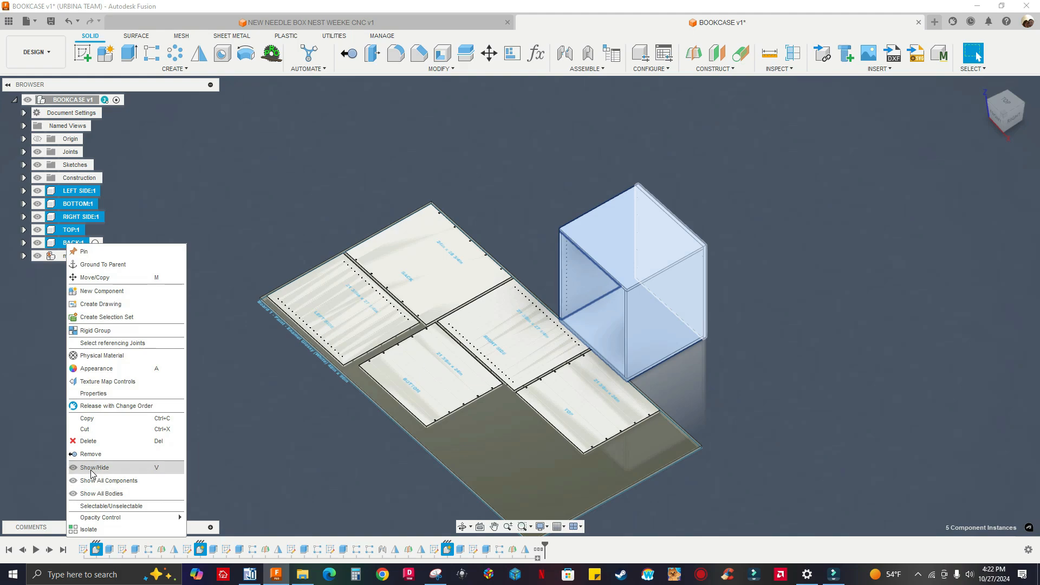
{"action": "key", "text": "Escape"}
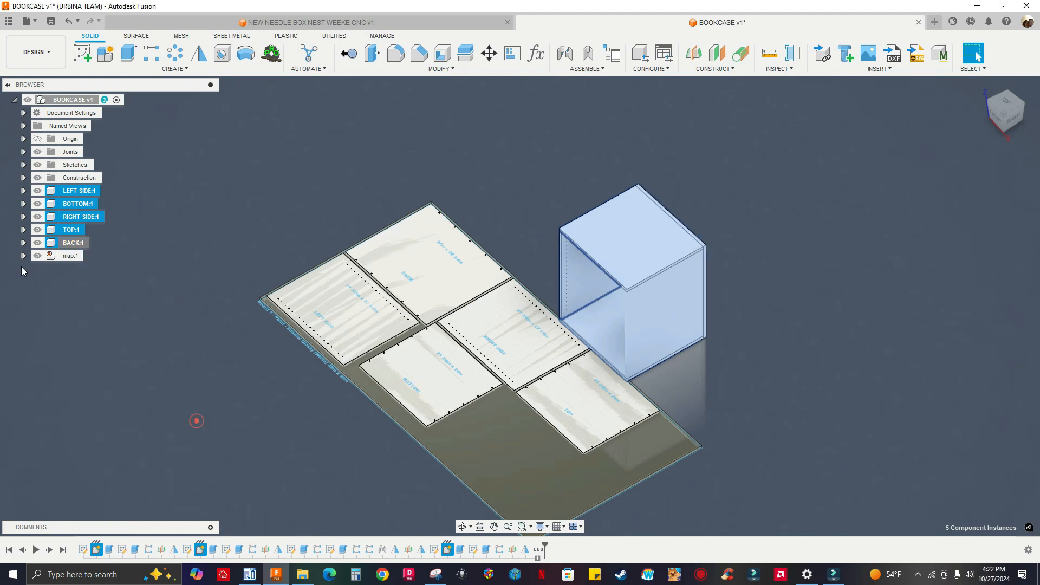
{"action": "left_click", "coordinate": [64, 256]}
{"action": "right_click", "coordinate": [63, 258]}
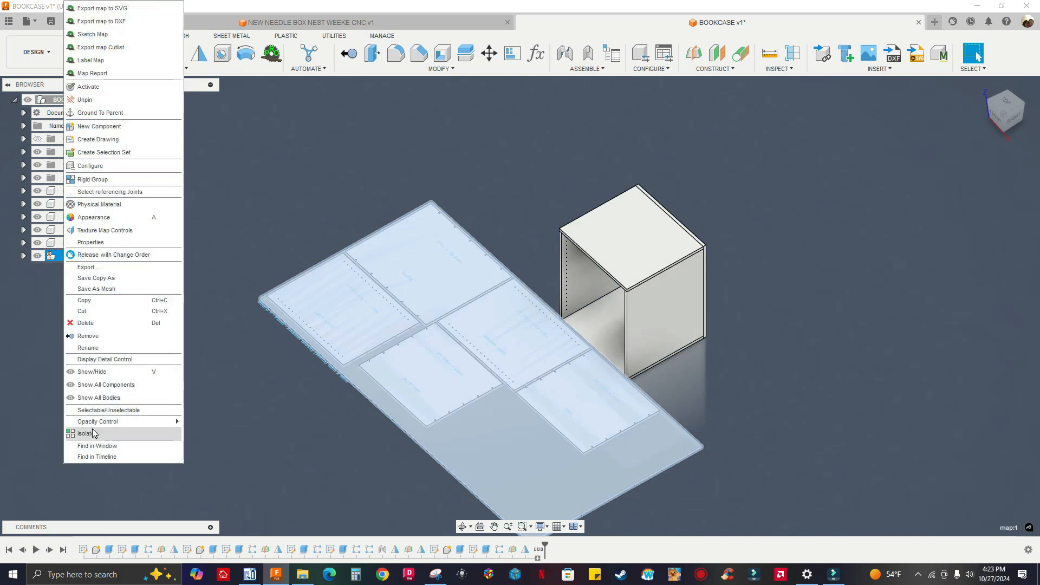
{"action": "left_click", "coordinate": [223, 343]}
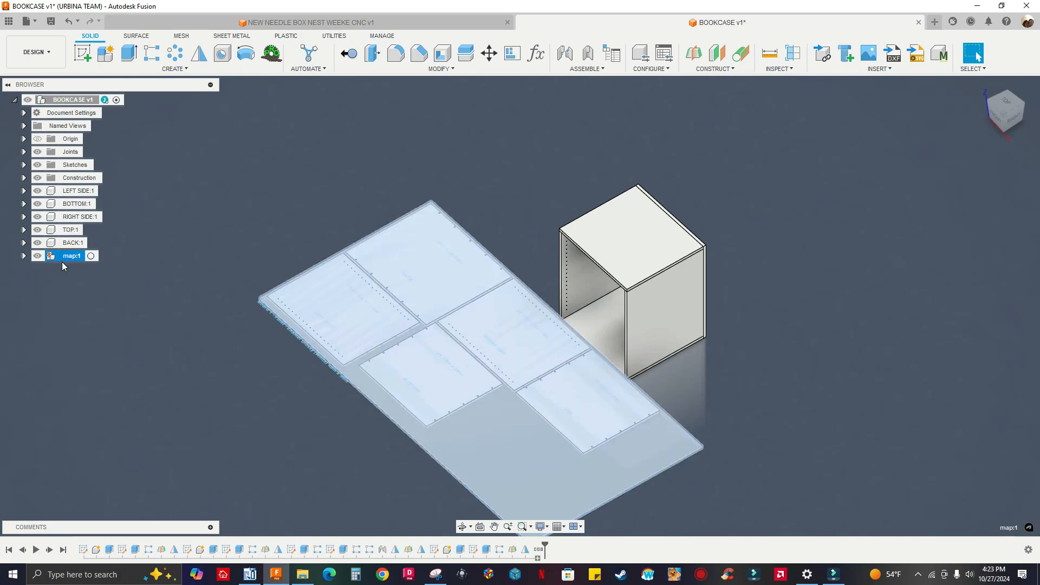
- Isolate the map component so only the nested board layout is shown without the assembled bookcase
{"action": "left_click", "coordinate": [61, 273]}
{"action": "right_click", "coordinate": [62, 258]}
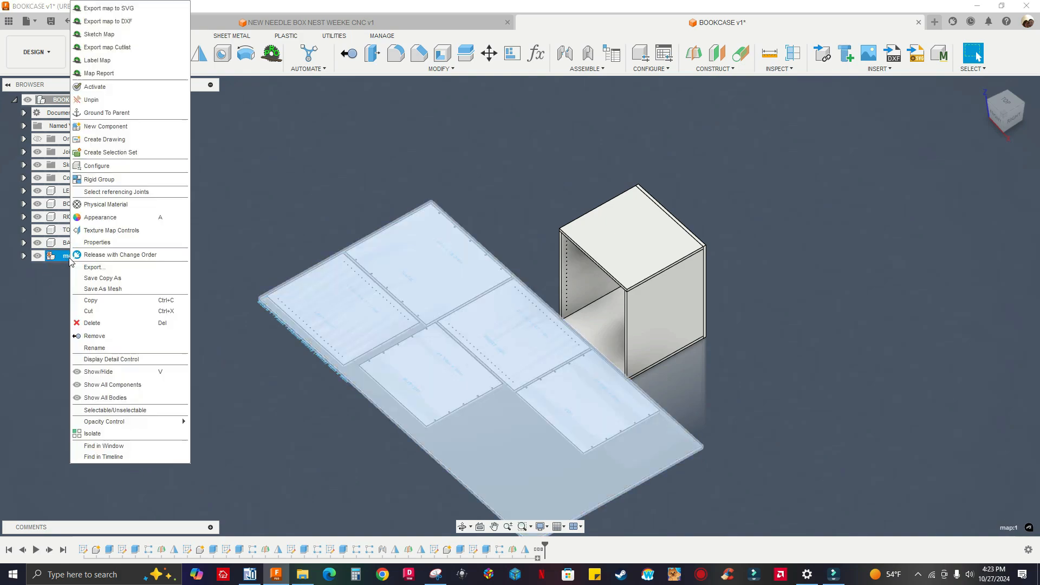
{"action": "left_click", "coordinate": [40, 277]}
{"action": "left_click", "coordinate": [40, 276]}
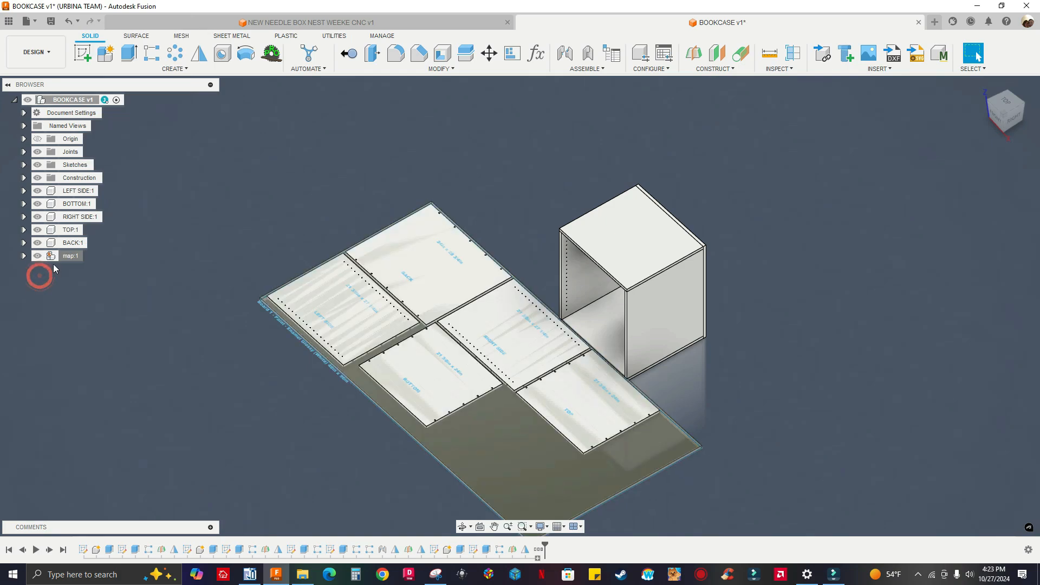
{"action": "right_click", "coordinate": [64, 258]}
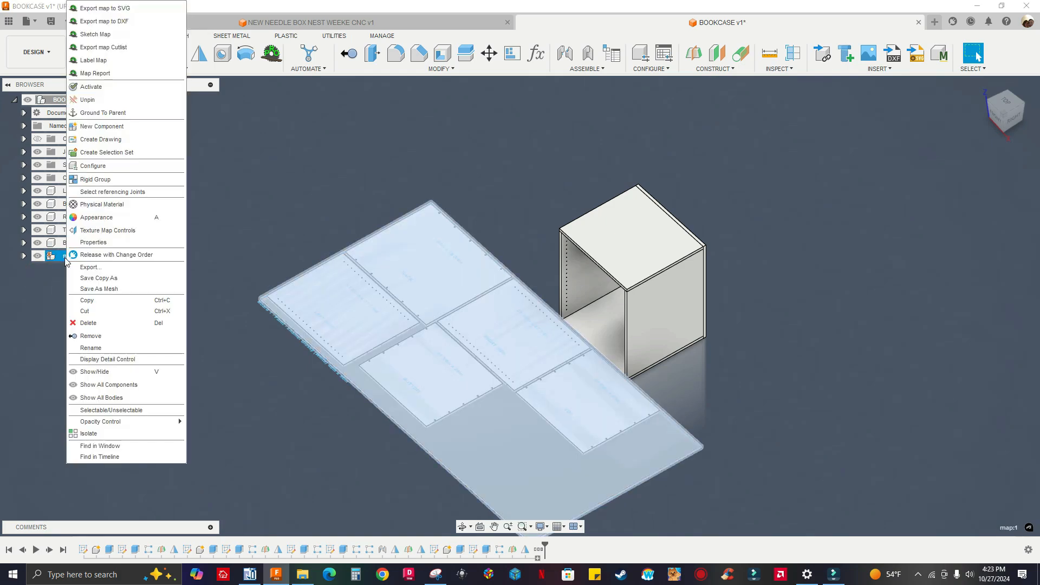
{"action": "left_click", "coordinate": [89, 433]}
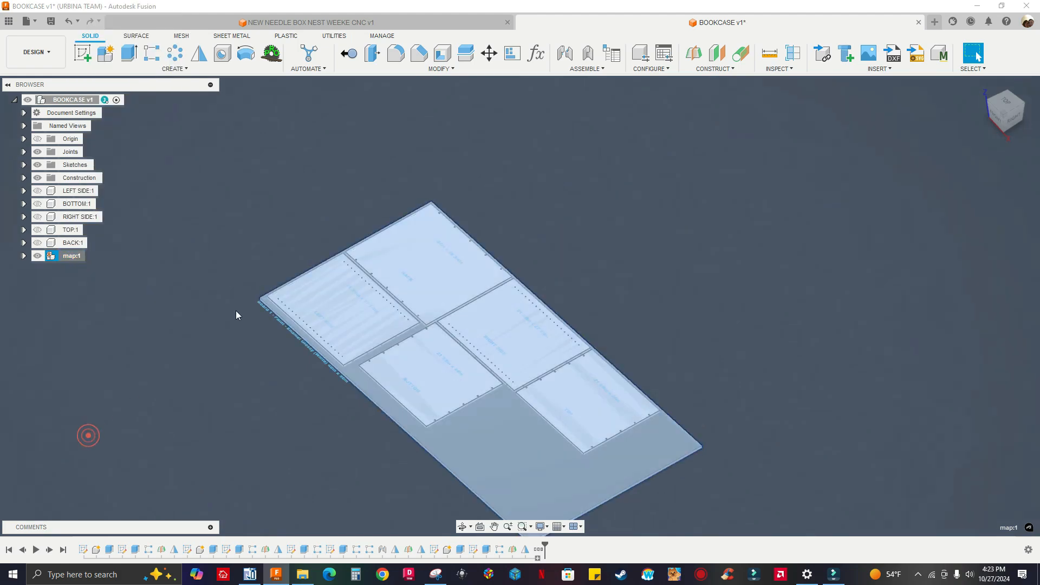
{"action": "left_click", "coordinate": [504, 208]}
- Examine the isolated board layout from above and at an angle, including its part labels and board label
{"action": "mouse_move", "coordinate": [553, 291]}
{"action": "middle_mouse_down", "text": "shift"}
{"action": "mouse_move", "coordinate": [614, 335]}
{"action": "mouse_move", "coordinate": [554, 302]}
{"action": "middle_mouse_up", "text": "shift"}
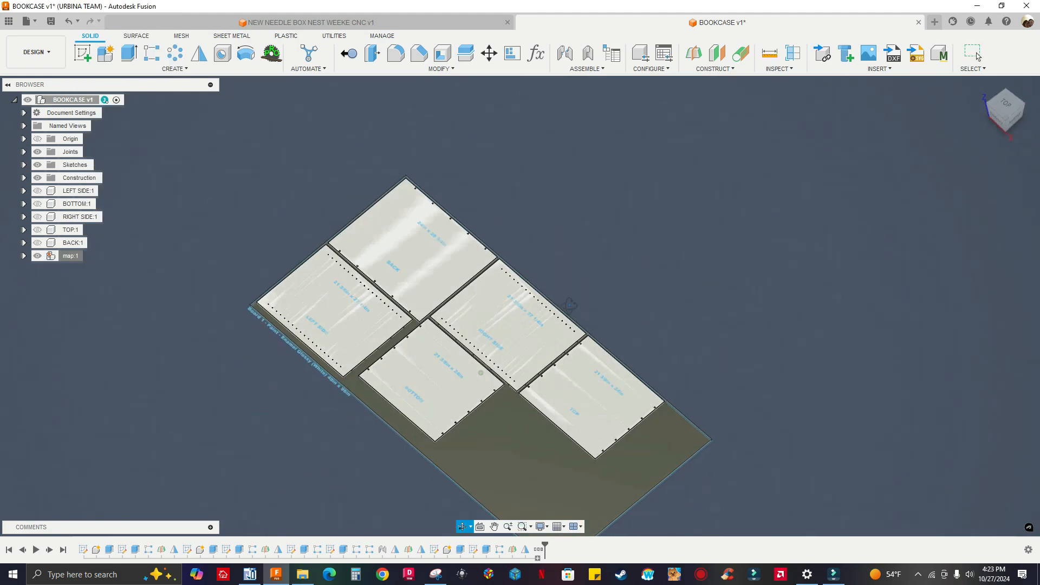
{"action": "left_click", "coordinate": [1006, 104]}
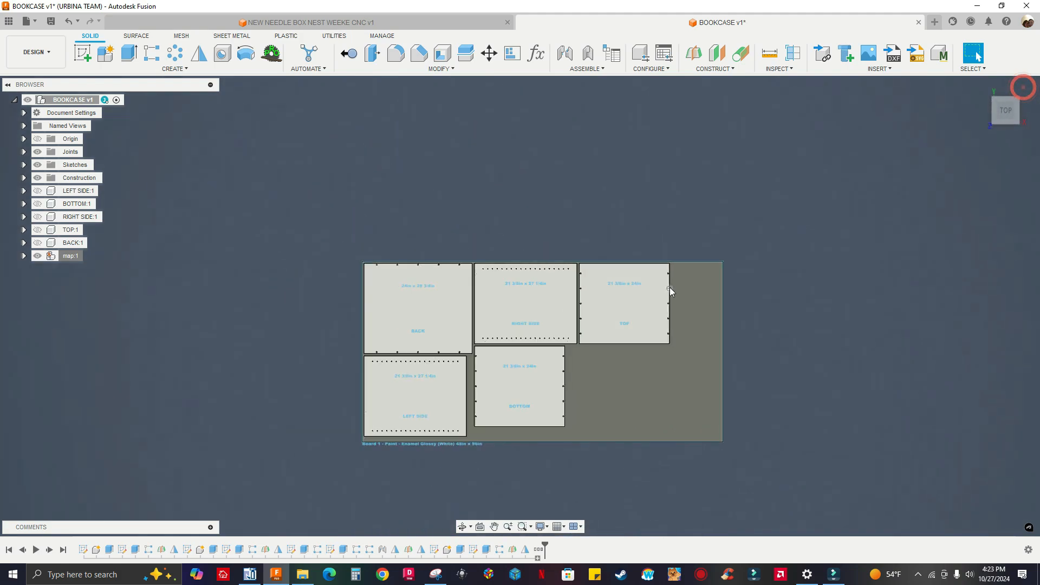
{"action": "scroll", "coordinate": [629, 340], "scroll_direction": "up", "scroll_amount": 6}
{"action": "scroll", "coordinate": [824, 300], "scroll_direction": "down", "scroll_amount": 2}
{"action": "scroll", "coordinate": [875, 294], "scroll_direction": "down", "scroll_amount": 2}
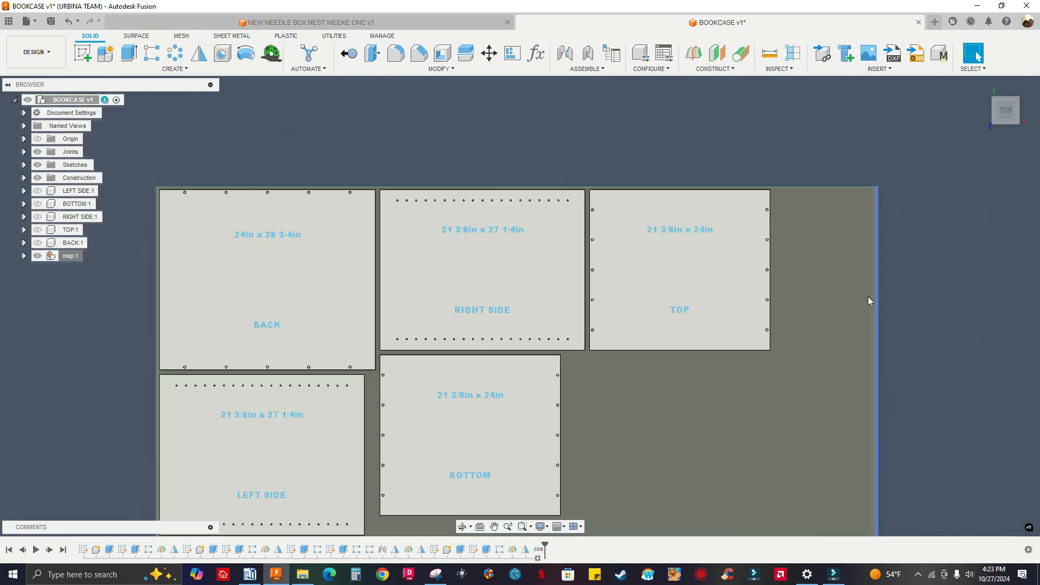
{"action": "middle_click_drag", "start_coordinate": [891, 322], "coordinate": [864, 283]}
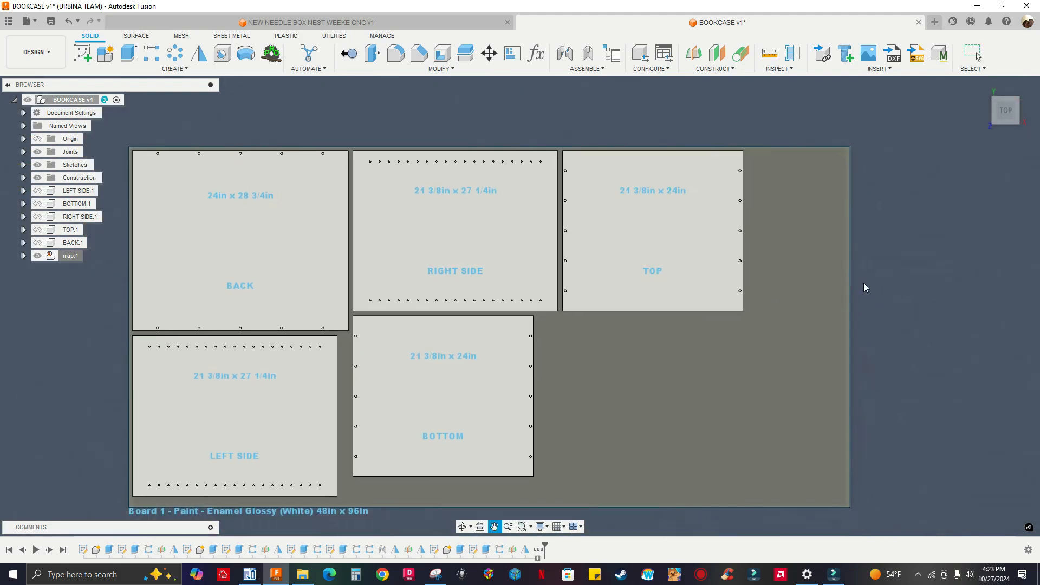
{"action": "left_click", "coordinate": [981, 85]}
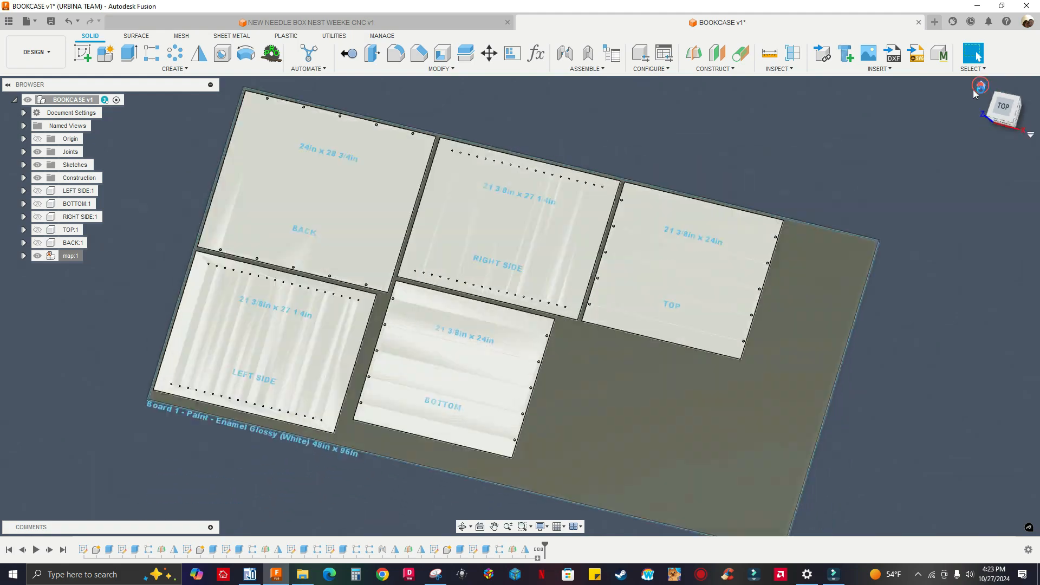
- Switch to the Manufacture workspace and start a new milling setup
{"action": "left_click", "coordinate": [32, 52]}
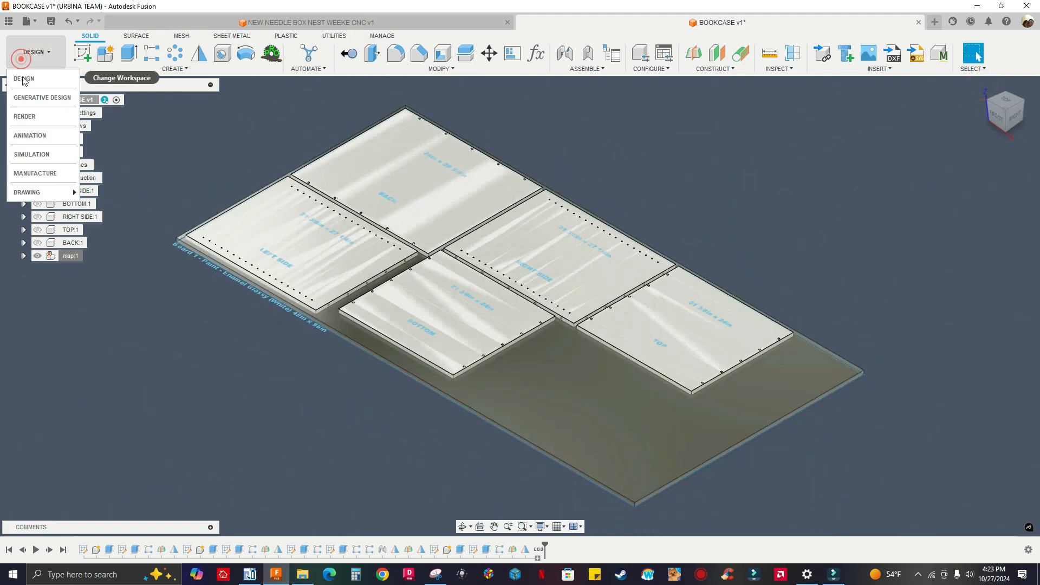
{"action": "left_click", "coordinate": [44, 175]}
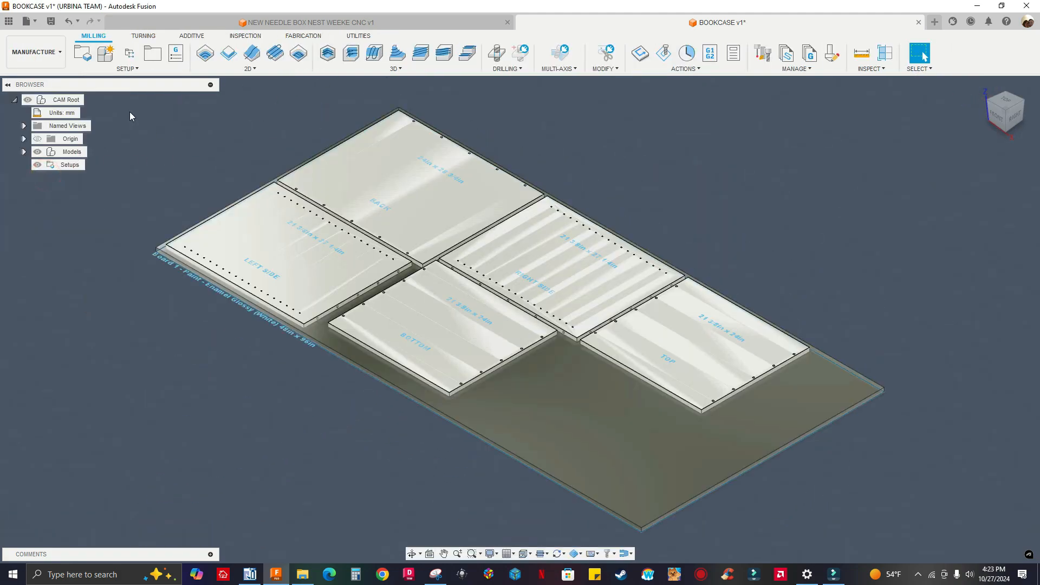
{"action": "left_click", "coordinate": [83, 53]}
- Choose the BACK panel's body on the nested board as the setup's model
{"action": "scroll", "coordinate": [133, 330], "scroll_direction": "up", "scroll_amount": 3}
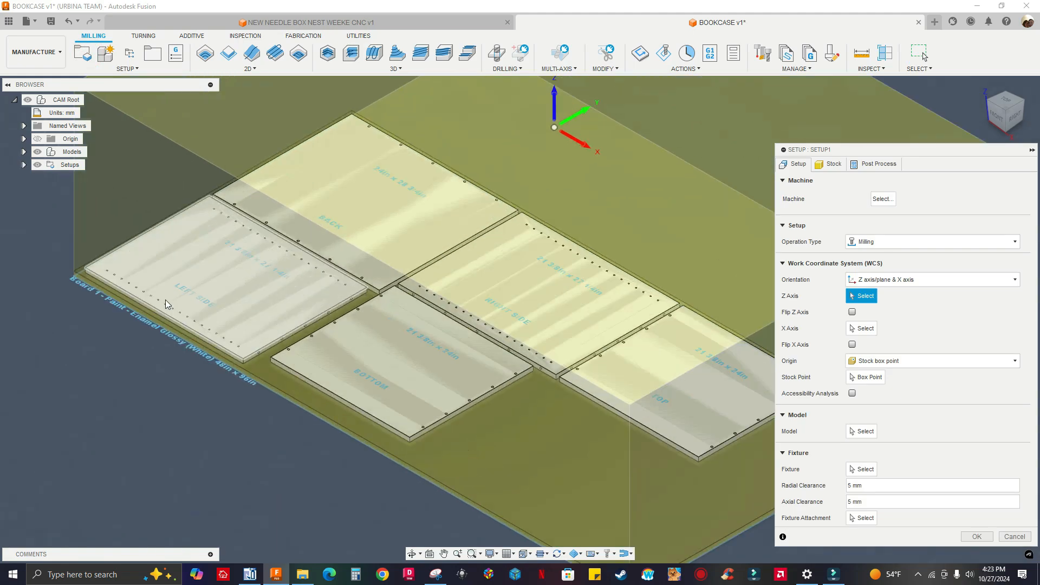
{"action": "scroll", "coordinate": [290, 210], "scroll_direction": "up", "scroll_amount": 2}
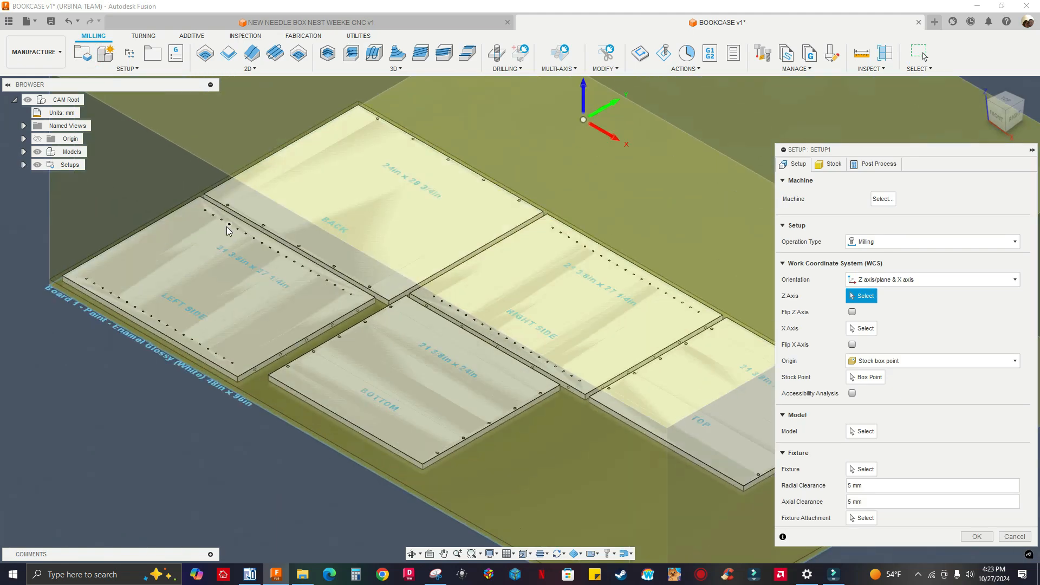
{"action": "scroll", "coordinate": [227, 230], "scroll_direction": "down", "scroll_amount": 1}
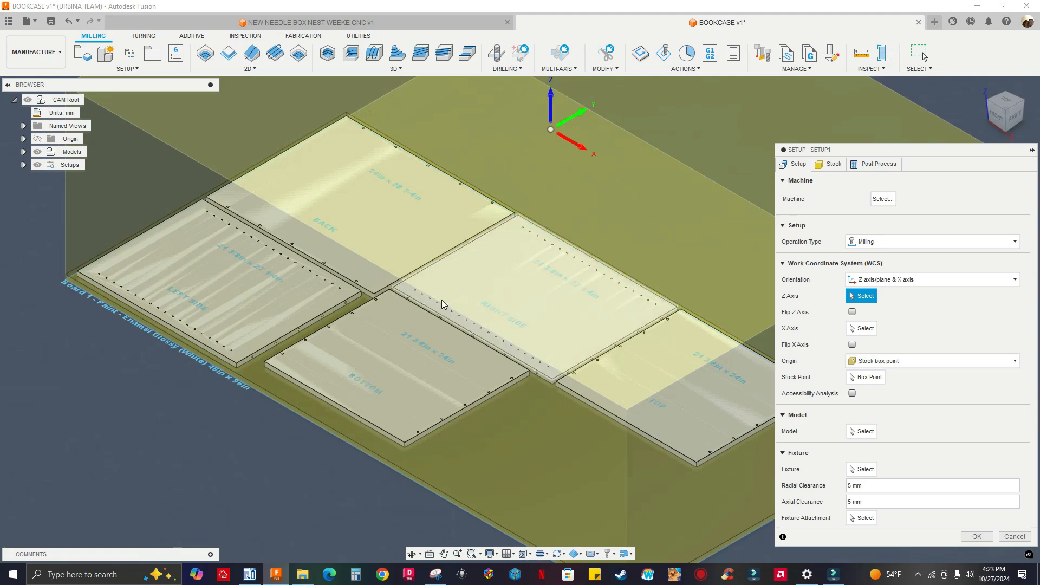
{"action": "scroll", "coordinate": [441, 301], "scroll_direction": "down", "scroll_amount": 2}
{"action": "middle_click_drag", "start_coordinate": [713, 191], "coordinate": [700, 205]}
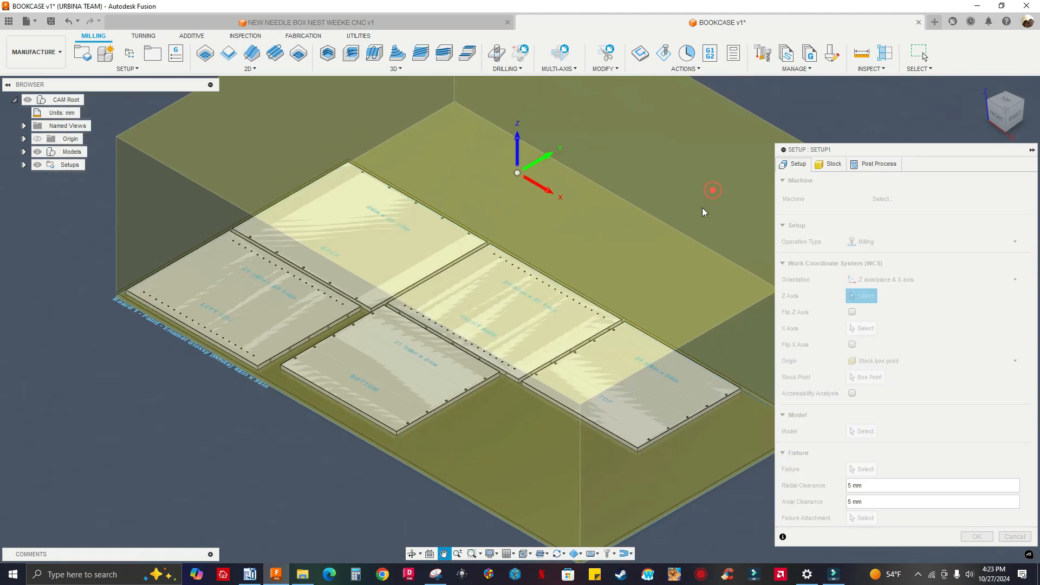
{"action": "left_click", "coordinate": [862, 434]}
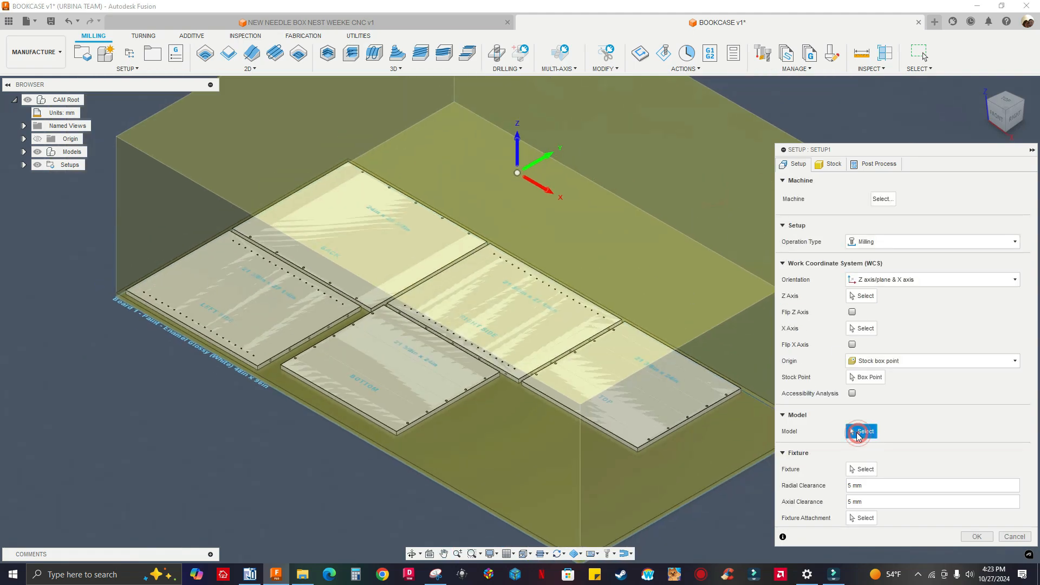
{"action": "left_click", "coordinate": [417, 238]}
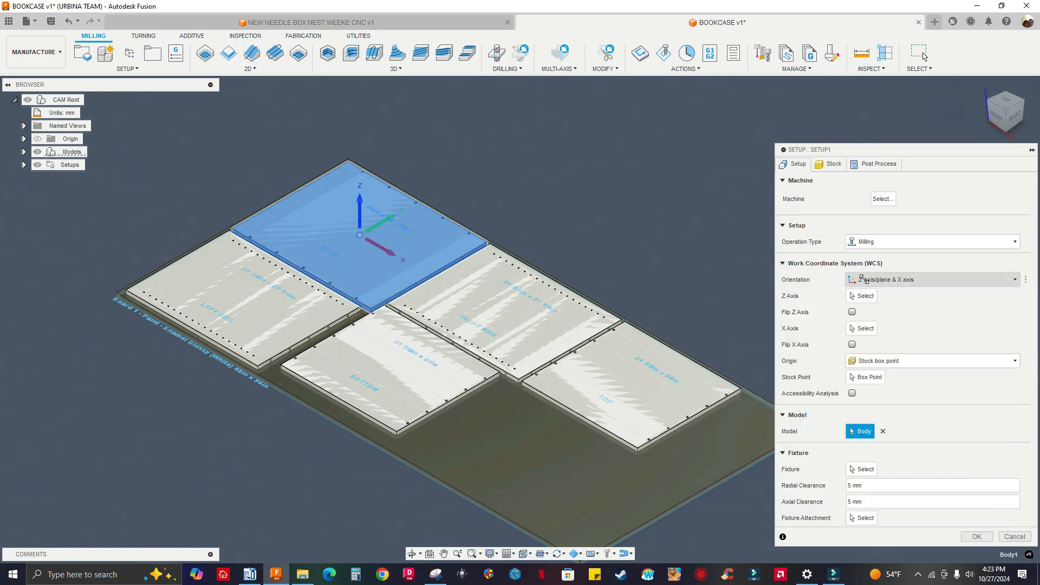
- Orient the setup by Z axis/plane & Y axis, using the BACK panel's top face for Z and its edge beside RIGHT SIDE for Y
{"action": "left_click", "coordinate": [879, 280]}
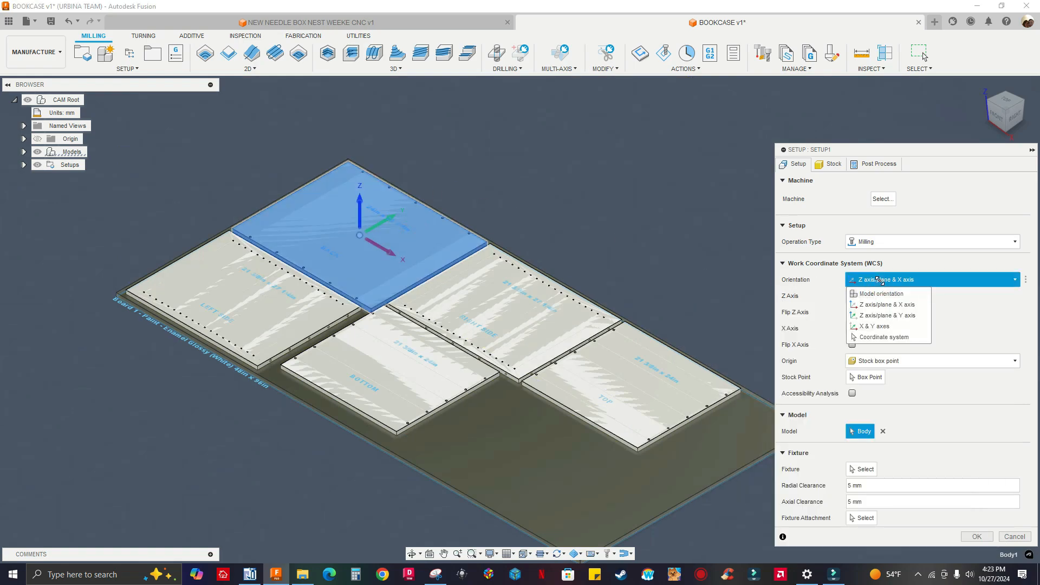
{"action": "left_click", "coordinate": [889, 316]}
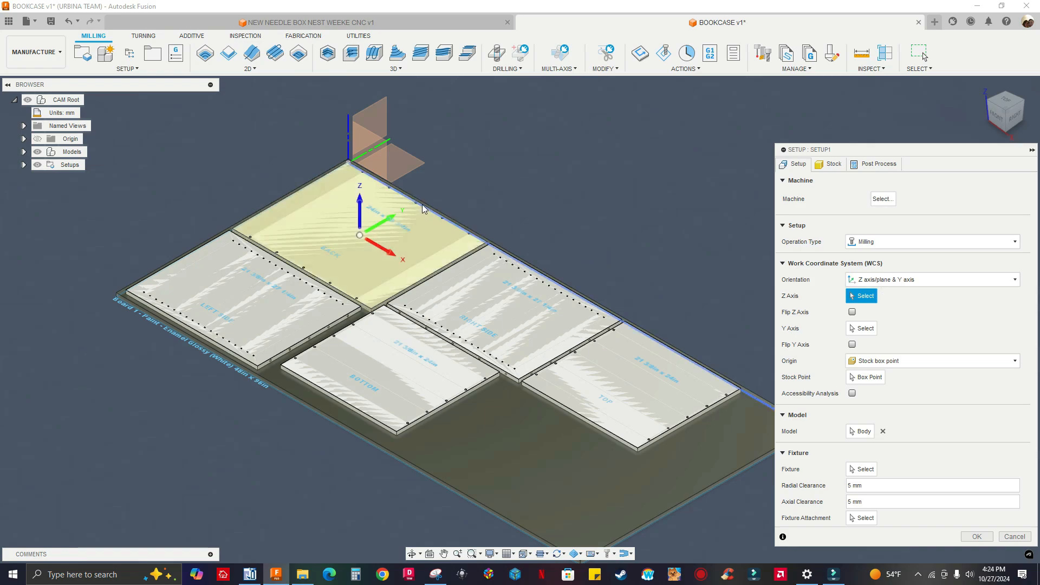
{"action": "scroll", "coordinate": [406, 256], "scroll_direction": "up", "scroll_amount": 4}
{"action": "left_click", "coordinate": [406, 256]}
{"action": "scroll", "coordinate": [401, 258], "scroll_direction": "down", "scroll_amount": 2}
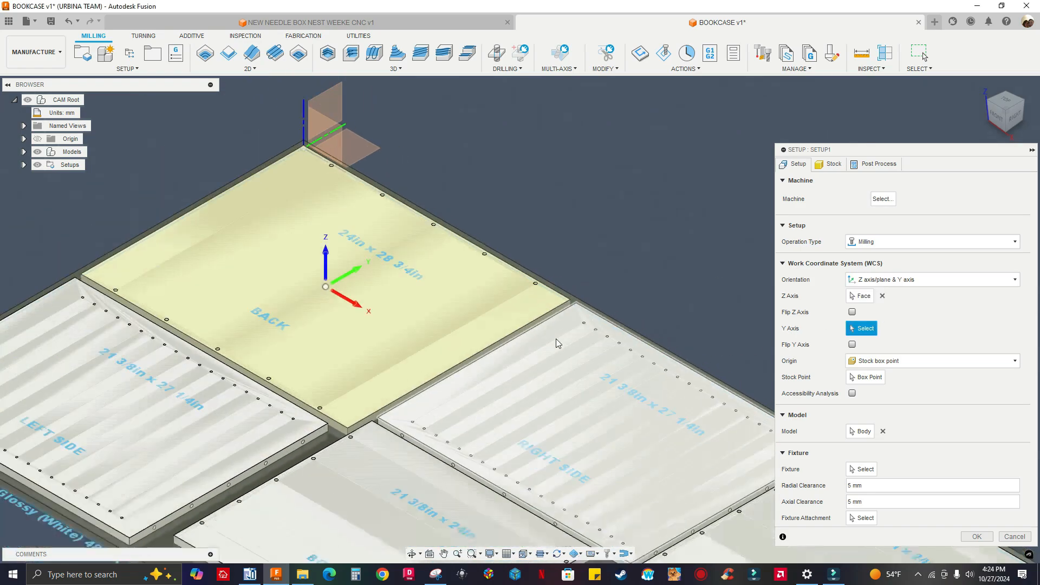
{"action": "scroll", "coordinate": [564, 339], "scroll_direction": "up", "scroll_amount": 2}
{"action": "scroll", "coordinate": [564, 339], "scroll_direction": "up", "scroll_amount": 2}
{"action": "left_click", "coordinate": [518, 296]}
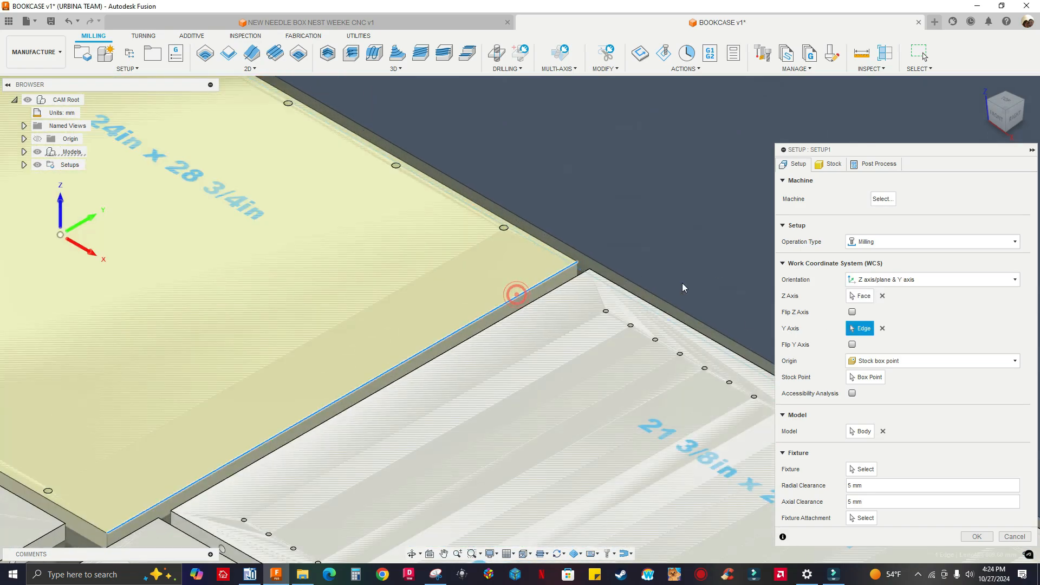
- Place the stock box point at the BACK panel's lower outer corner next to RIGHT SIDE, and flip the Y axis
{"action": "left_click", "coordinate": [861, 362]}
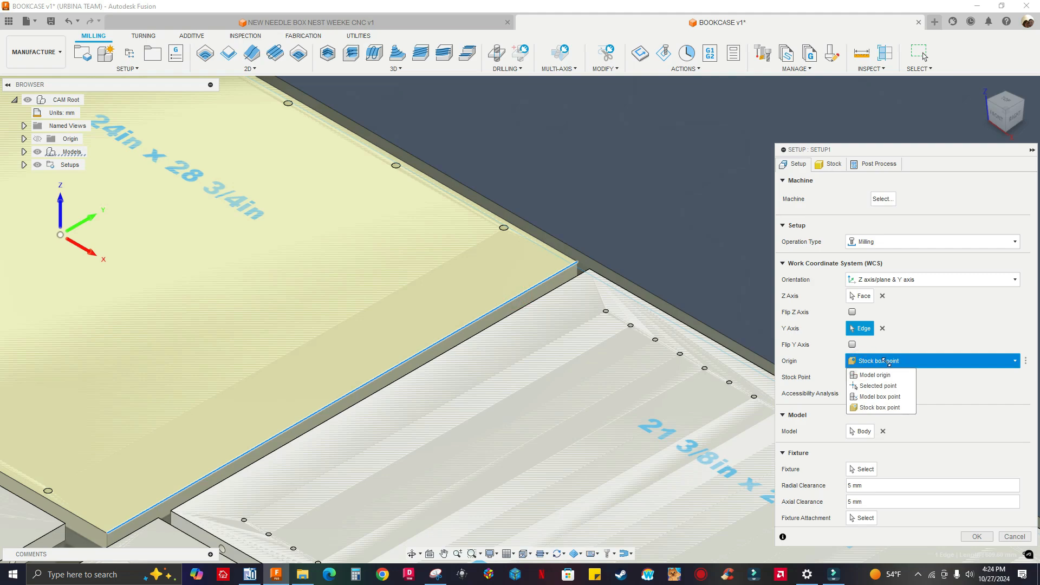
{"action": "left_click", "coordinate": [912, 342]}
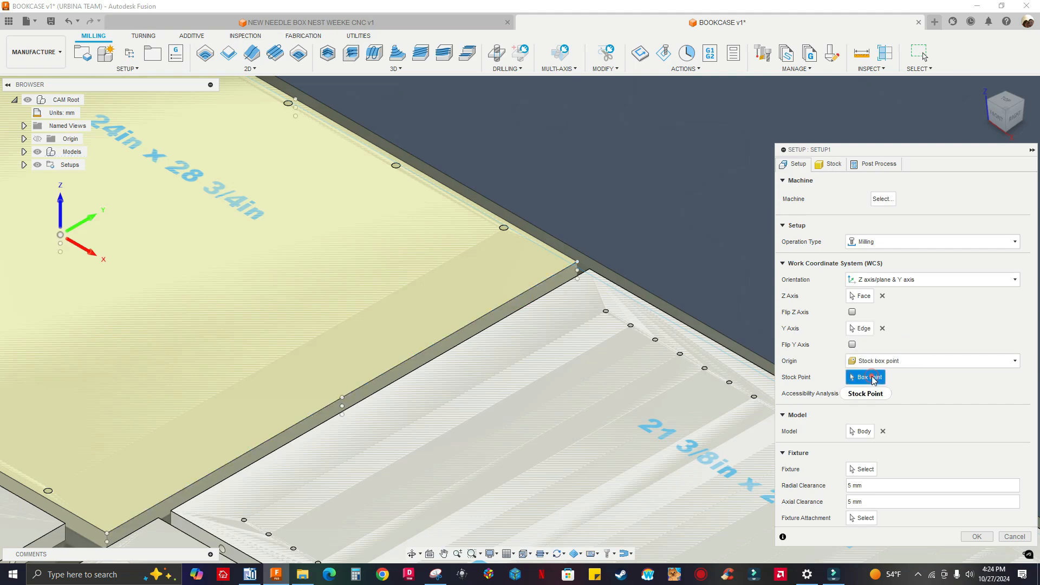
{"action": "left_click", "coordinate": [868, 377]}
{"action": "scroll", "coordinate": [601, 285], "scroll_direction": "up", "scroll_amount": 6}
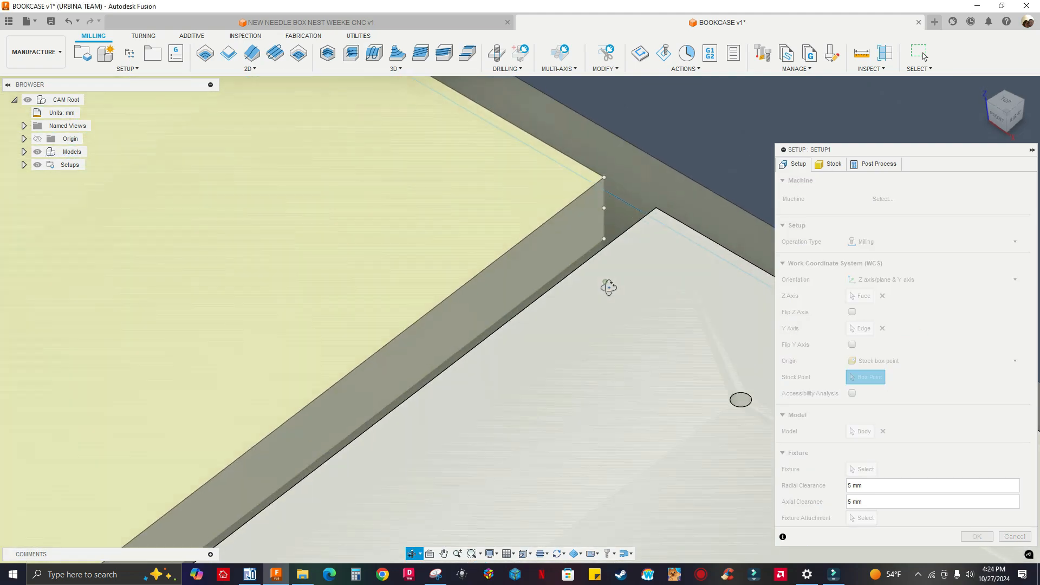
{"action": "left_click", "coordinate": [604, 239]}
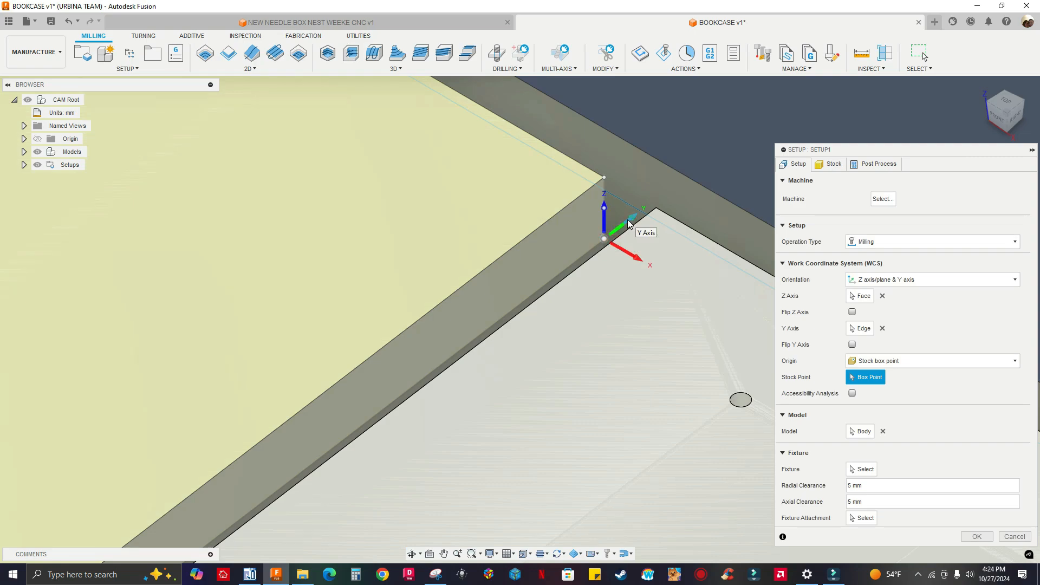
{"action": "left_click", "coordinate": [628, 224]}
{"action": "scroll", "coordinate": [629, 224], "scroll_direction": "down", "scroll_amount": 2}
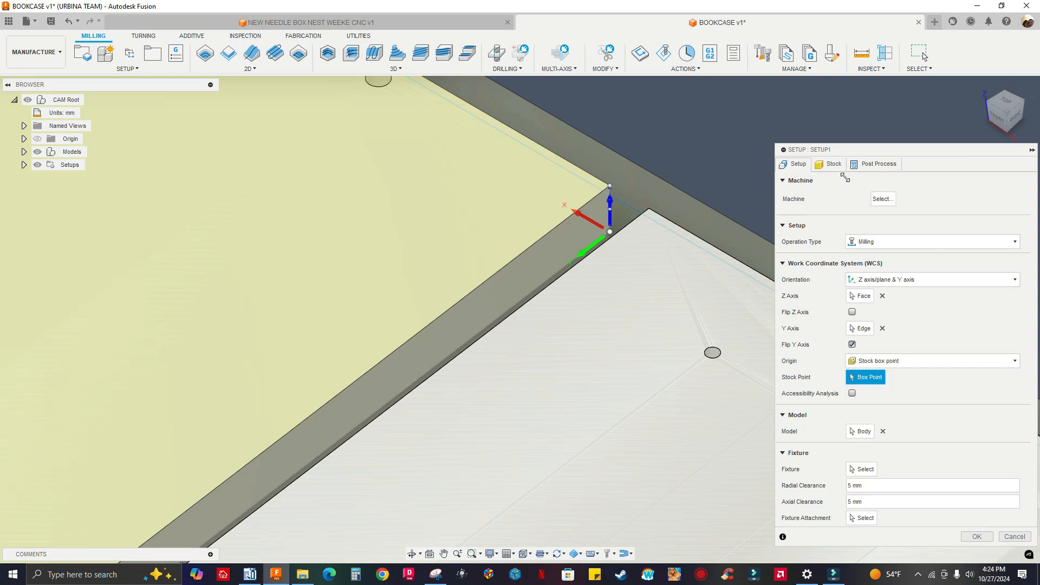
- Review the stock dimensions, set the program name to BACK, and create the setup
{"action": "left_click", "coordinate": [833, 164]}
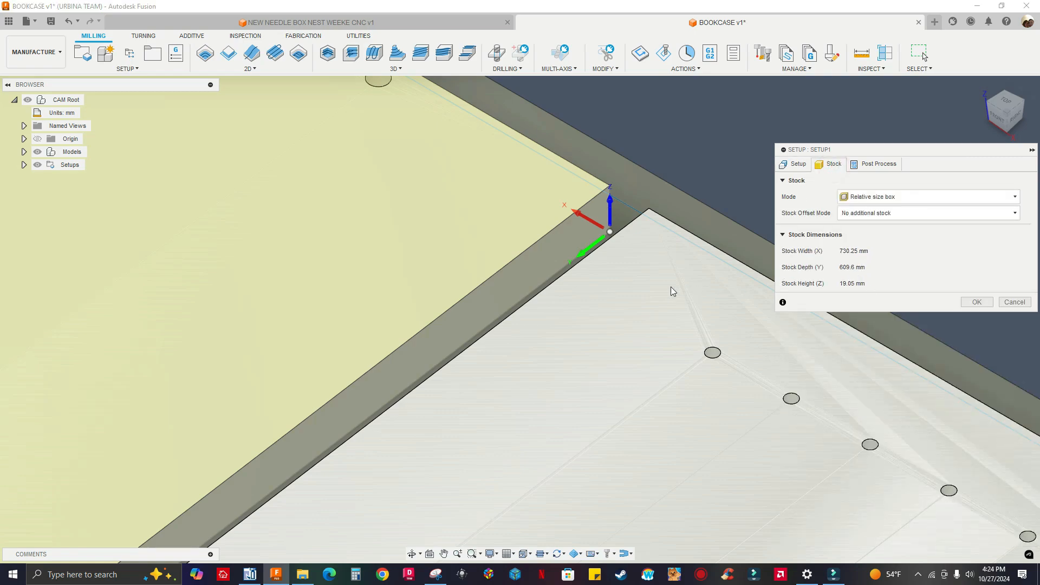
{"action": "scroll", "coordinate": [672, 292], "scroll_direction": "down", "scroll_amount": 10}
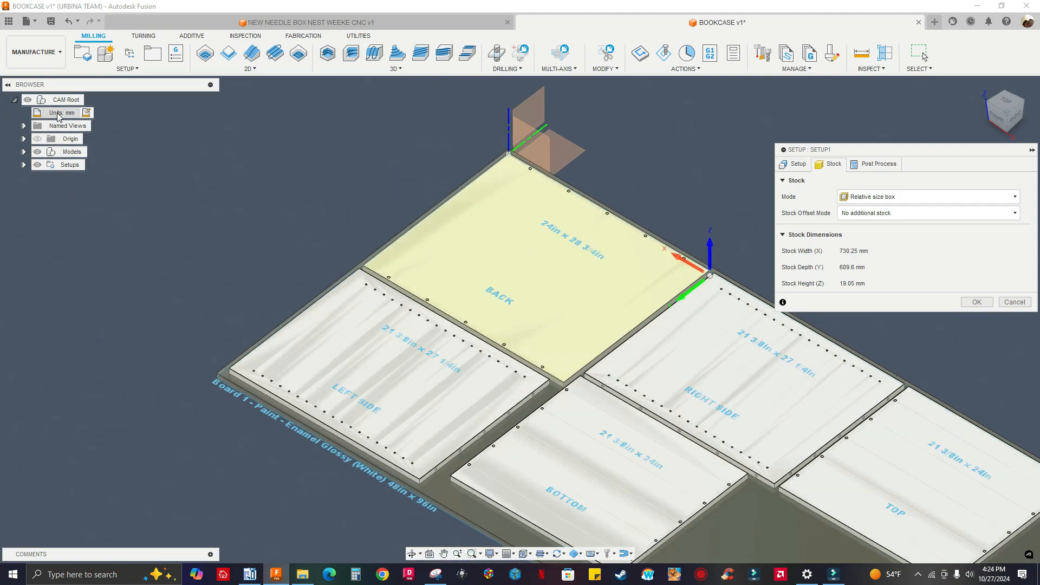
{"action": "left_click", "coordinate": [879, 164]}
{"action": "double_click", "coordinate": [861, 196]}
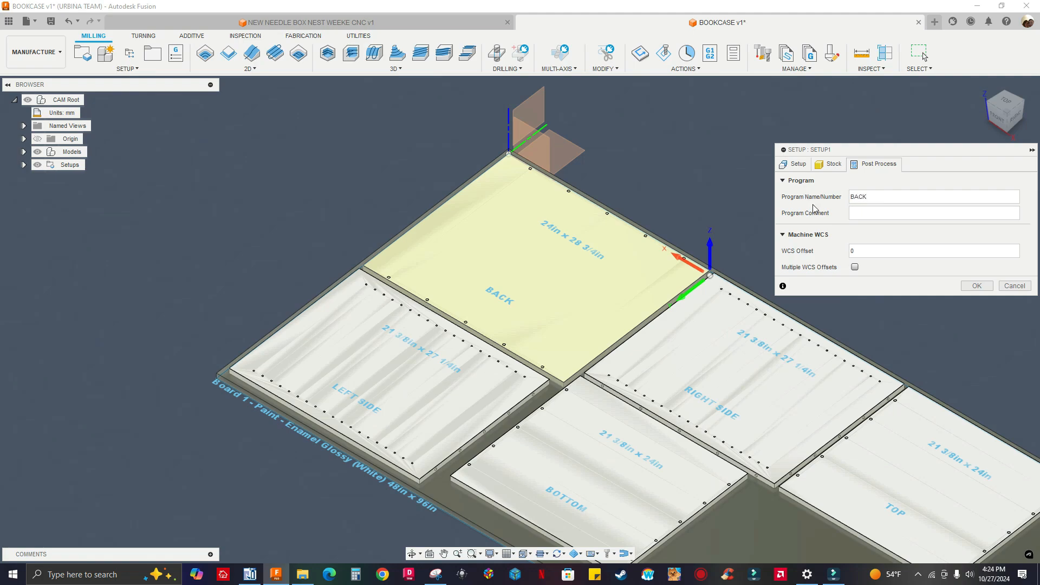
{"action": "left_click", "coordinate": [878, 214]}
{"action": "left_click", "coordinate": [967, 285]}
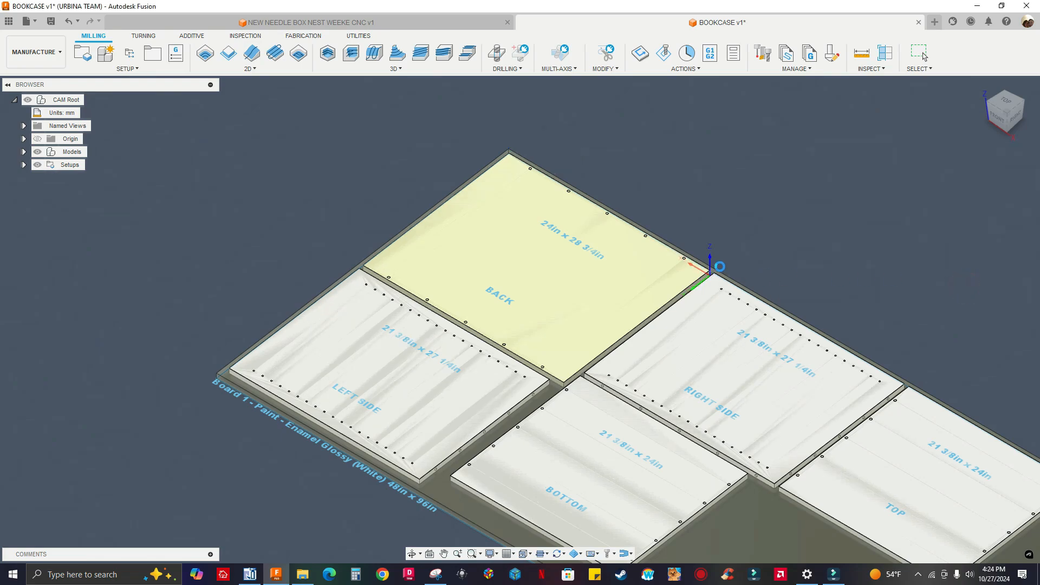
- Measure the diameter of the hole nearest the BACK panel's origin corner
{"action": "scroll", "coordinate": [701, 252], "scroll_direction": "up", "scroll_amount": 10}
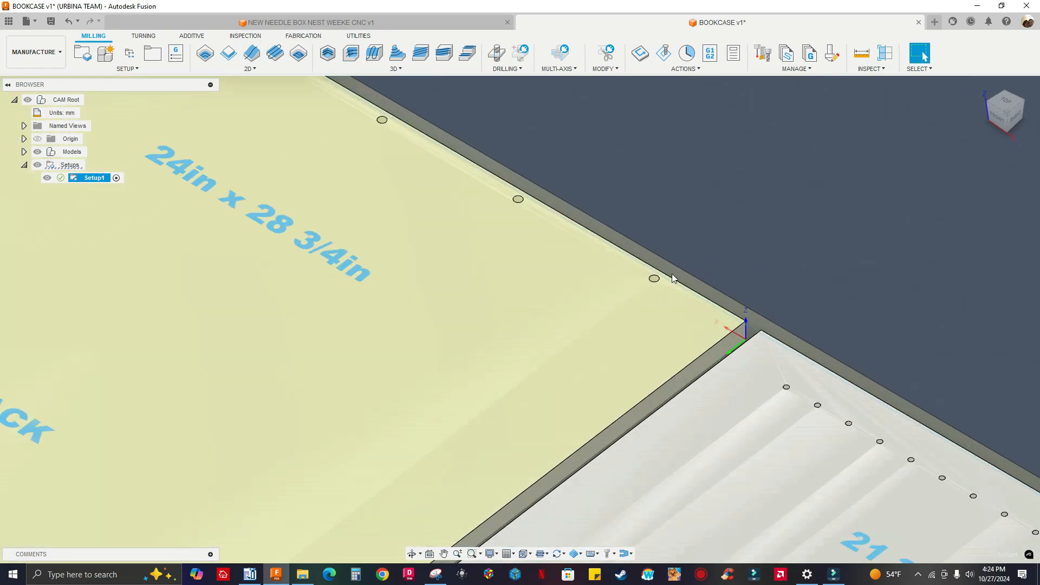
{"action": "scroll", "coordinate": [651, 288], "scroll_direction": "down", "scroll_amount": 6}
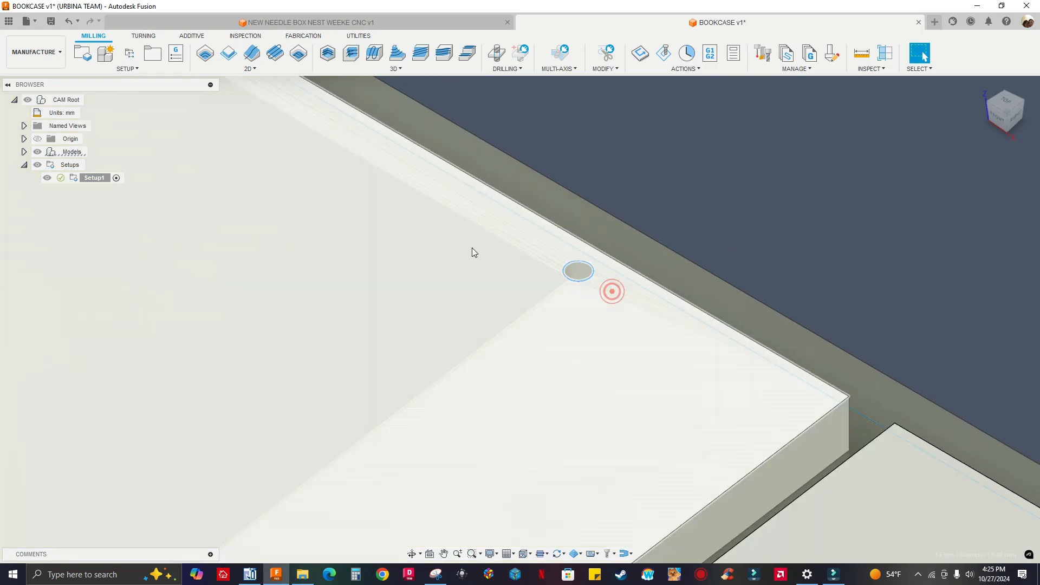
{"action": "scroll", "coordinate": [564, 255], "scroll_direction": "down", "scroll_amount": 8}
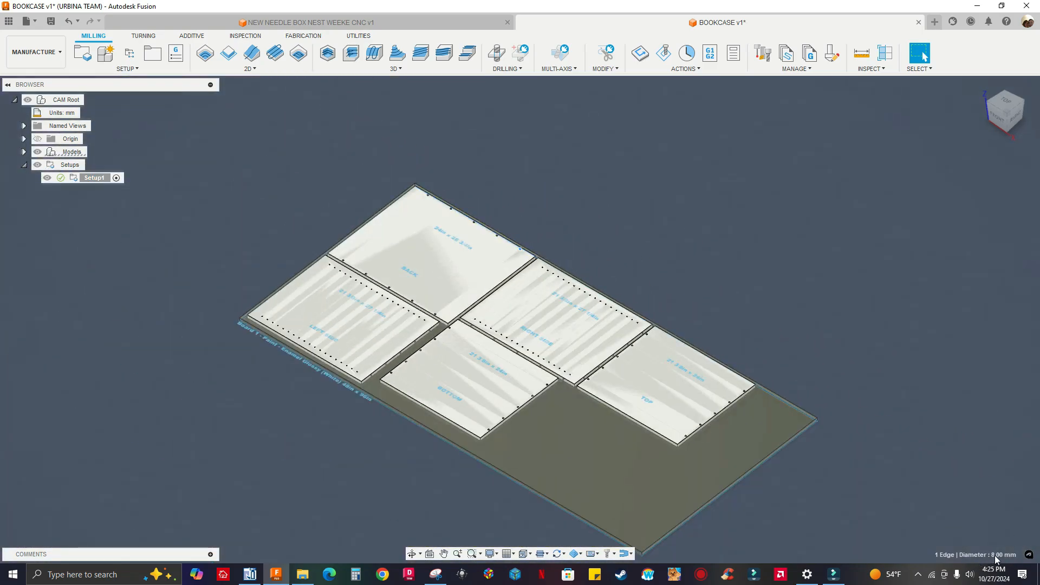
- Rename the milling setup to BACK
{"action": "scroll", "coordinate": [453, 251], "scroll_direction": "up", "scroll_amount": 3}
{"action": "scroll", "coordinate": [627, 167], "scroll_direction": "up", "scroll_amount": 4}
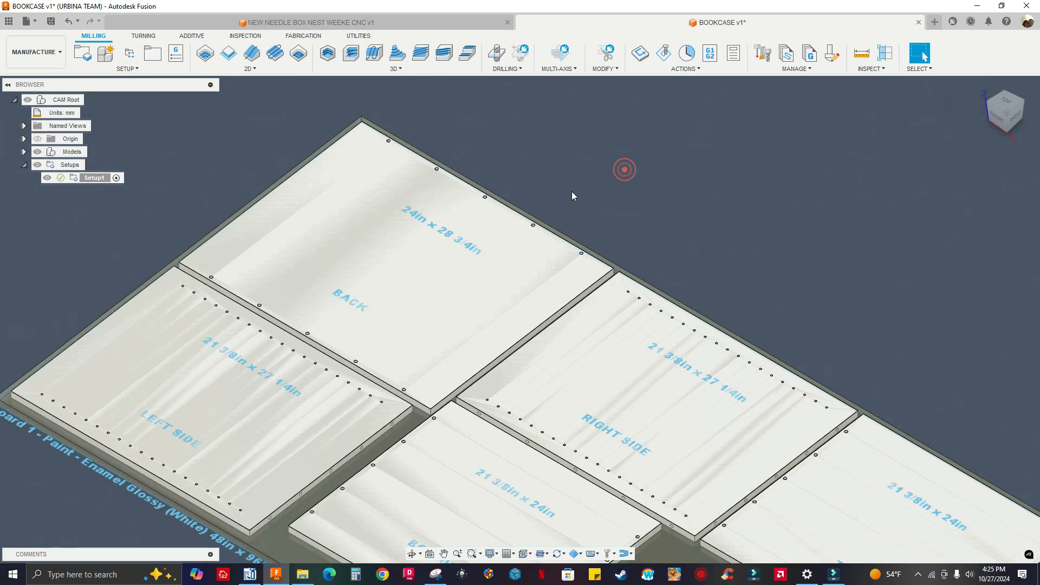
{"action": "scroll", "coordinate": [623, 168], "scroll_direction": "down", "scroll_amount": 2}
{"action": "left_click", "coordinate": [93, 179]}
{"action": "left_click", "coordinate": [94, 179]}
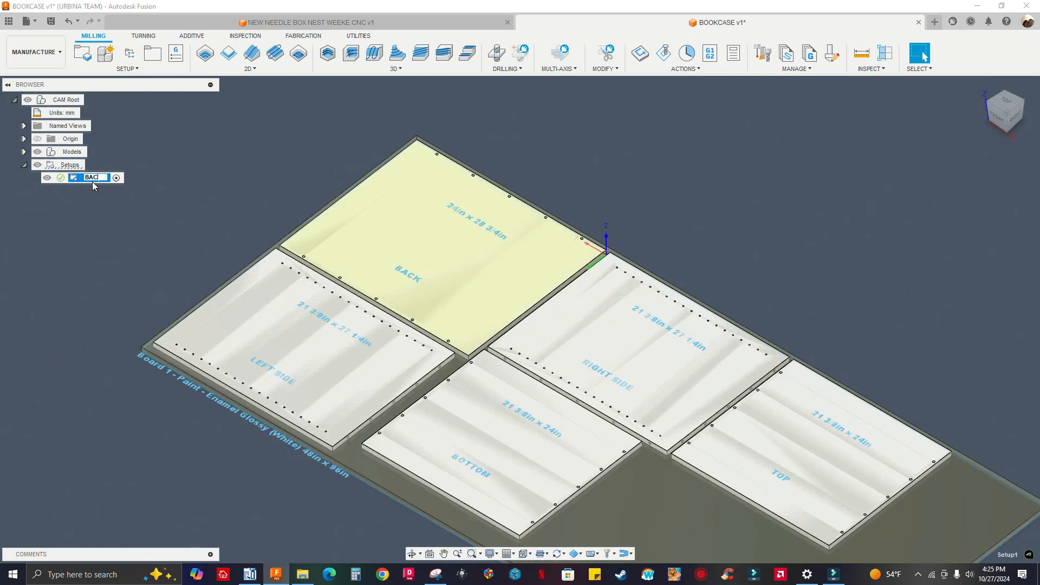
{"action": "key", "text": "Return"}
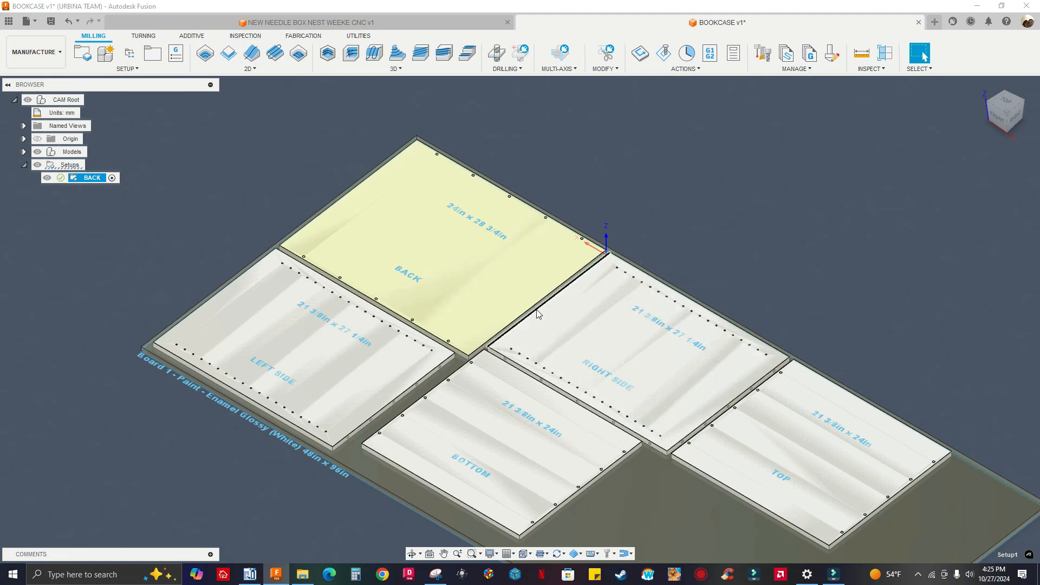
- Start a Drill operation in the BACK setup with the 8 mm 201008 carbide-tipped drill from the WEEKE brad point library
{"action": "scroll", "coordinate": [483, 255], "scroll_direction": "up", "scroll_amount": 3}
{"action": "scroll", "coordinate": [565, 225], "scroll_direction": "down", "scroll_amount": 2}
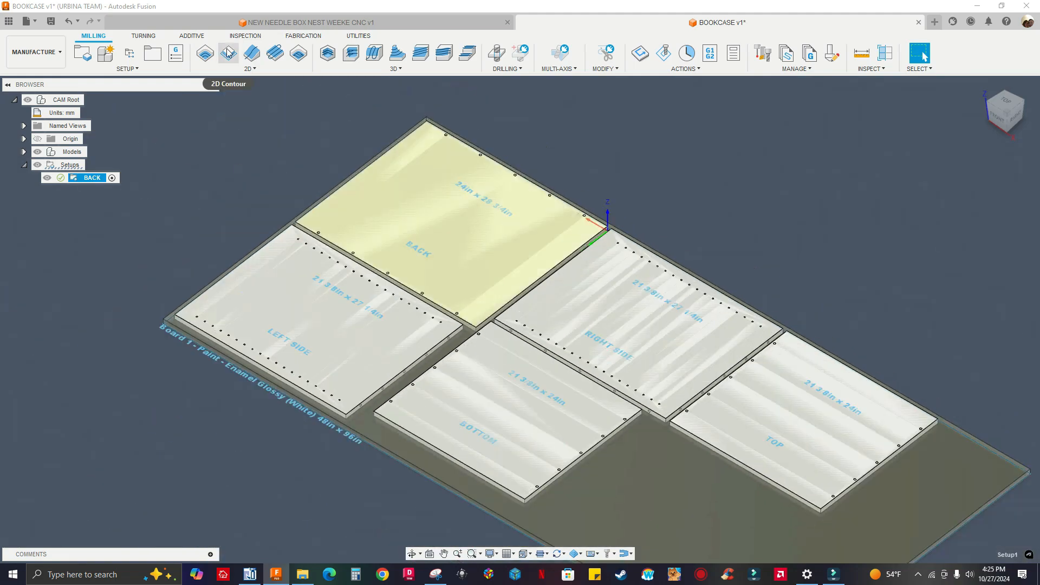
{"action": "left_click", "coordinate": [496, 54]}
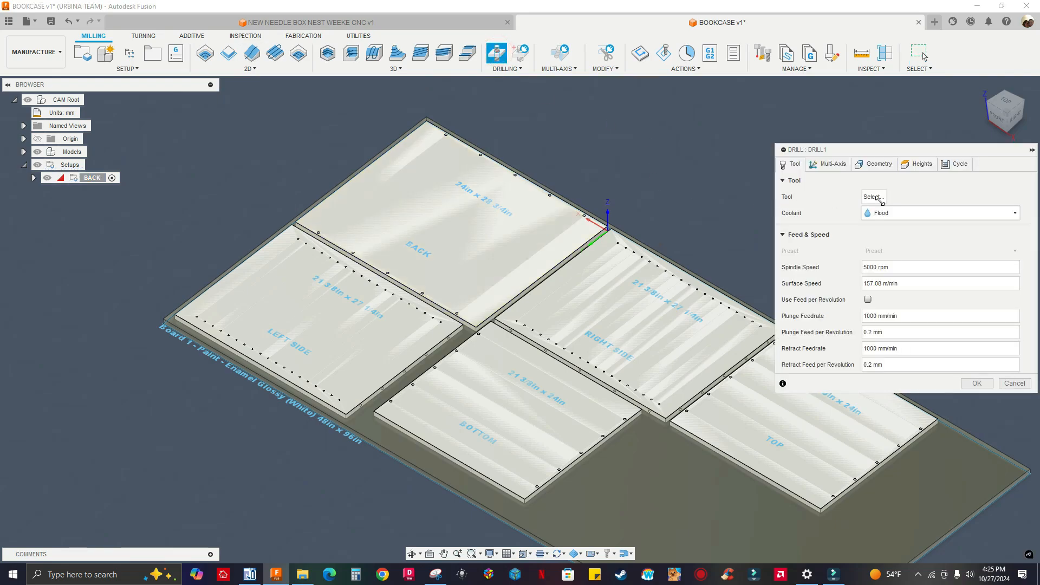
{"action": "left_click", "coordinate": [875, 197]}
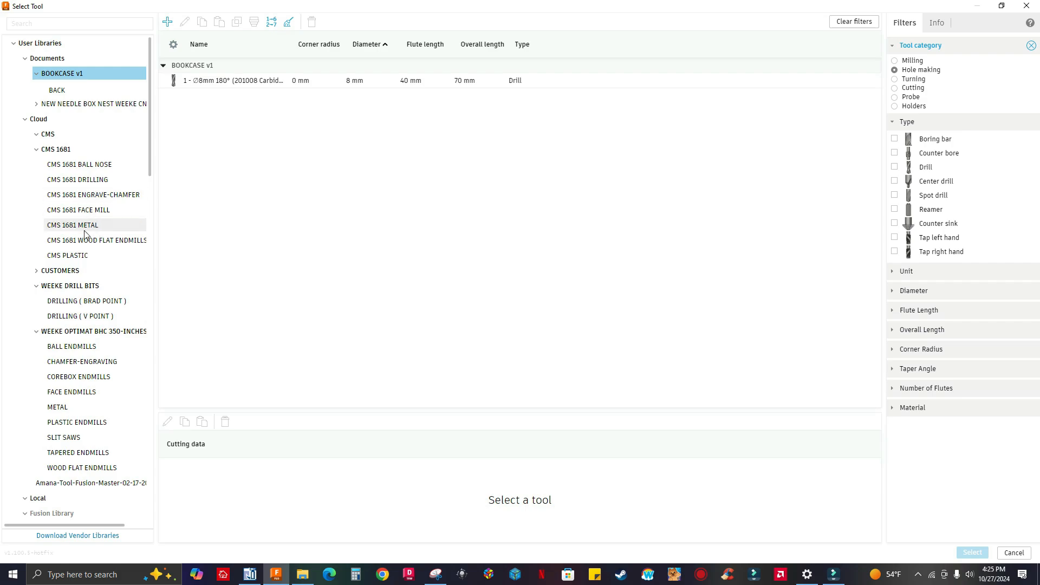
{"action": "left_click", "coordinate": [81, 302]}
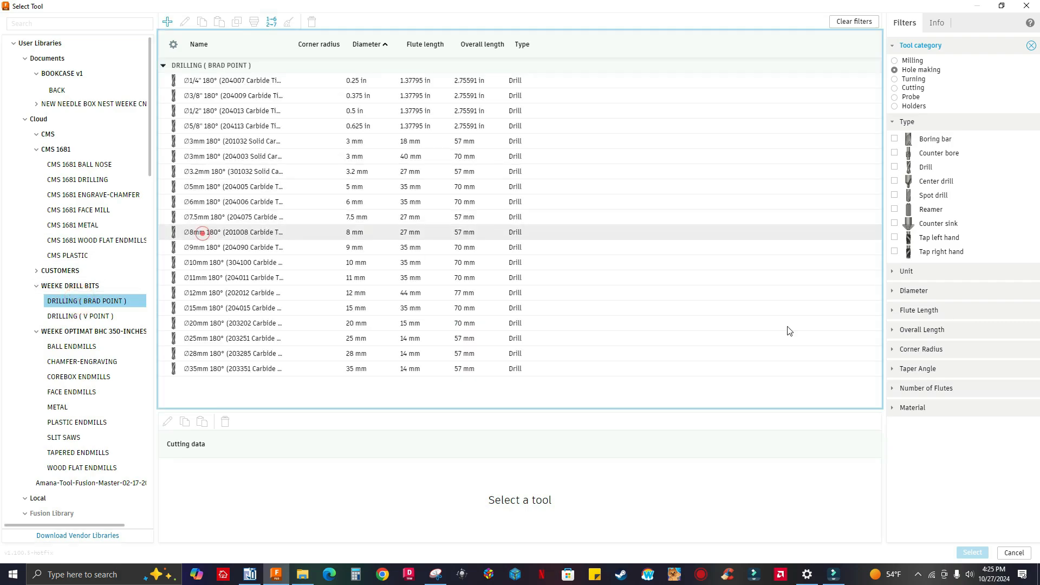
{"action": "left_click", "coordinate": [204, 237]}
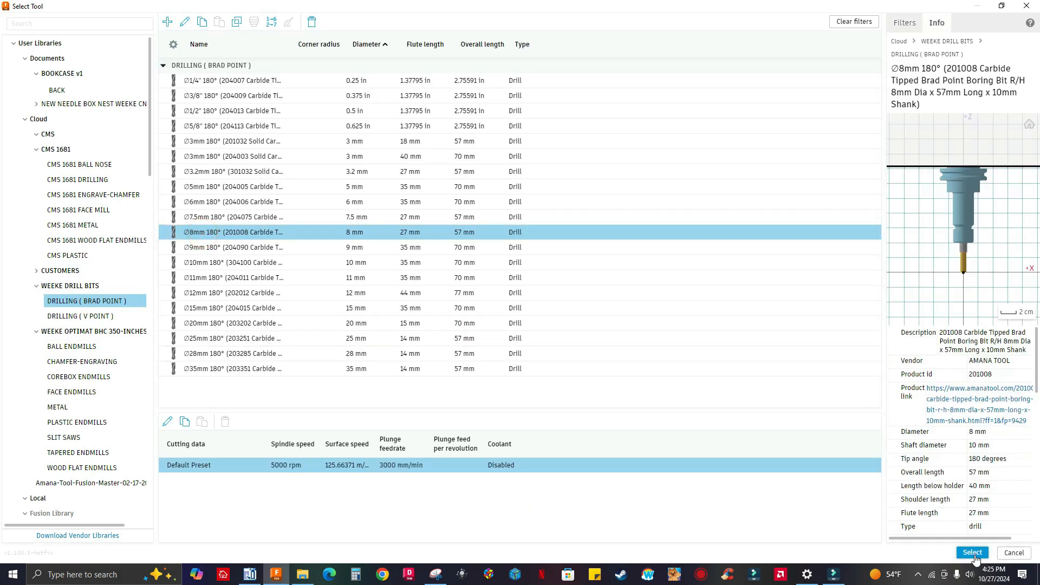
{"action": "left_click", "coordinate": [973, 553]}
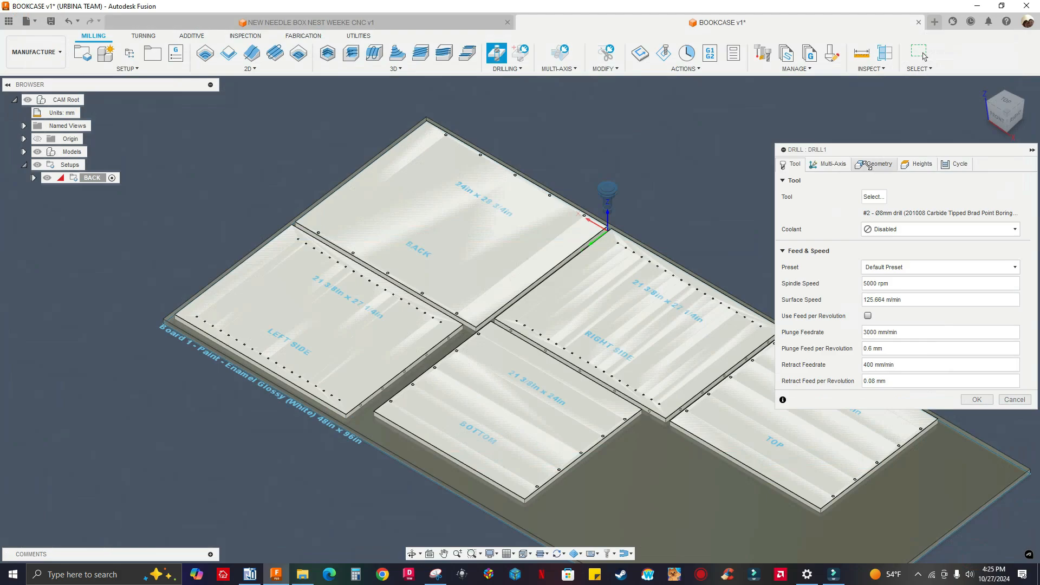
- Choose the hole nearest the BACK panel's origin corner as drilling geometry and include all holes of the same diameter
{"action": "left_click", "coordinate": [872, 166]}
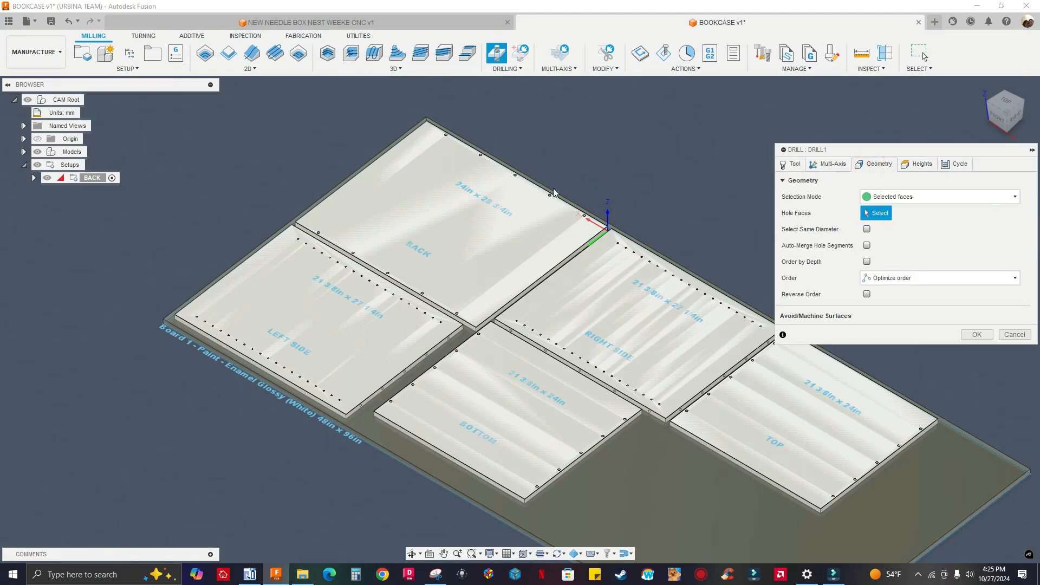
{"action": "scroll", "coordinate": [590, 202], "scroll_direction": "up", "scroll_amount": 1}
{"action": "scroll", "coordinate": [591, 203], "scroll_direction": "up", "scroll_amount": 8}
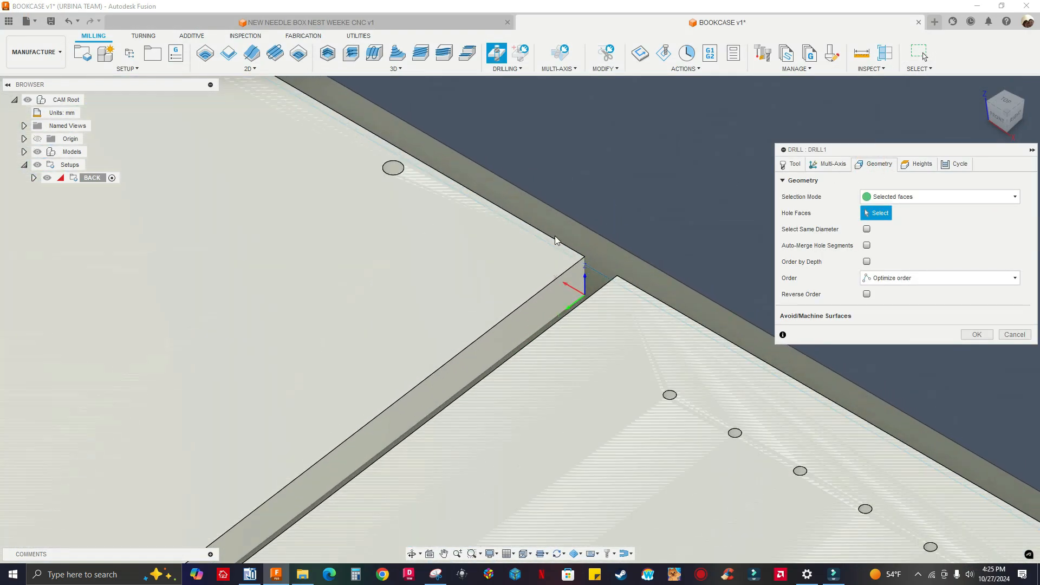
{"action": "left_click", "coordinate": [329, 138]}
{"action": "scroll", "coordinate": [419, 266], "scroll_direction": "down", "scroll_amount": 5}
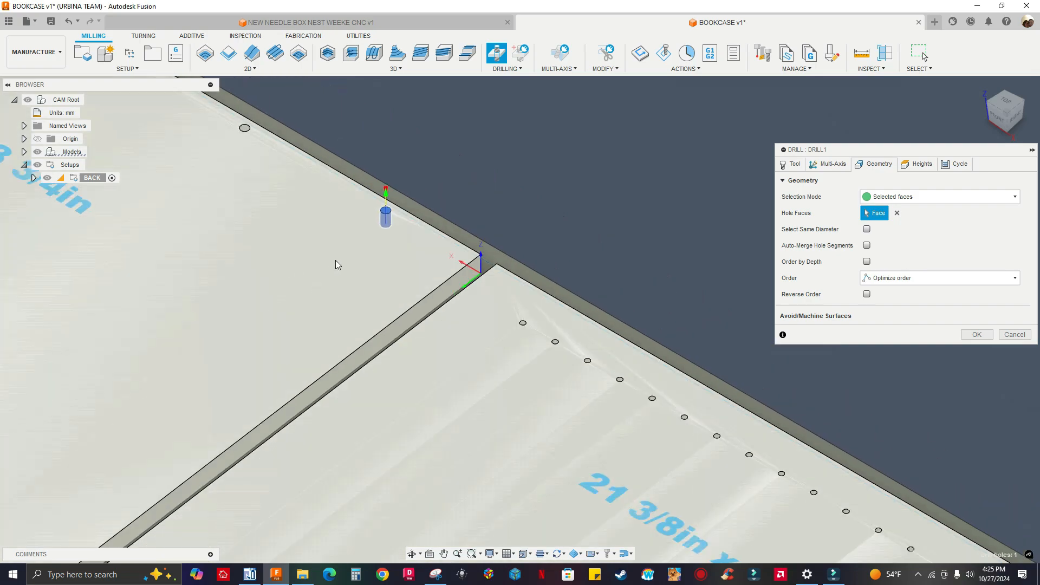
{"action": "scroll", "coordinate": [390, 279], "scroll_direction": "down", "scroll_amount": 3}
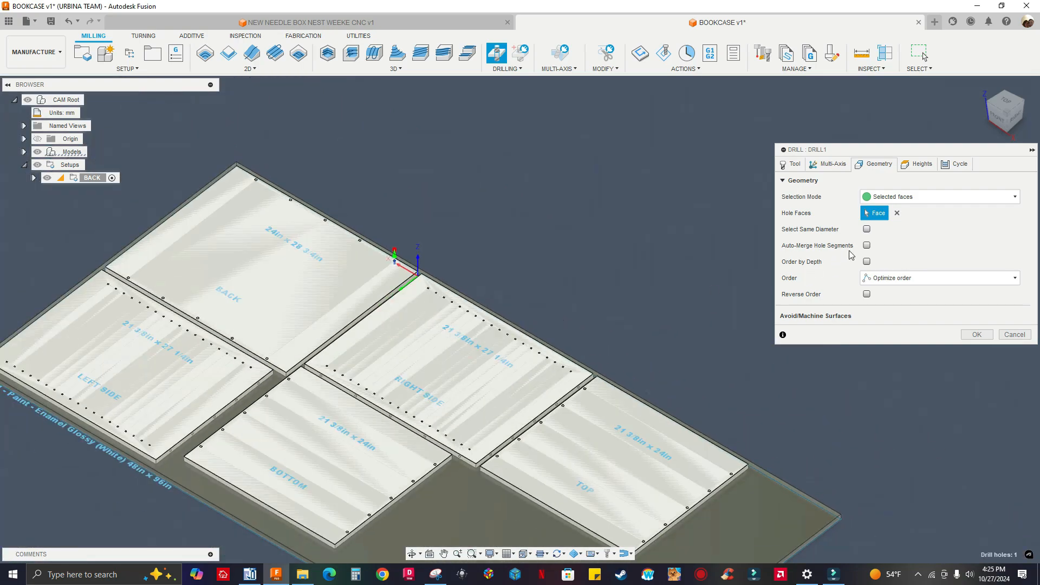
{"action": "left_click", "coordinate": [867, 229]}
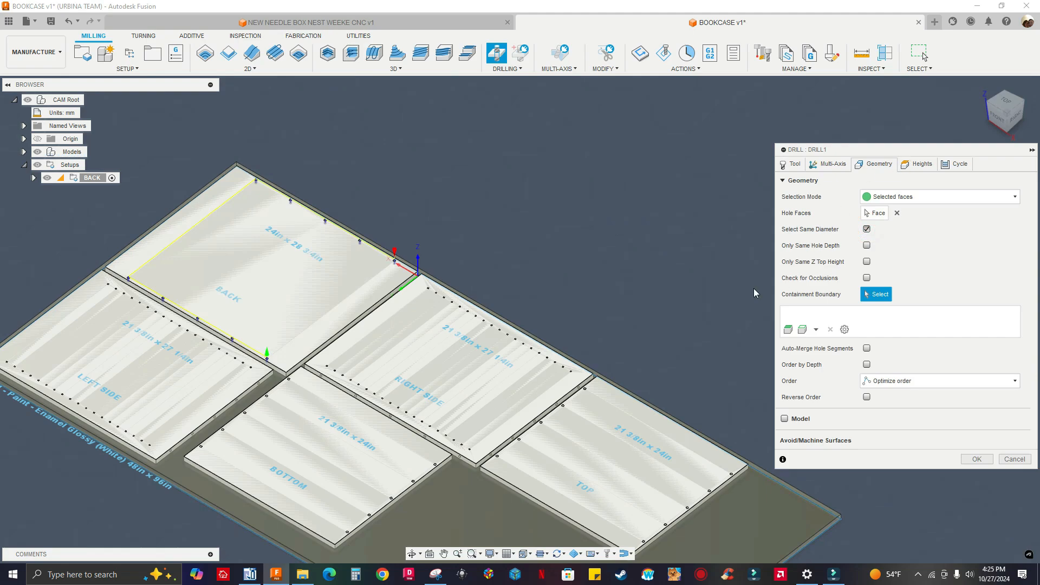
- Review the drilling heights, keep the Drilling - rapid out cycle type, and create the operation
{"action": "left_click", "coordinate": [917, 164]}
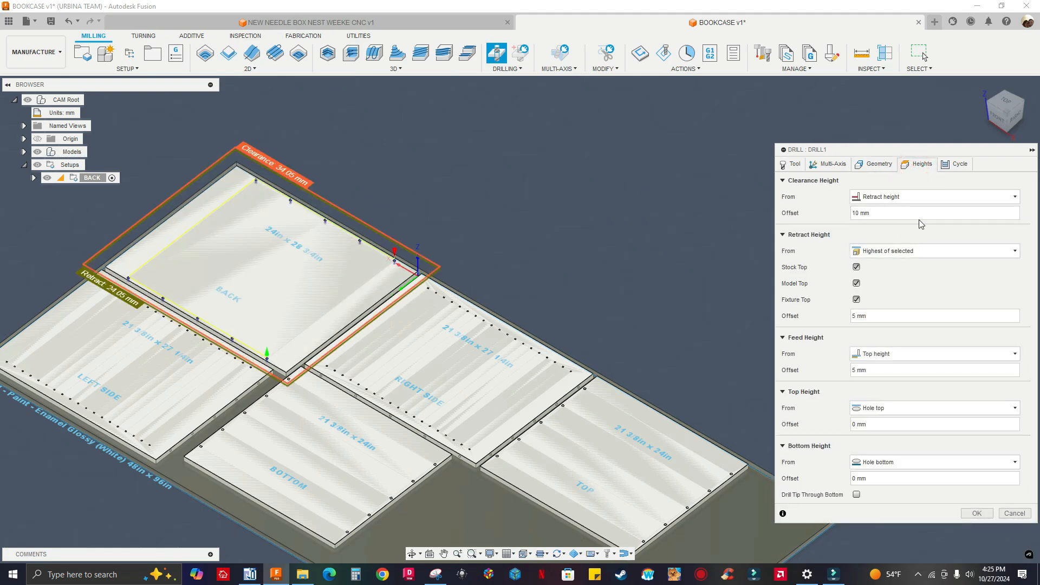
{"action": "left_click", "coordinate": [956, 164]}
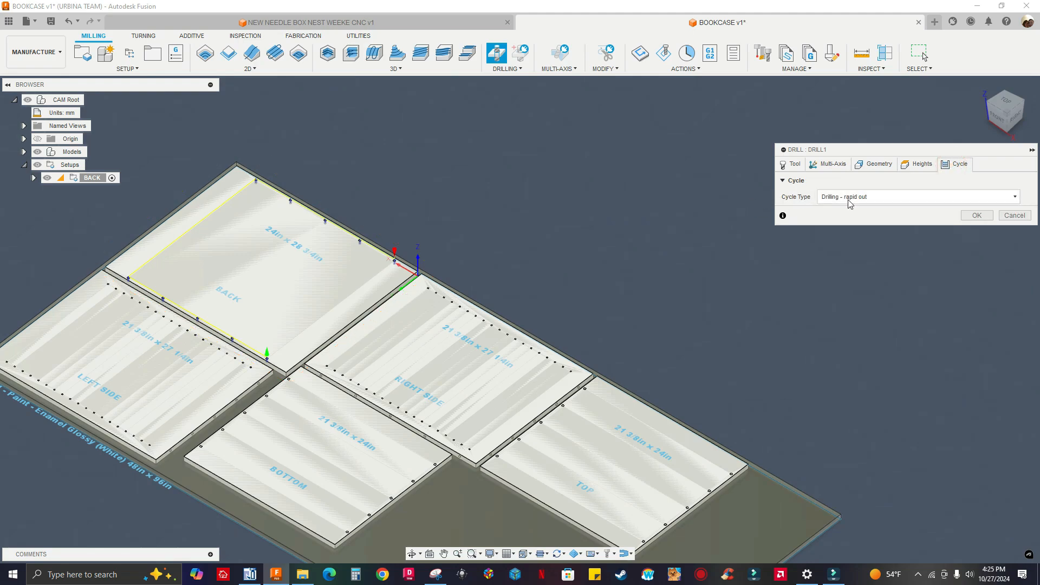
{"action": "left_click", "coordinate": [977, 215]}
- Simulate the BACK panel's drilling operation from start to finish, then exit the simulation
{"action": "scroll", "coordinate": [376, 221], "scroll_direction": "up", "scroll_amount": 3}
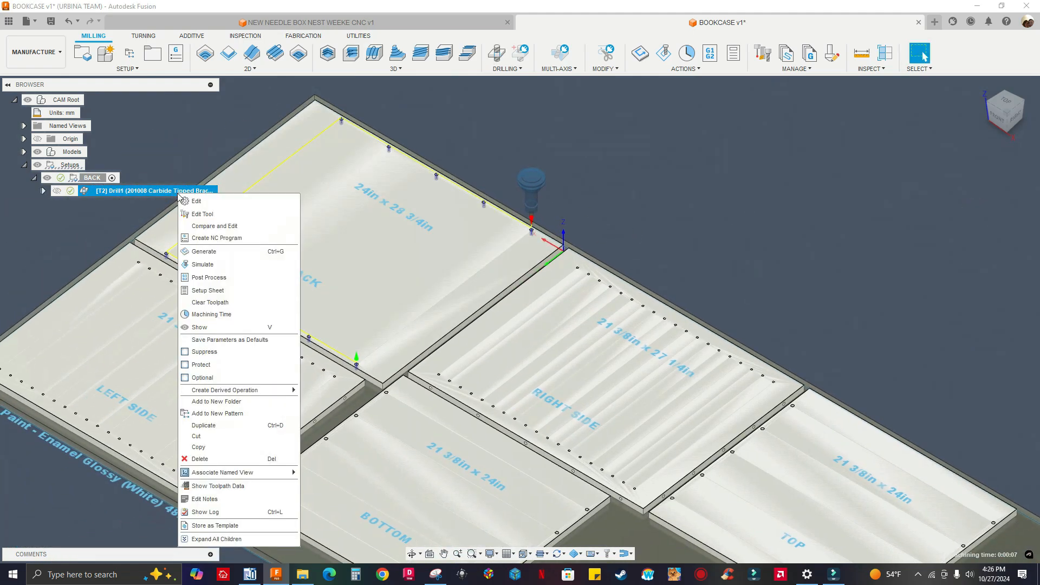
{"action": "left_click", "coordinate": [205, 265]}
{"action": "left_click", "coordinate": [519, 513]}
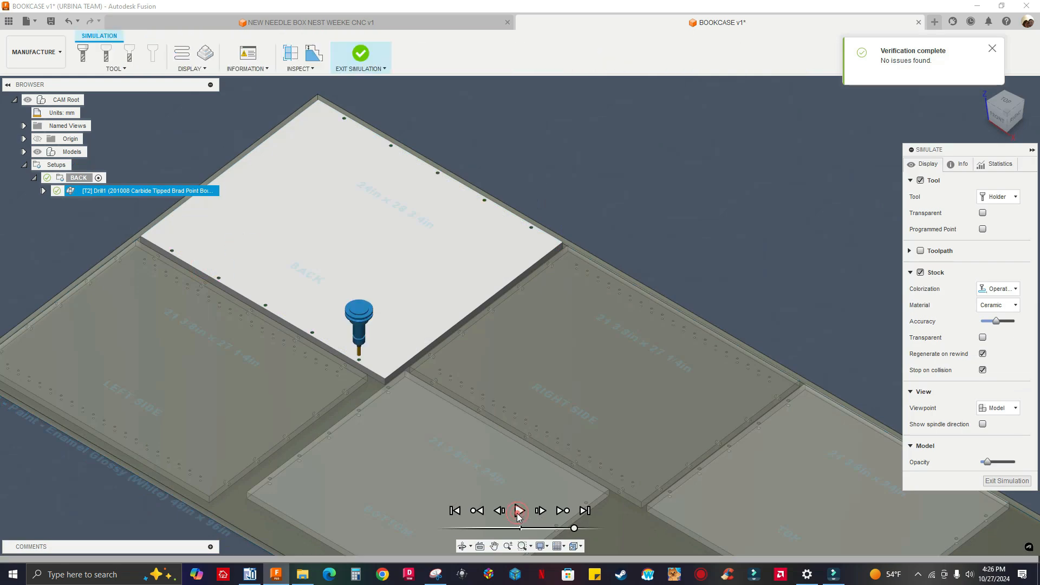
{"action": "left_click", "coordinate": [602, 220]}
{"action": "left_click", "coordinate": [995, 481]}
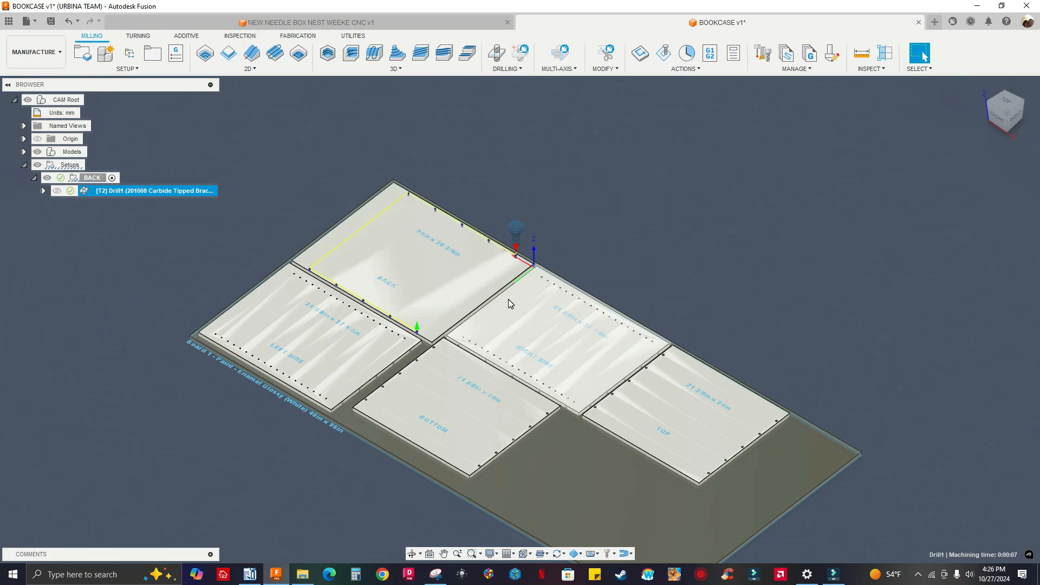
- Examine the BOTTOM panel and its neighbouring nested parts on the sheet
{"action": "scroll", "coordinate": [470, 401], "scroll_direction": "up", "scroll_amount": 2}
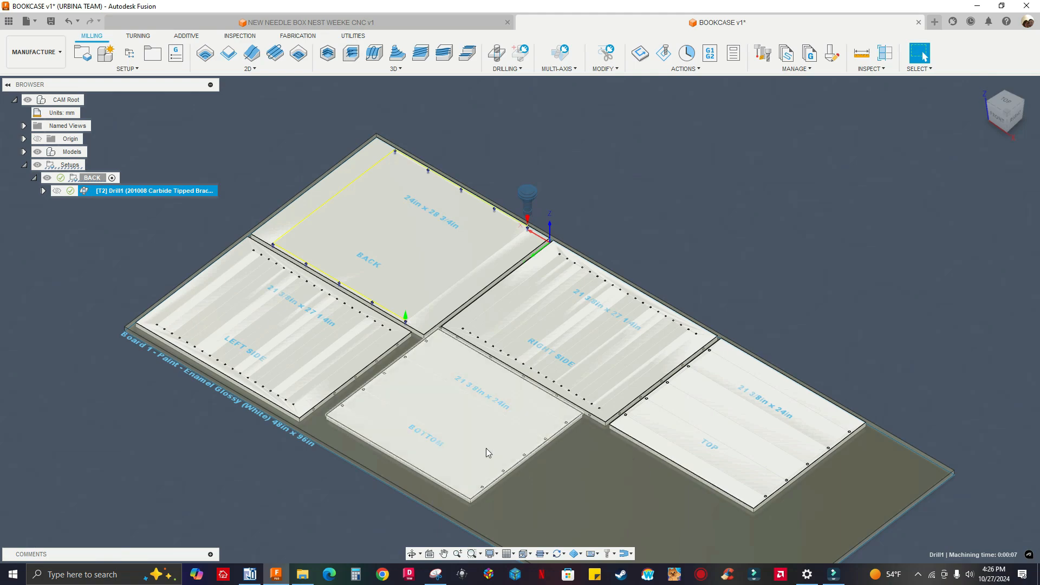
{"action": "scroll", "coordinate": [518, 440], "scroll_direction": "down", "scroll_amount": 1}
{"action": "scroll", "coordinate": [498, 471], "scroll_direction": "up", "scroll_amount": 1}
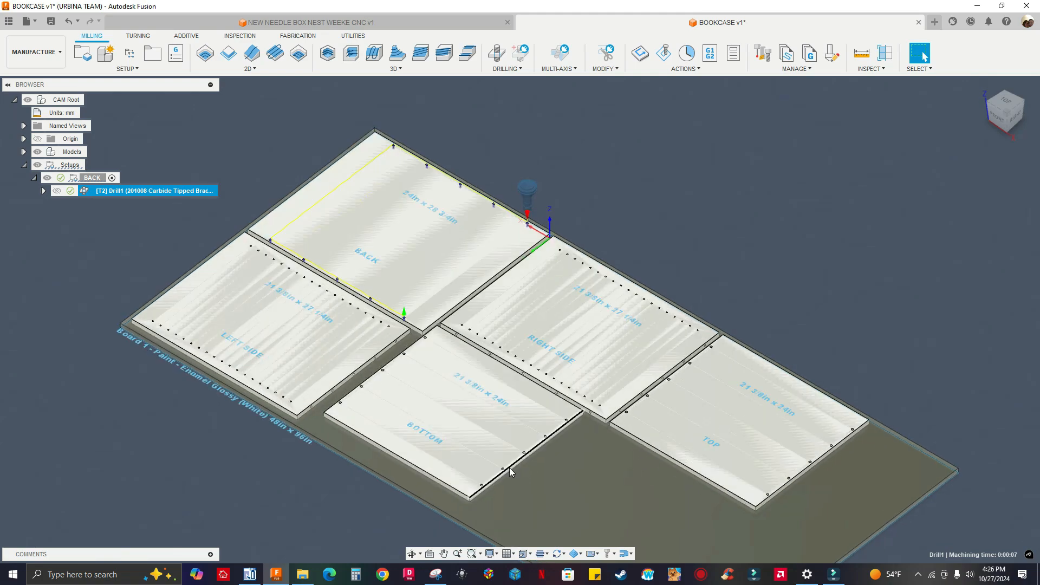
{"action": "scroll", "coordinate": [513, 455], "scroll_direction": "up", "scroll_amount": 1}
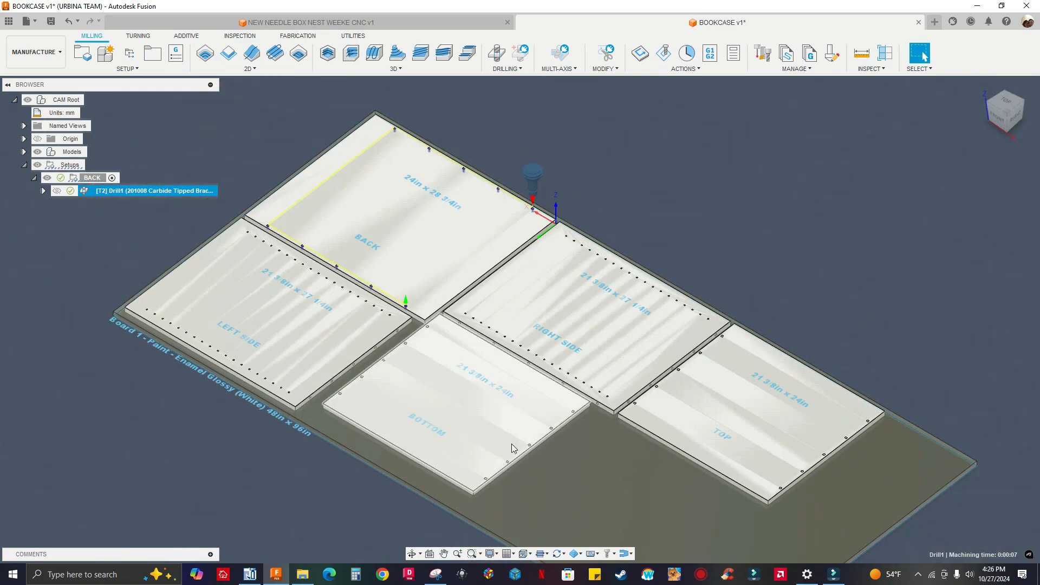
{"action": "scroll", "coordinate": [467, 411], "scroll_direction": "down", "scroll_amount": 1}
{"action": "scroll", "coordinate": [458, 407], "scroll_direction": "up", "scroll_amount": 1}
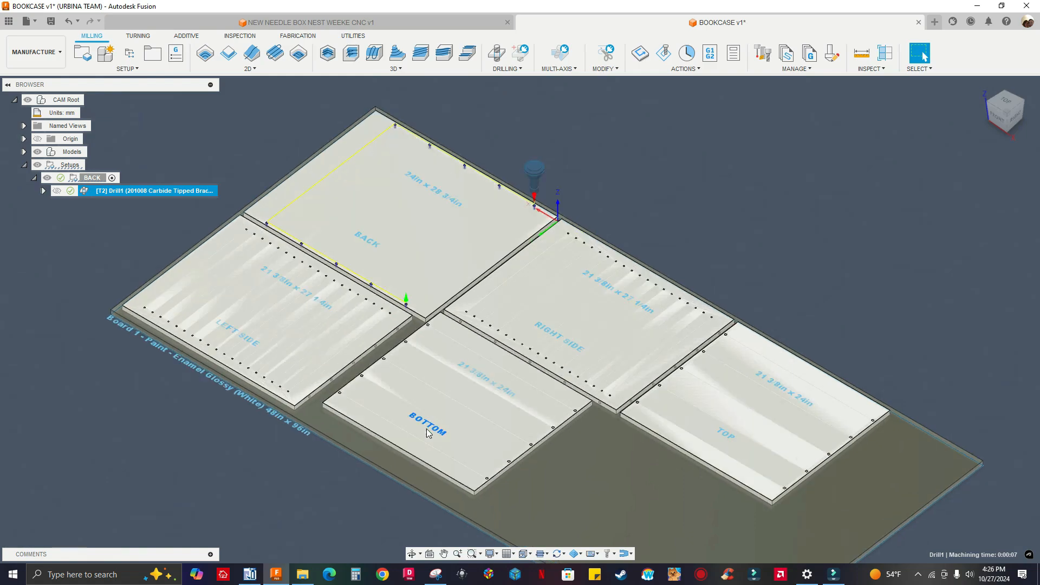
{"action": "scroll", "coordinate": [433, 412], "scroll_direction": "up", "scroll_amount": 1}
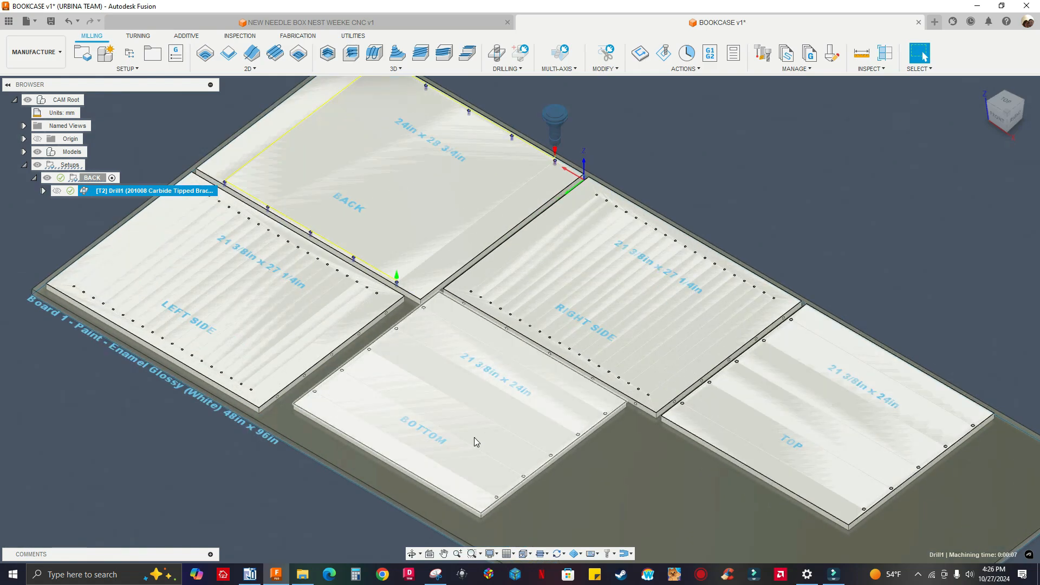
{"action": "scroll", "coordinate": [474, 437], "scroll_direction": "down", "scroll_amount": 3}
{"action": "scroll", "coordinate": [502, 424], "scroll_direction": "up", "scroll_amount": 2}
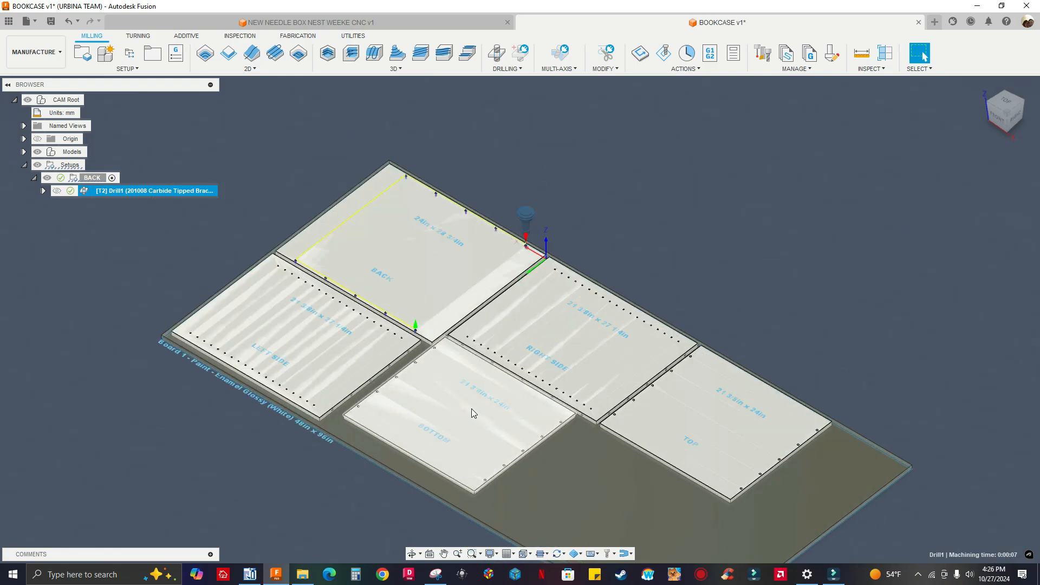
{"action": "scroll", "coordinate": [498, 392], "scroll_direction": "up", "scroll_amount": 3}
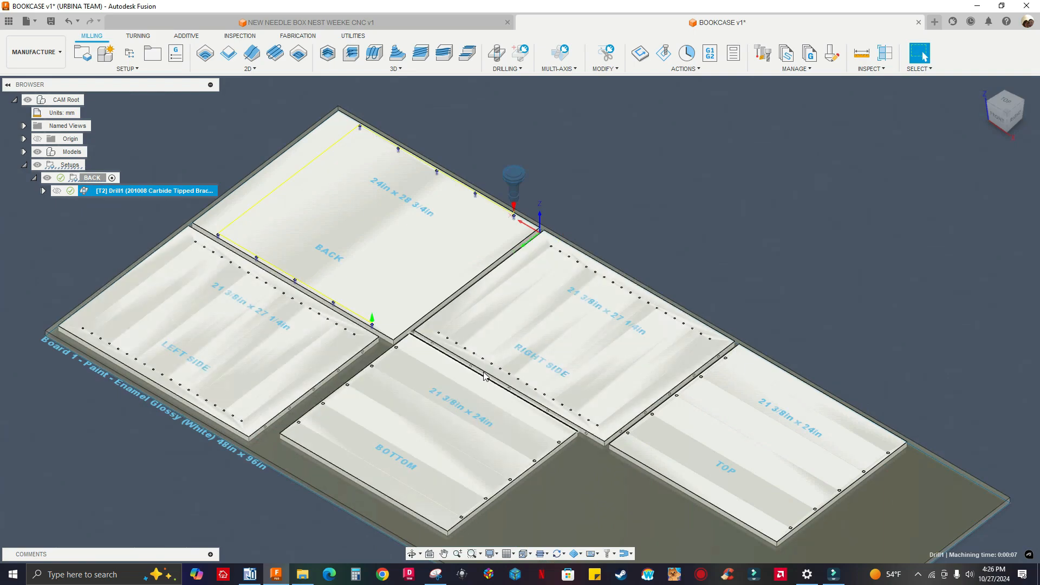
{"action": "middle_click_drag", "start_coordinate": [484, 373], "coordinate": [512, 439]}
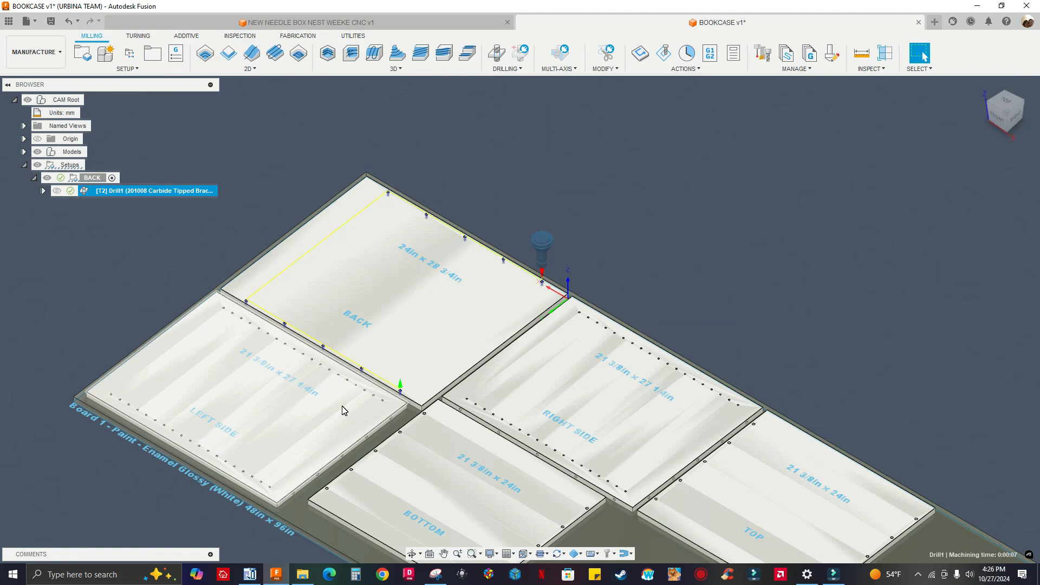
{"action": "scroll", "coordinate": [471, 442], "scroll_direction": "down", "scroll_amount": 2}
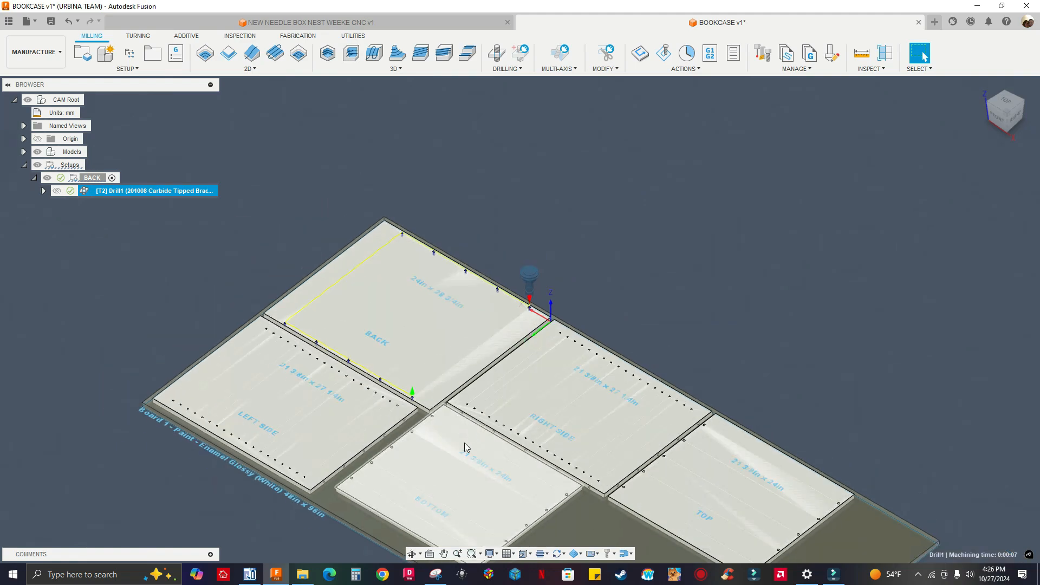
{"action": "middle_click_drag", "start_coordinate": [484, 462], "coordinate": [493, 415]}
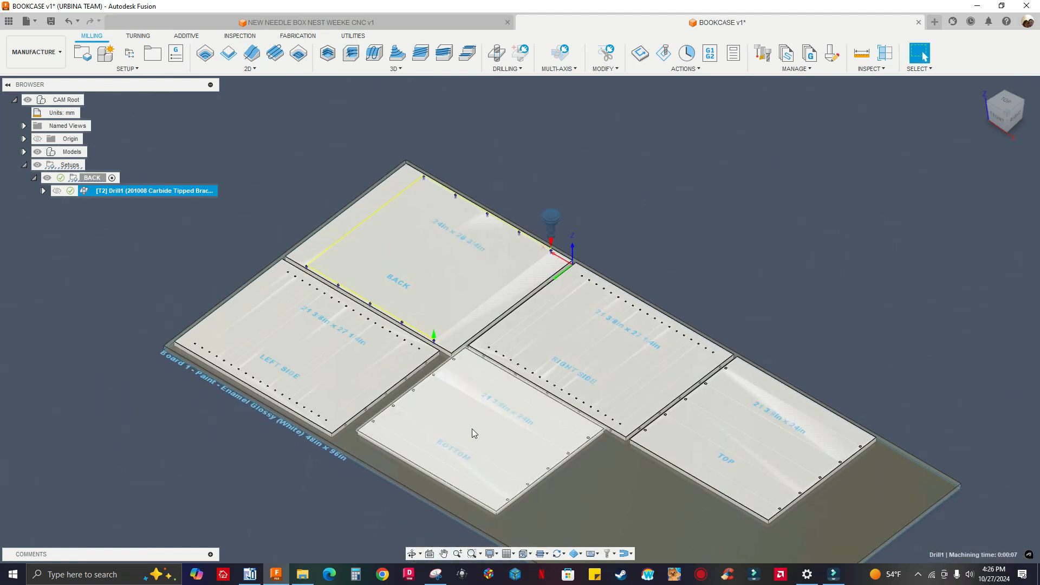
- Hide the nested BOTTOM:2 and RIGHT SIDE:2 components of Board 1:1 in the map assembly
{"action": "left_click", "coordinate": [24, 153]}
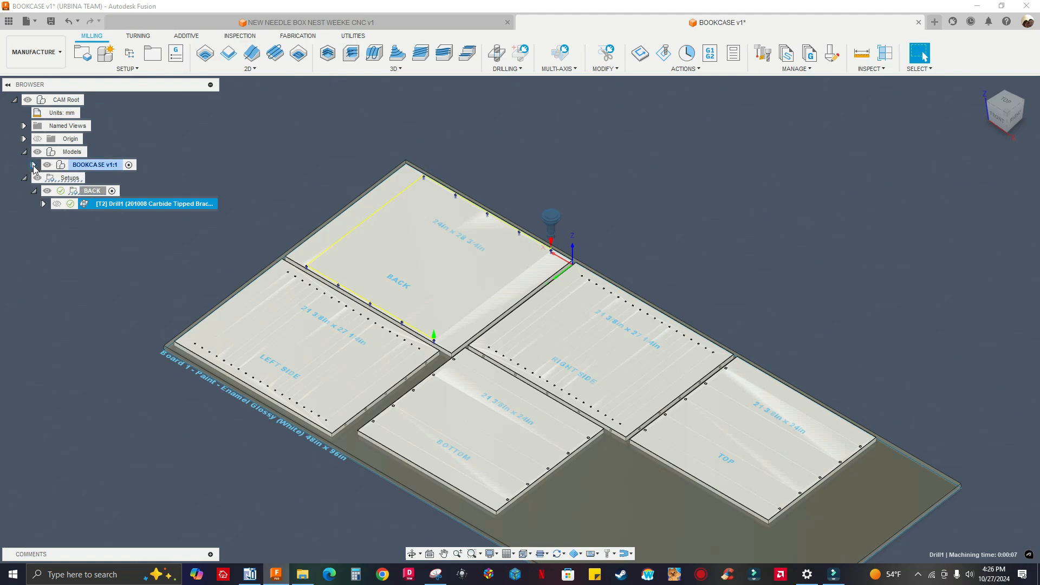
{"action": "left_click", "coordinate": [33, 165]}
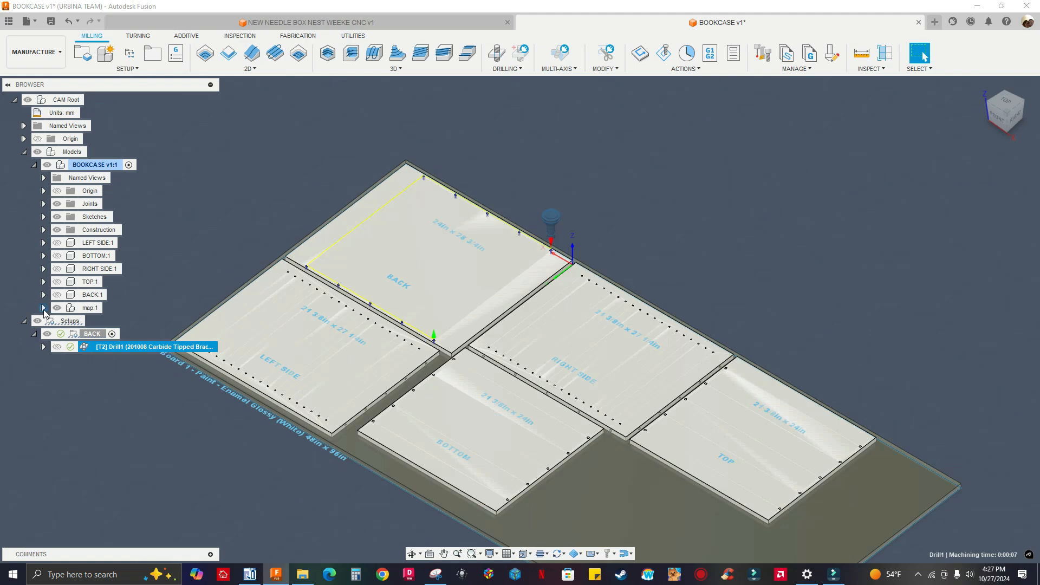
{"action": "left_click", "coordinate": [43, 308]}
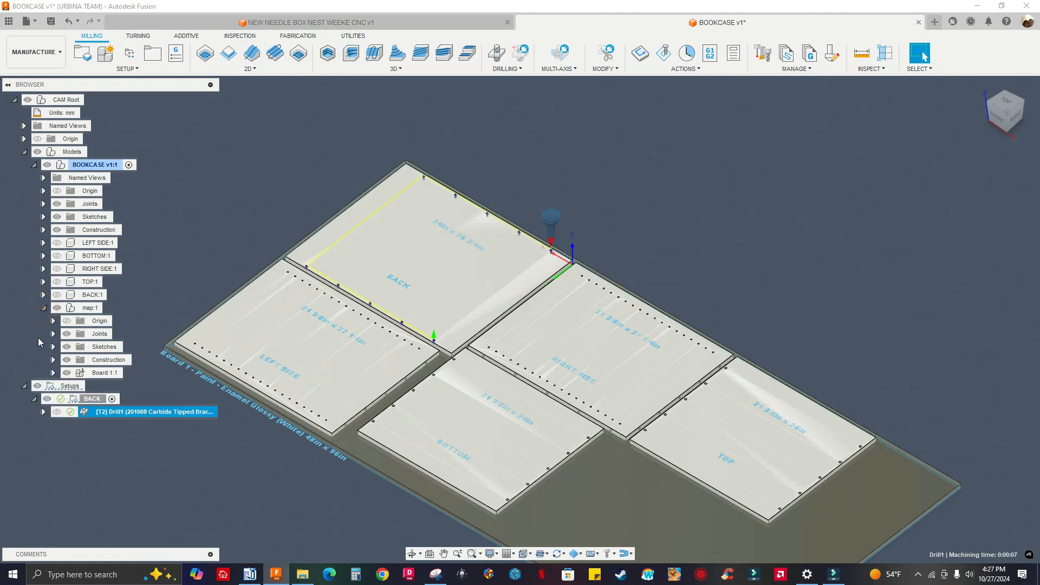
{"action": "left_click", "coordinate": [53, 373]}
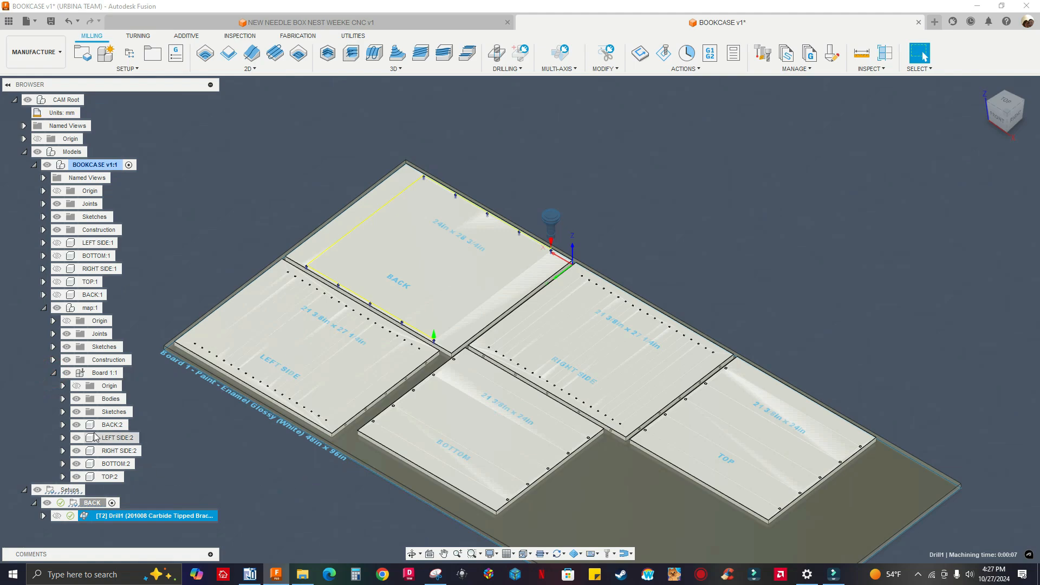
{"action": "left_click", "coordinate": [77, 465]}
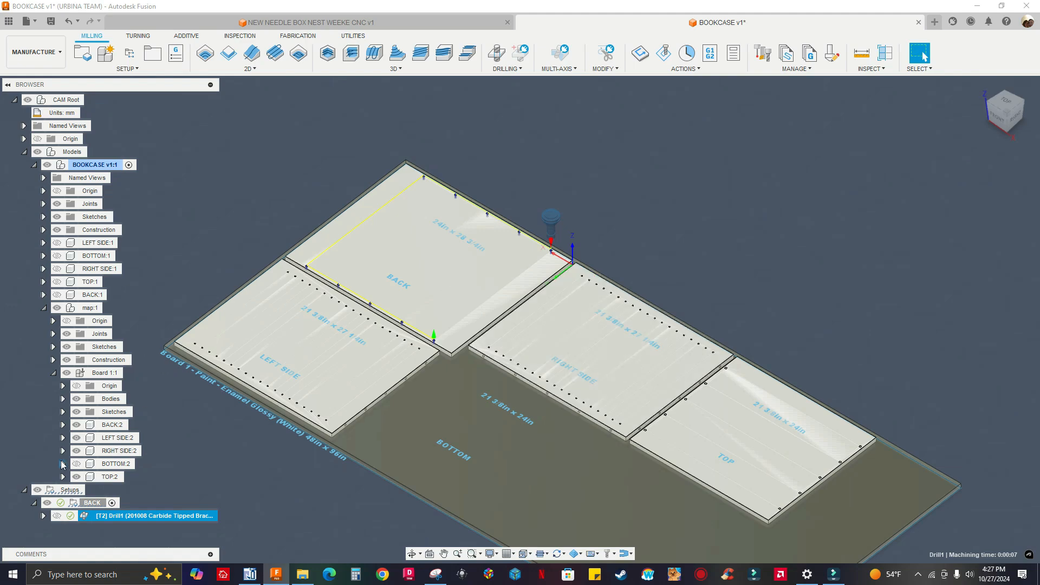
{"action": "left_click", "coordinate": [77, 451]}
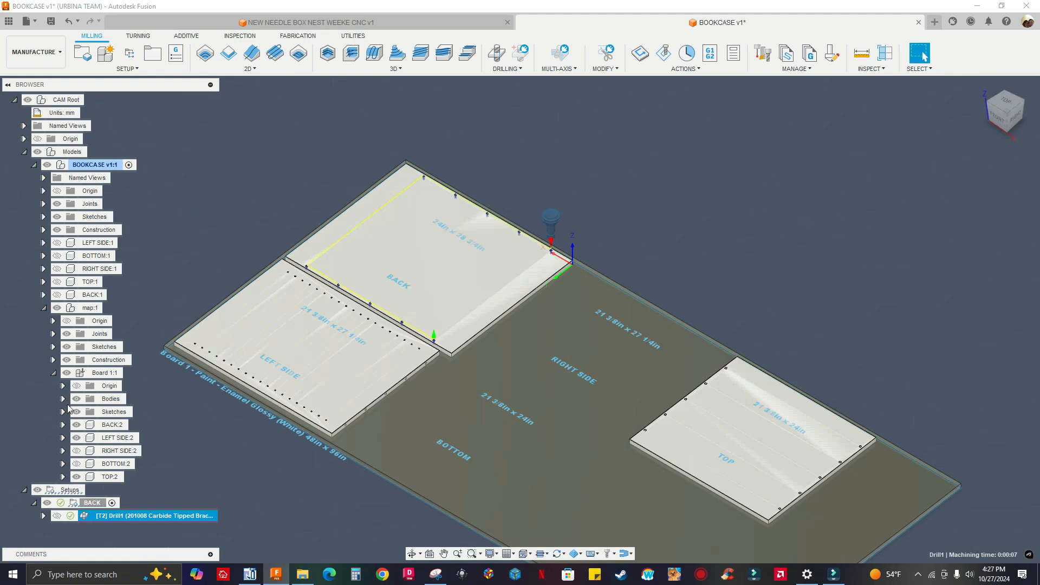
- Hide the Board, Board Label and Component Labels sketches of Board 1:1, then collapse the map assembly
{"action": "left_click", "coordinate": [54, 373]}
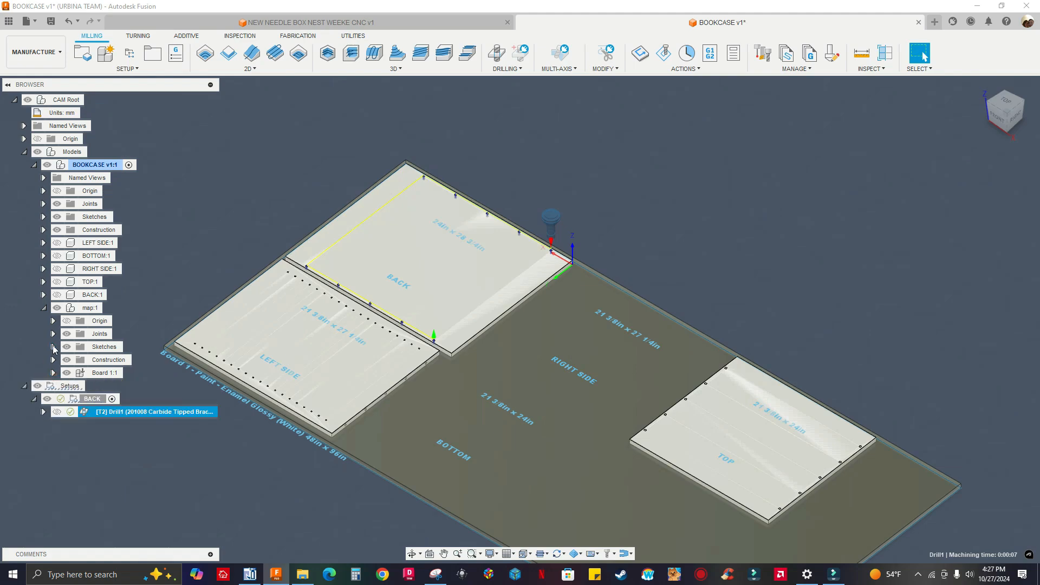
{"action": "left_click", "coordinate": [53, 346]}
{"action": "left_click", "coordinate": [54, 347]}
{"action": "left_click", "coordinate": [54, 374]}
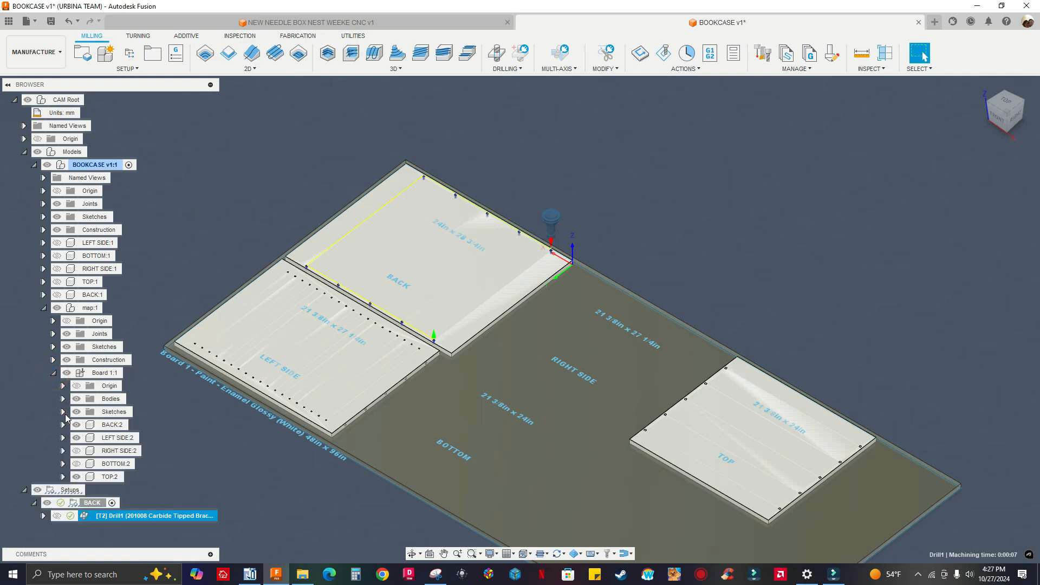
{"action": "left_click", "coordinate": [69, 417]}
{"action": "left_click", "coordinate": [63, 412]}
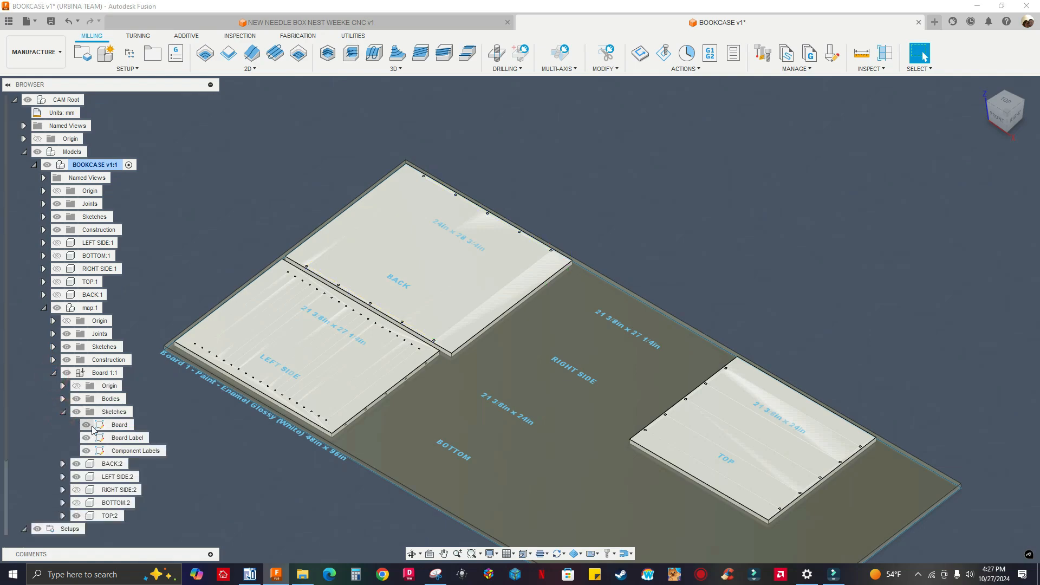
{"action": "left_click", "coordinate": [92, 426]}
{"action": "left_click", "coordinate": [86, 426]}
{"action": "left_click", "coordinate": [86, 438]}
{"action": "left_click", "coordinate": [85, 451]}
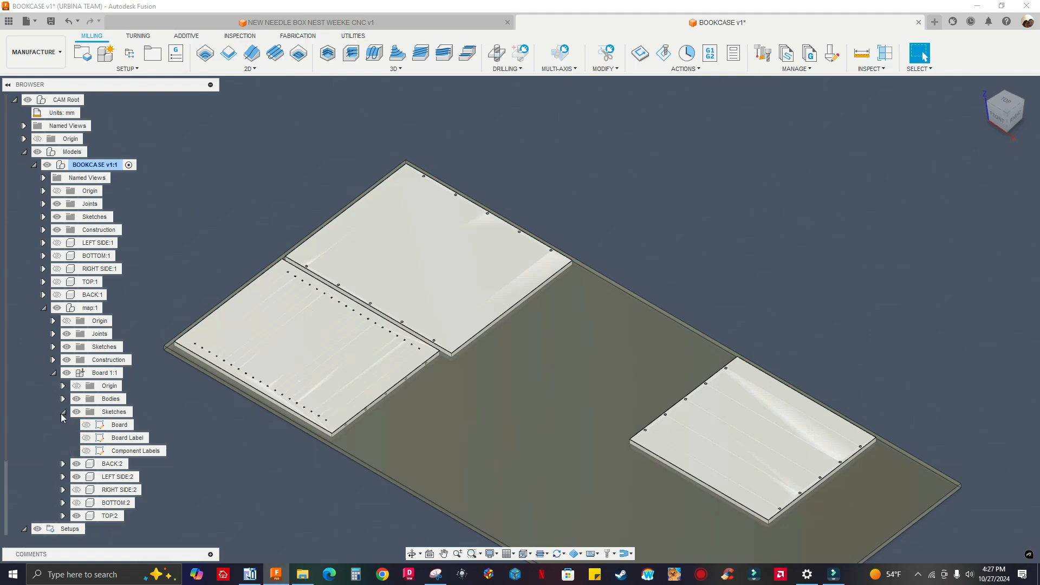
{"action": "left_click", "coordinate": [63, 412]}
{"action": "left_click", "coordinate": [54, 373]}
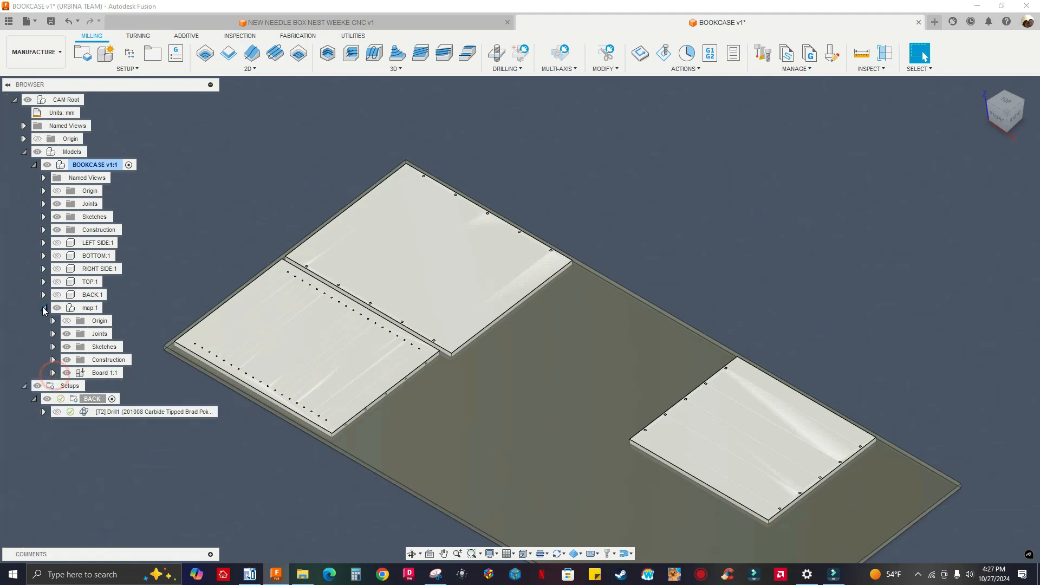
{"action": "left_click", "coordinate": [44, 308]}
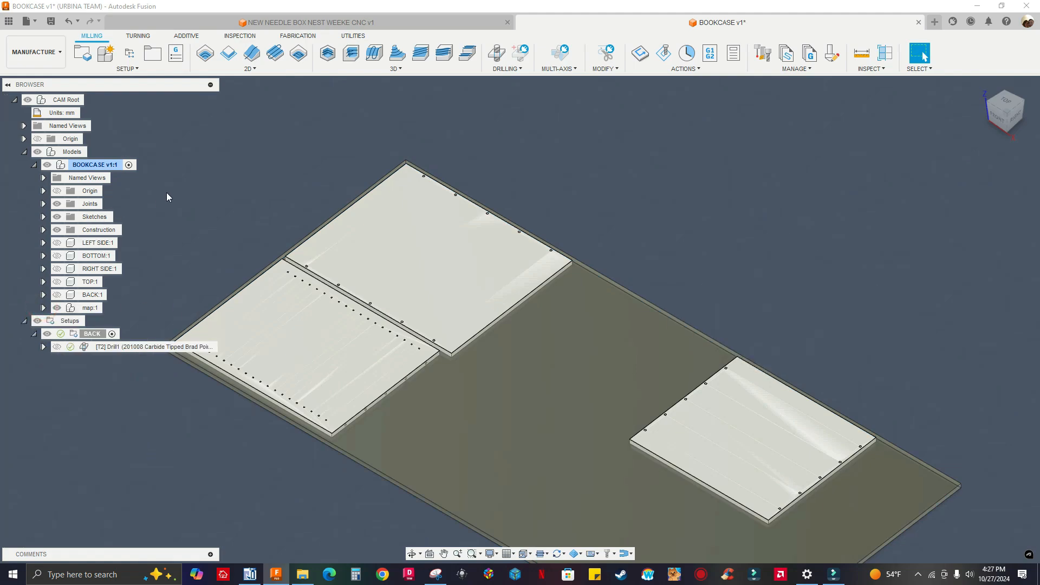
{"action": "left_click", "coordinate": [106, 347]}
{"action": "left_click", "coordinate": [107, 347]}
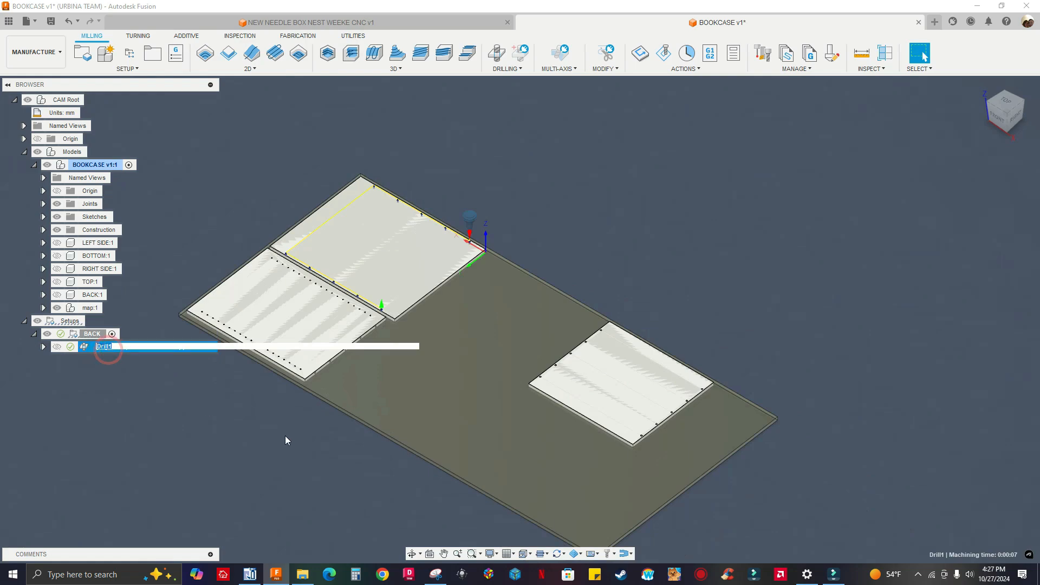
{"action": "left_click", "coordinate": [237, 466]}
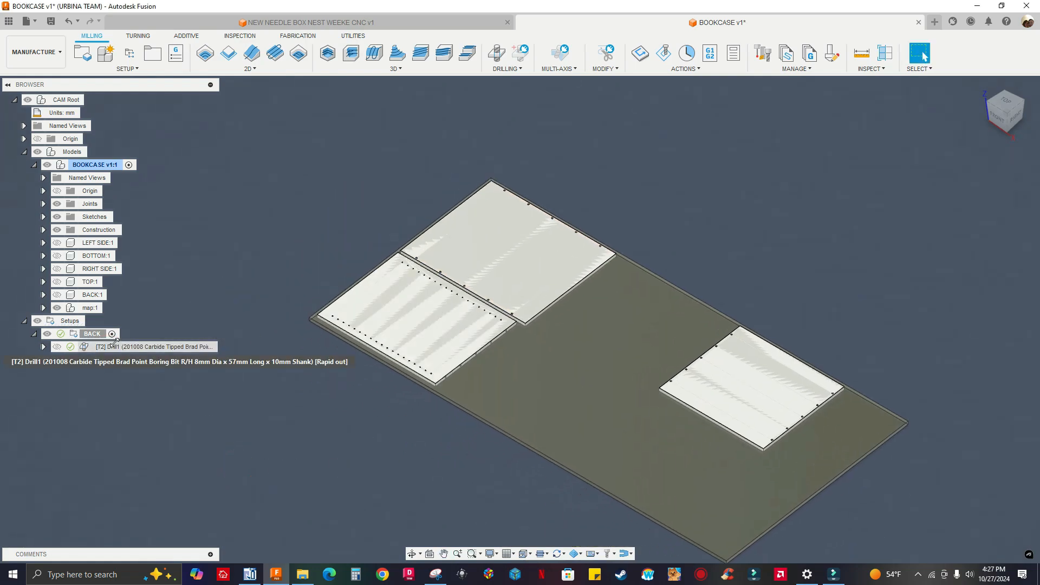
- Examine the horizontal holes along the edge of the nested LEFT SIDE panel and the hole rows on its face
{"action": "scroll", "coordinate": [457, 339], "scroll_direction": "up", "scroll_amount": 5}
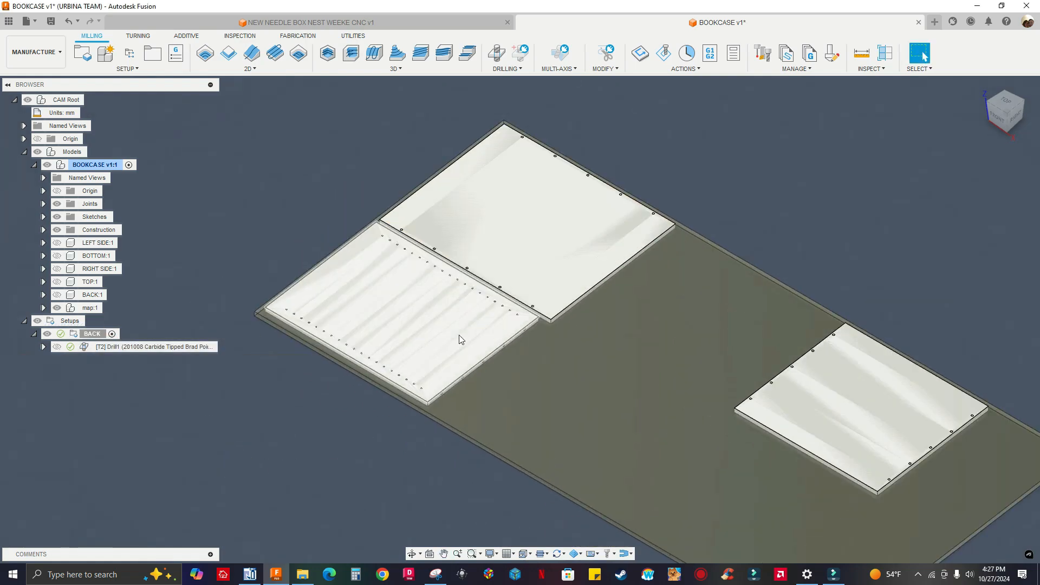
{"action": "middle_click_drag", "start_coordinate": [564, 335], "coordinate": [450, 370], "text": "shift"}
{"action": "scroll", "coordinate": [532, 313], "scroll_direction": "up", "scroll_amount": 3}
{"action": "scroll", "coordinate": [533, 313], "scroll_direction": "up", "scroll_amount": 4}
{"action": "scroll", "coordinate": [572, 298], "scroll_direction": "up", "scroll_amount": 1}
{"action": "scroll", "coordinate": [573, 298], "scroll_direction": "up", "scroll_amount": 4}
{"action": "scroll", "coordinate": [573, 314], "scroll_direction": "down", "scroll_amount": 4}
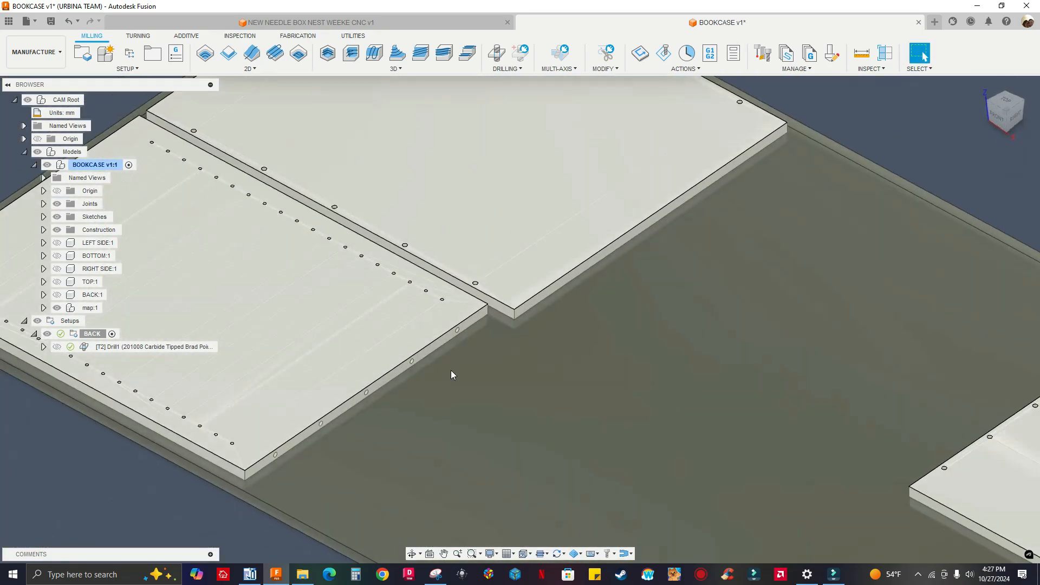
{"action": "scroll", "coordinate": [402, 388], "scroll_direction": "up", "scroll_amount": 5}
{"action": "scroll", "coordinate": [388, 362], "scroll_direction": "down", "scroll_amount": 3}
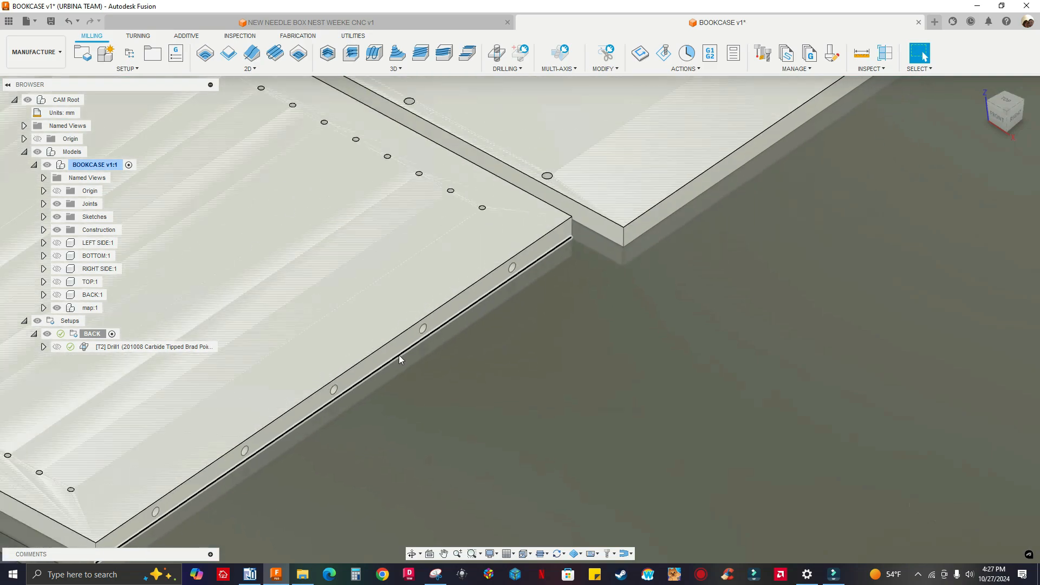
{"action": "scroll", "coordinate": [390, 353], "scroll_direction": "up", "scroll_amount": 4}
{"action": "scroll", "coordinate": [393, 354], "scroll_direction": "down", "scroll_amount": 2}
{"action": "scroll", "coordinate": [401, 356], "scroll_direction": "down", "scroll_amount": 5}
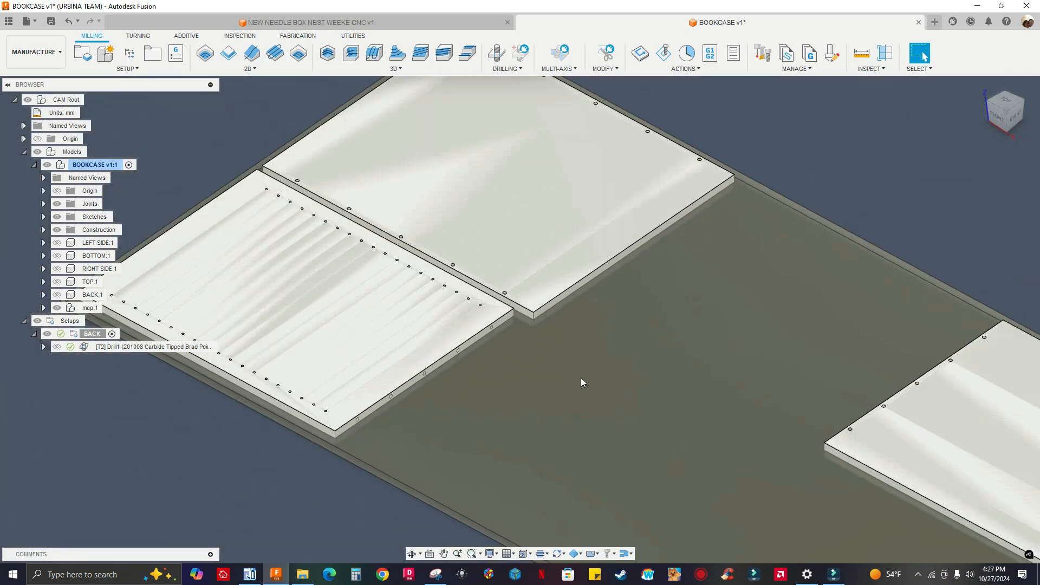
{"action": "middle_click_drag", "start_coordinate": [581, 378], "coordinate": [396, 356], "text": "shift"}
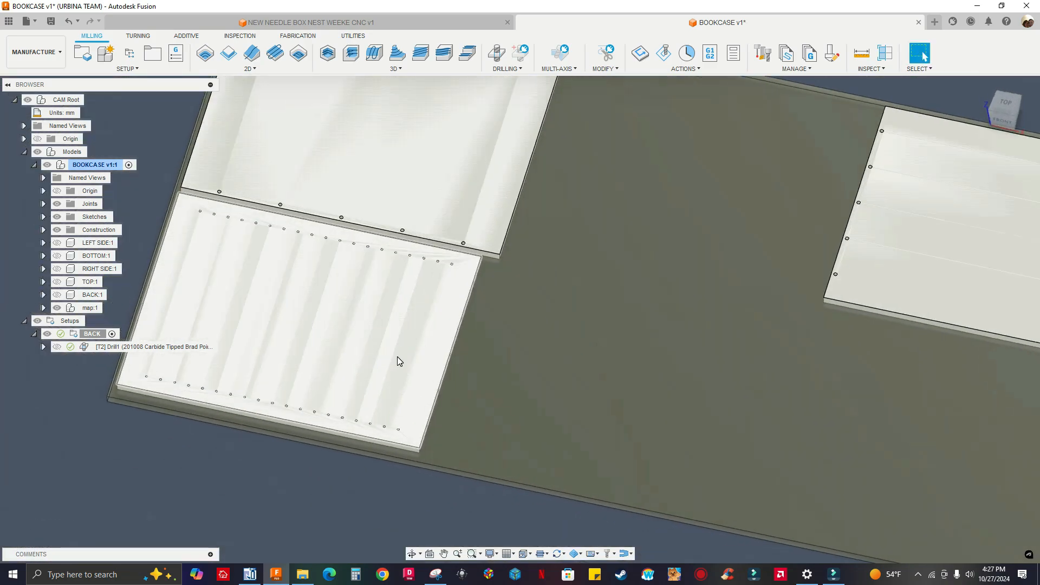
{"action": "scroll", "coordinate": [397, 357], "scroll_direction": "down", "scroll_amount": 4}
- Duplicate the BACK setup and rename the copy SIDE
{"action": "left_click", "coordinate": [91, 334]}
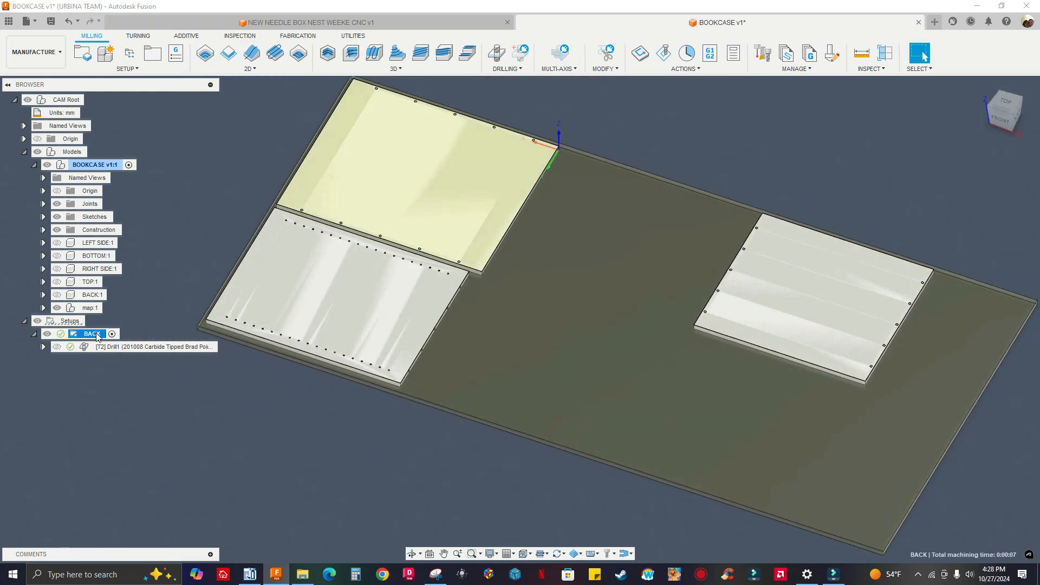
{"action": "right_click", "coordinate": [94, 337]}
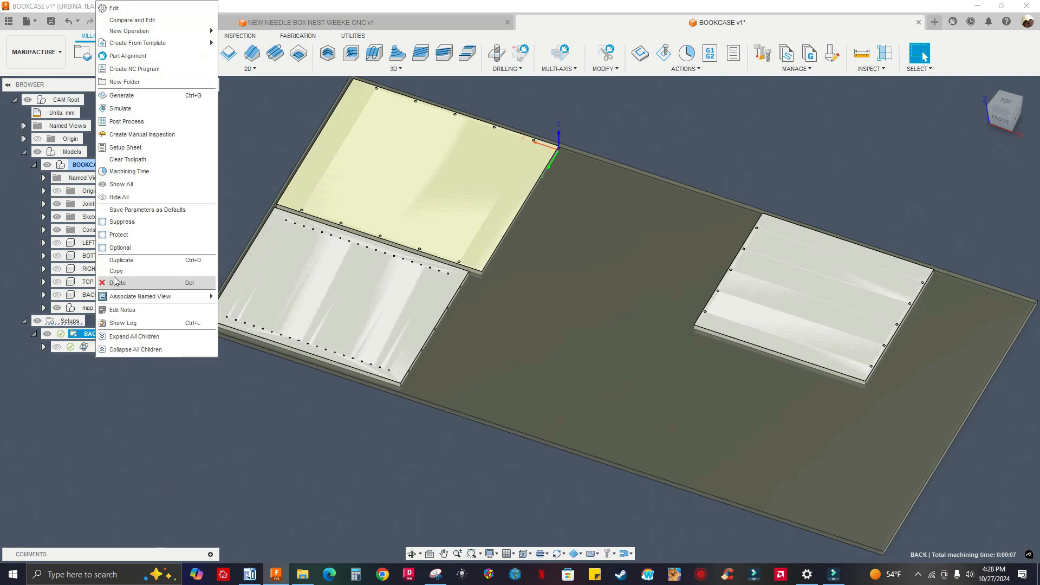
{"action": "left_click", "coordinate": [116, 261]}
{"action": "left_click", "coordinate": [98, 361]}
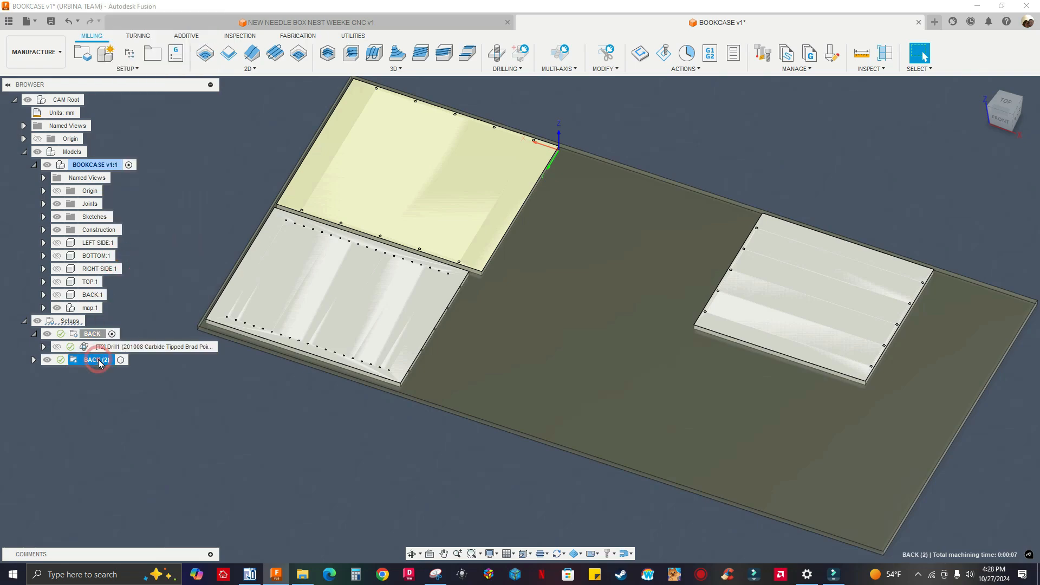
{"action": "type", "text": "SIDE"}
{"action": "key", "text": "Return"}
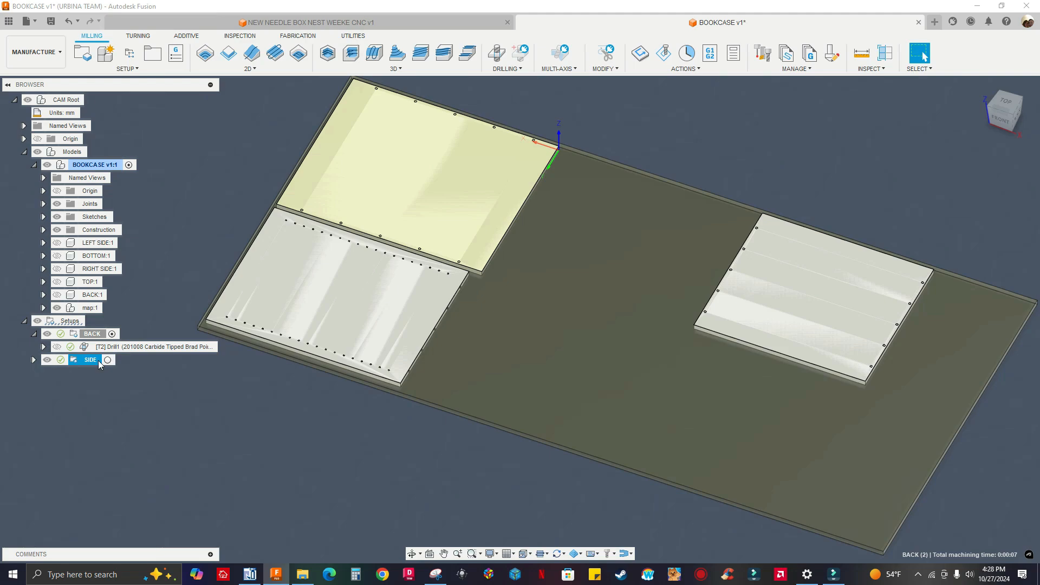
- Edit the SIDE setup and replace its model body with the nested LEFT SIDE panel, checking the origin at the panel corner
{"action": "right_click", "coordinate": [99, 362]}
{"action": "left_click", "coordinate": [127, 24]}
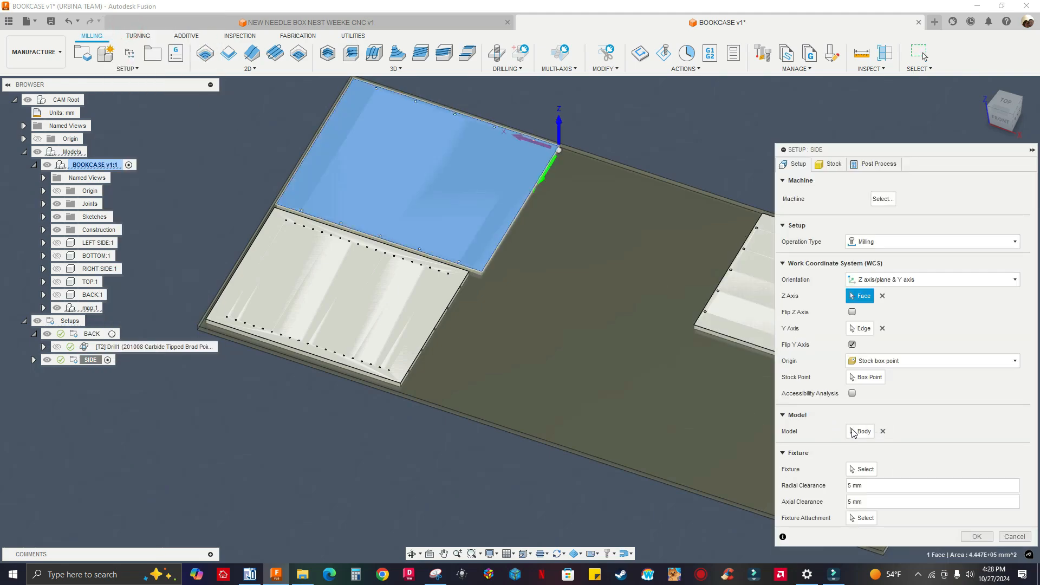
{"action": "left_click", "coordinate": [882, 431]}
{"action": "left_click", "coordinate": [364, 302]}
{"action": "scroll", "coordinate": [379, 380], "scroll_direction": "up", "scroll_amount": 5}
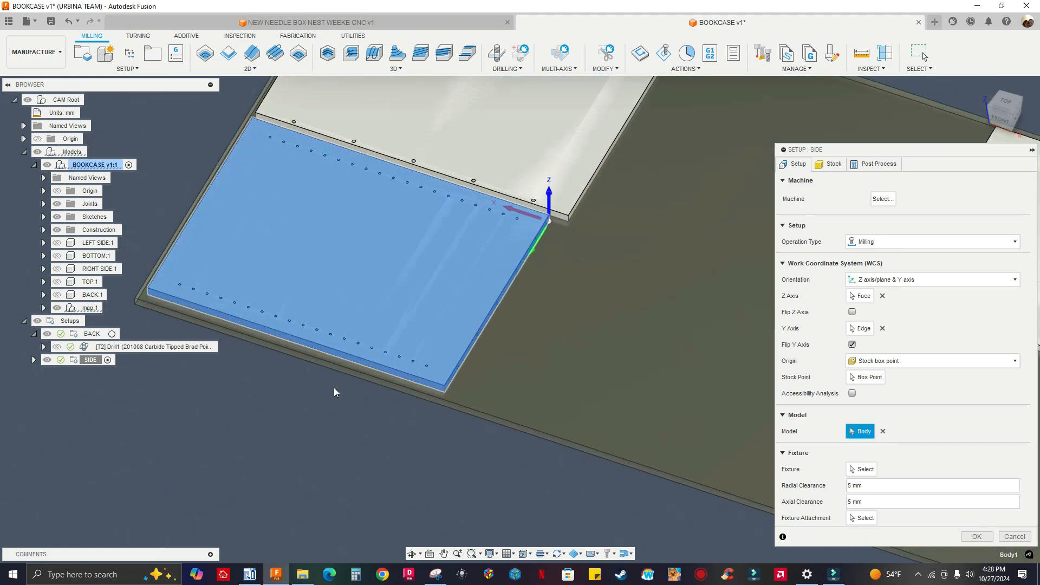
{"action": "scroll", "coordinate": [564, 217], "scroll_direction": "up", "scroll_amount": 5}
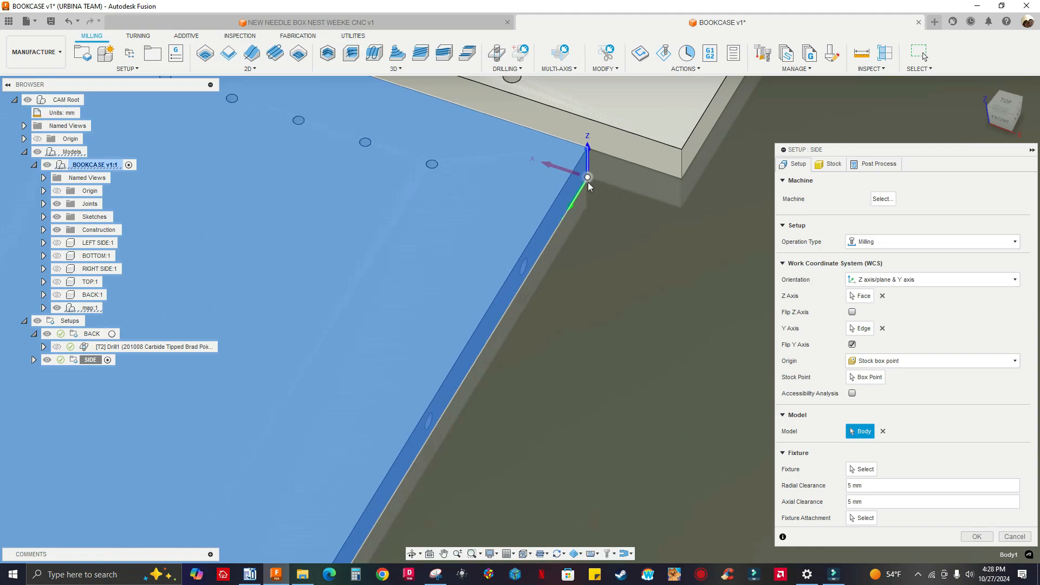
{"action": "scroll", "coordinate": [580, 217], "scroll_direction": "down", "scroll_amount": 3}
{"action": "scroll", "coordinate": [580, 236], "scroll_direction": "down", "scroll_amount": 3}
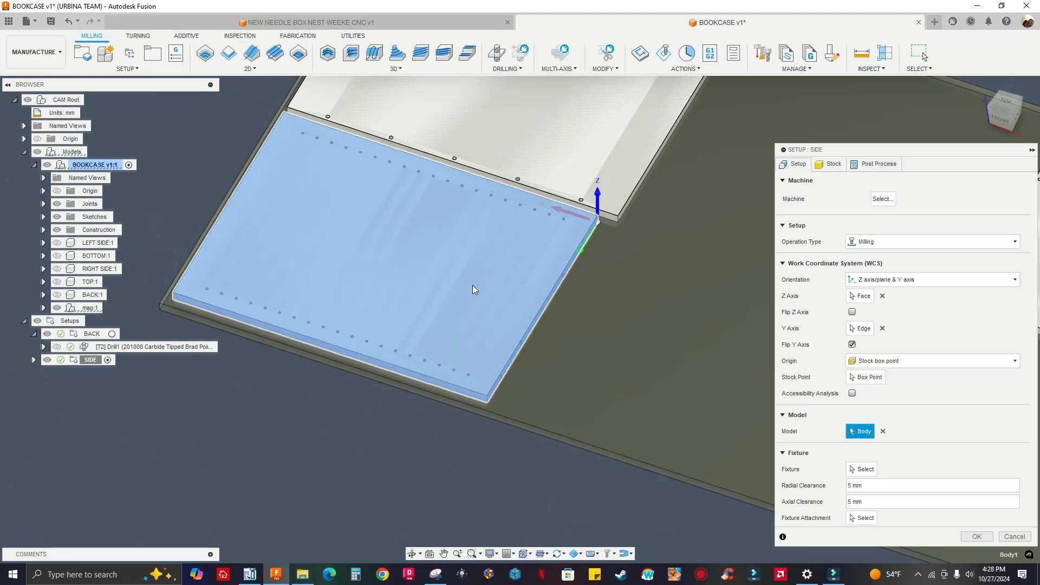
{"action": "middle_click_drag", "start_coordinate": [358, 305], "coordinate": [355, 367]}
{"action": "scroll", "coordinate": [371, 355], "scroll_direction": "down", "scroll_amount": 3}
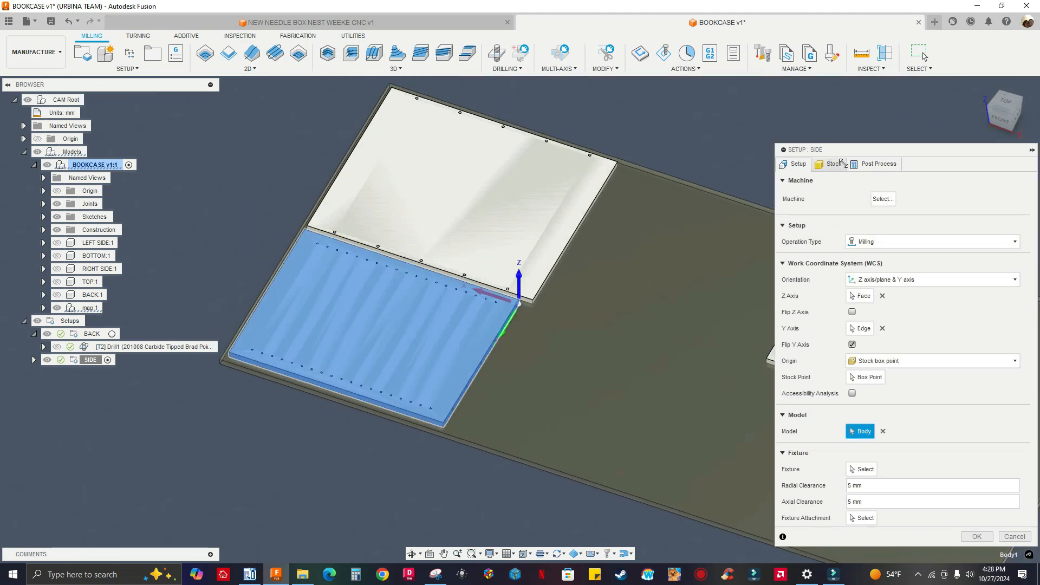
- Set the program name to SIDE and the program comment to 5MM HOLES AND 8MM HORIZONTAL HOLES, and accept the setup
{"action": "left_click", "coordinate": [866, 164]}
{"action": "left_click", "coordinate": [875, 197]}
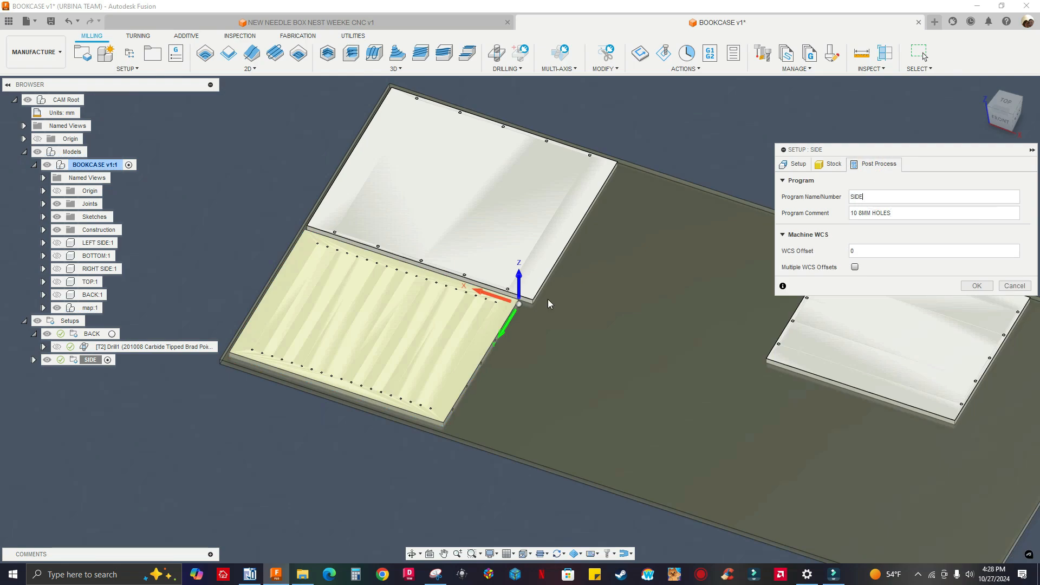
{"action": "left_click", "coordinate": [903, 213]}
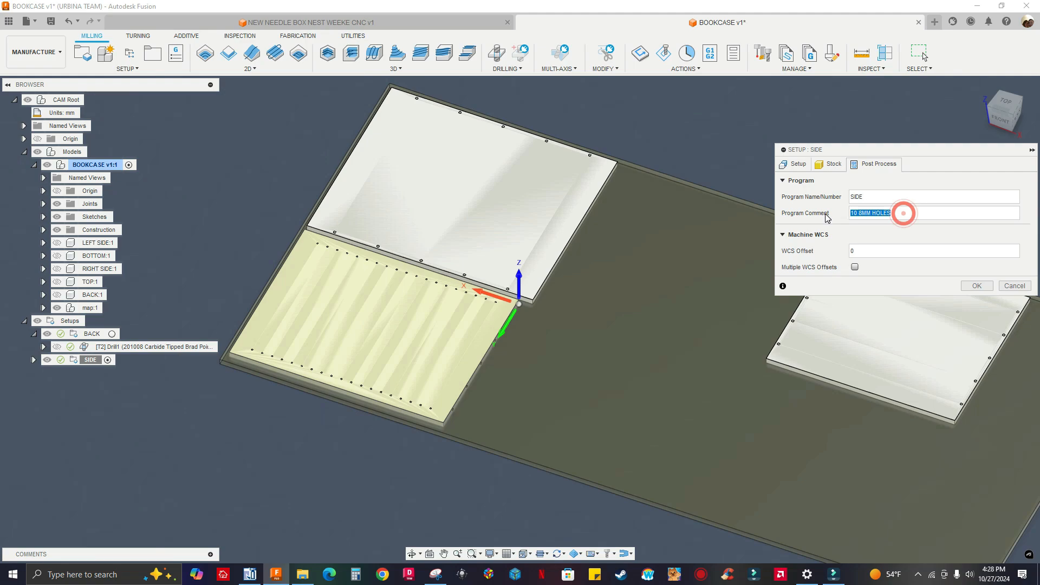
{"action": "type", "text": "5"}
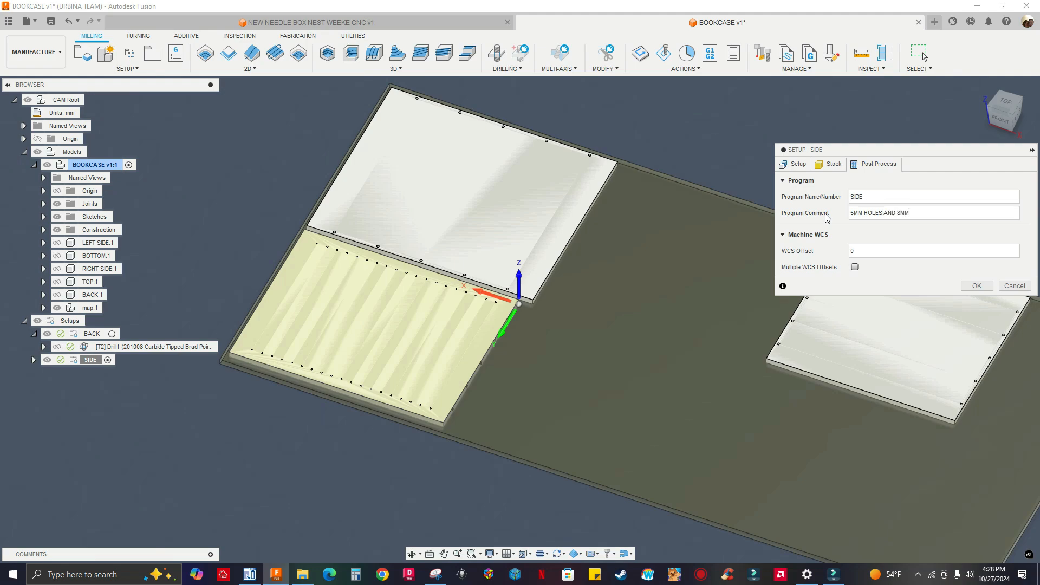
{"action": "type", "text": "HORIZONTAL HOLES"}
{"action": "left_click", "coordinate": [977, 285]}
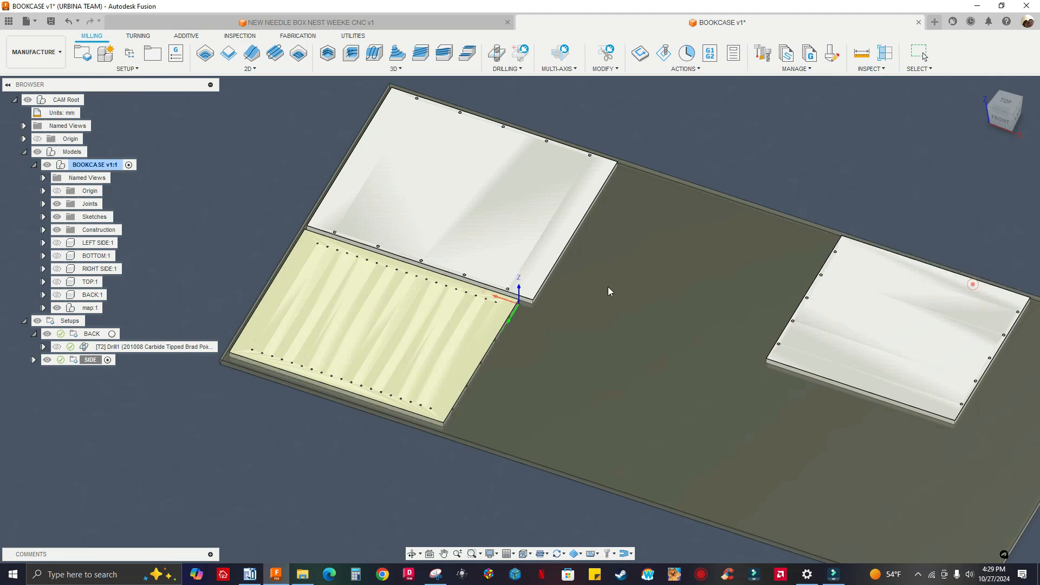
- Expand the SIDE setup and examine where the copied drilling operation's toolpath lies on the nested panels
{"action": "left_click", "coordinate": [33, 360]}
{"action": "left_click", "coordinate": [105, 374]}
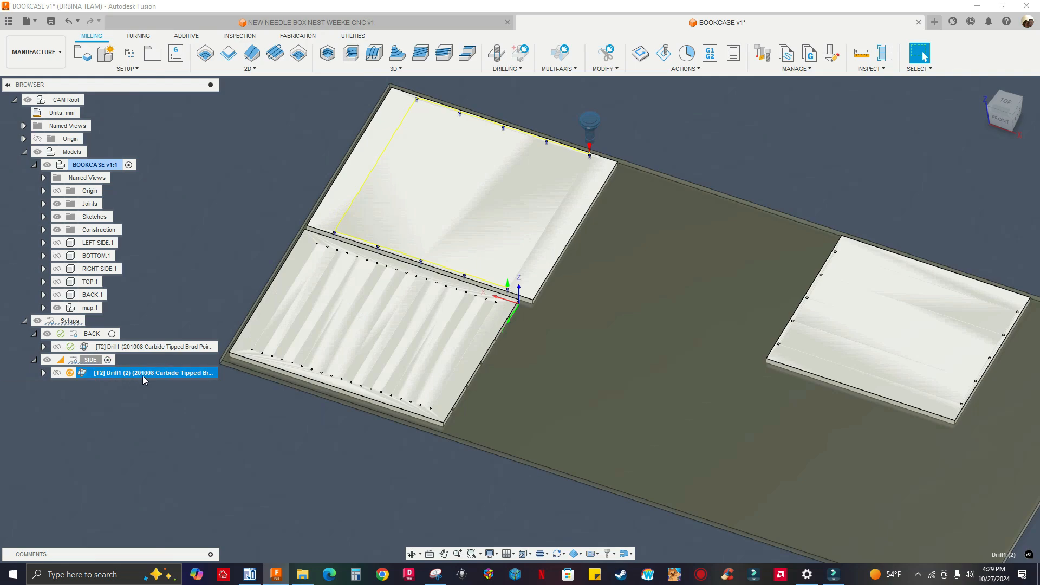
{"action": "scroll", "coordinate": [494, 383], "scroll_direction": "up", "scroll_amount": 3}
{"action": "scroll", "coordinate": [287, 432], "scroll_direction": "down", "scroll_amount": 3}
{"action": "scroll", "coordinate": [434, 432], "scroll_direction": "down", "scroll_amount": 2}
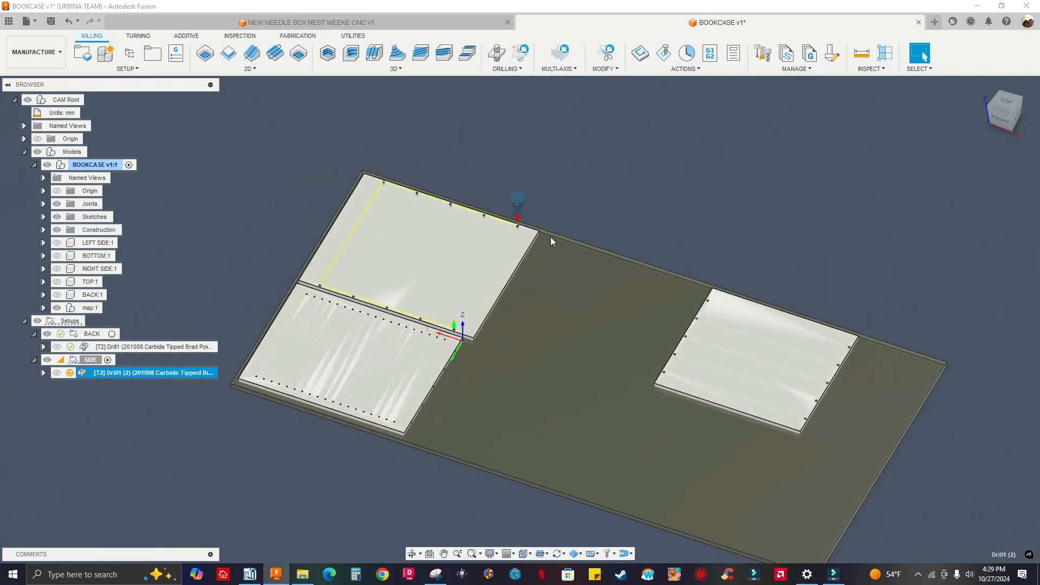
{"action": "scroll", "coordinate": [618, 274], "scroll_direction": "up", "scroll_amount": 4}
{"action": "scroll", "coordinate": [687, 195], "scroll_direction": "down", "scroll_amount": 2}
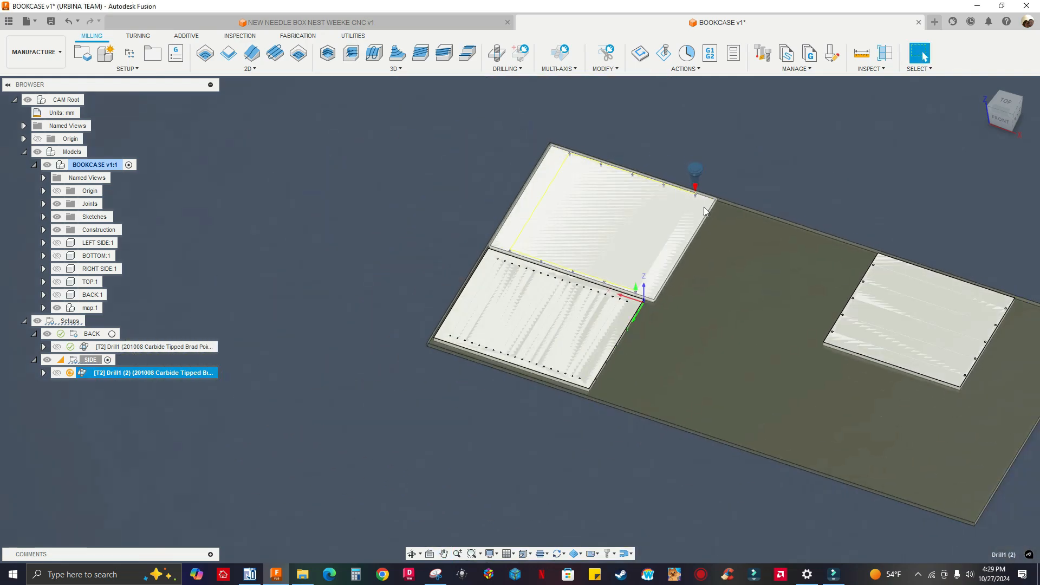
{"action": "scroll", "coordinate": [661, 222], "scroll_direction": "up", "scroll_amount": 5}
{"action": "scroll", "coordinate": [705, 217], "scroll_direction": "down", "scroll_amount": 5}
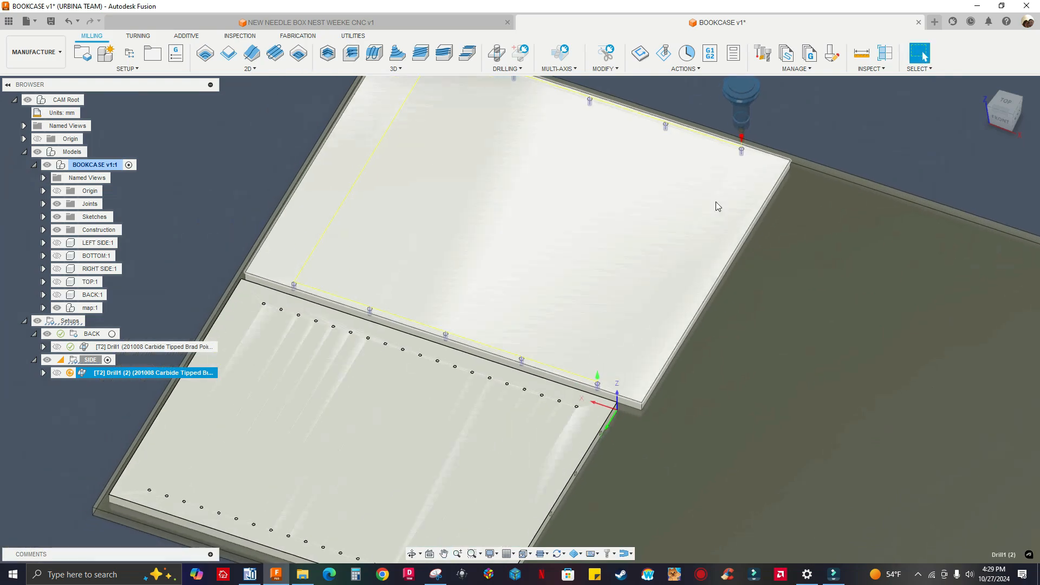
- Edit the SIDE setup's drilling operation and change its tool to the 5 mm 204005 bit from the DRILLING ( BRAD POINT ) library
{"action": "right_click", "coordinate": [169, 378]}
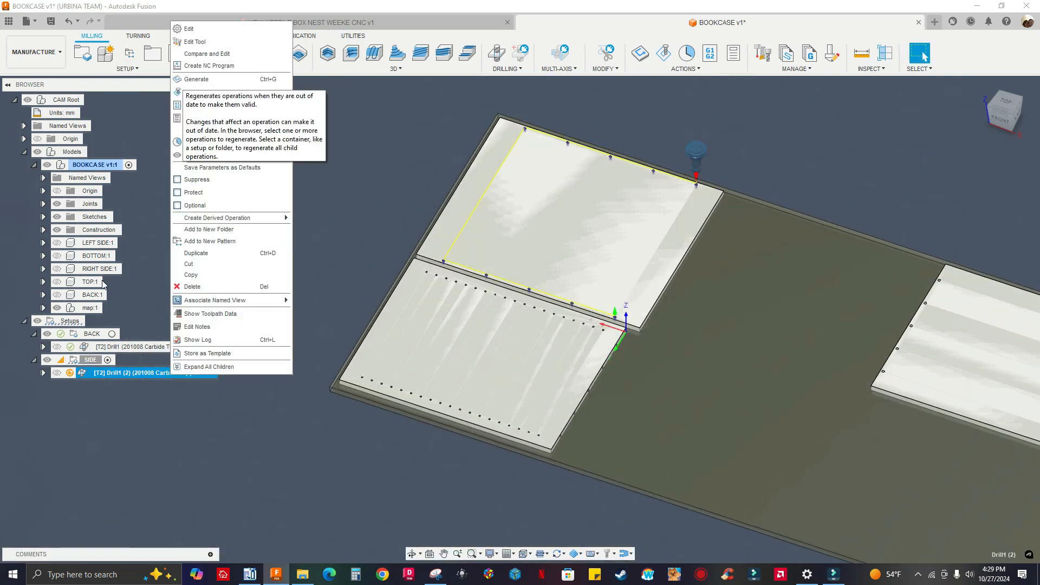
{"action": "left_click", "coordinate": [188, 29]}
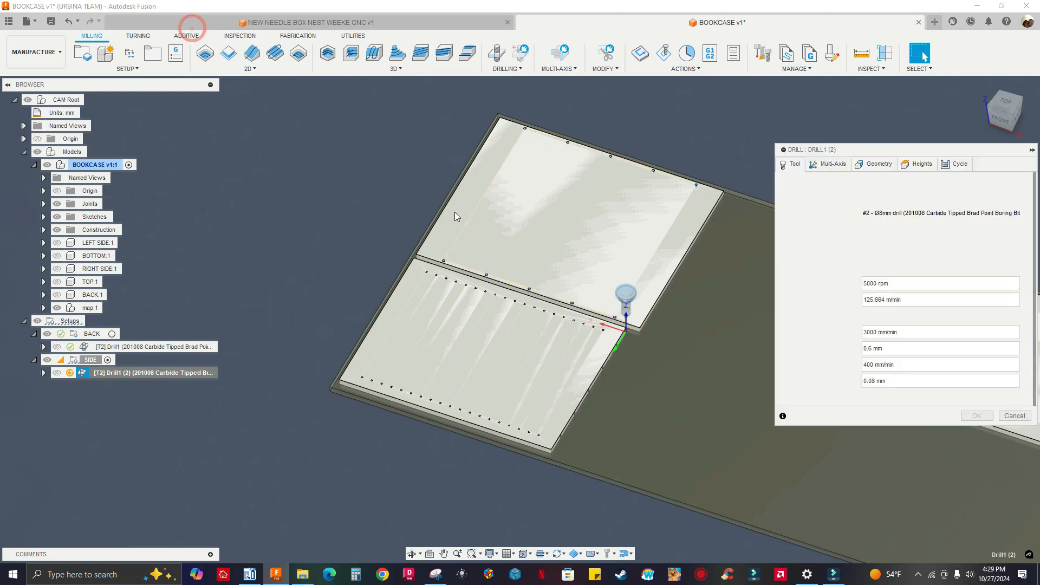
{"action": "left_click", "coordinate": [873, 197]}
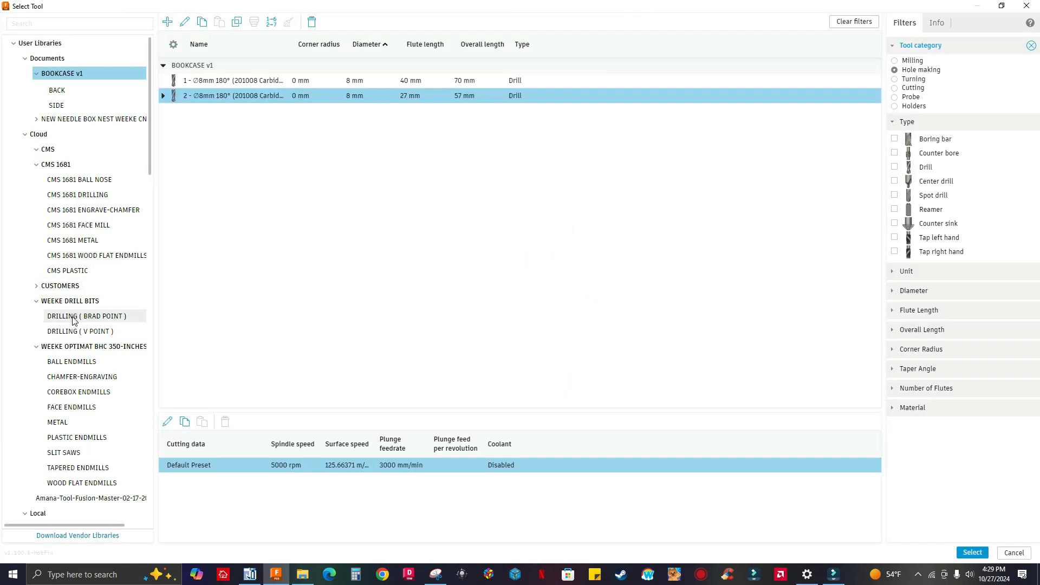
{"action": "left_click", "coordinate": [74, 316]}
{"action": "left_click", "coordinate": [75, 317]}
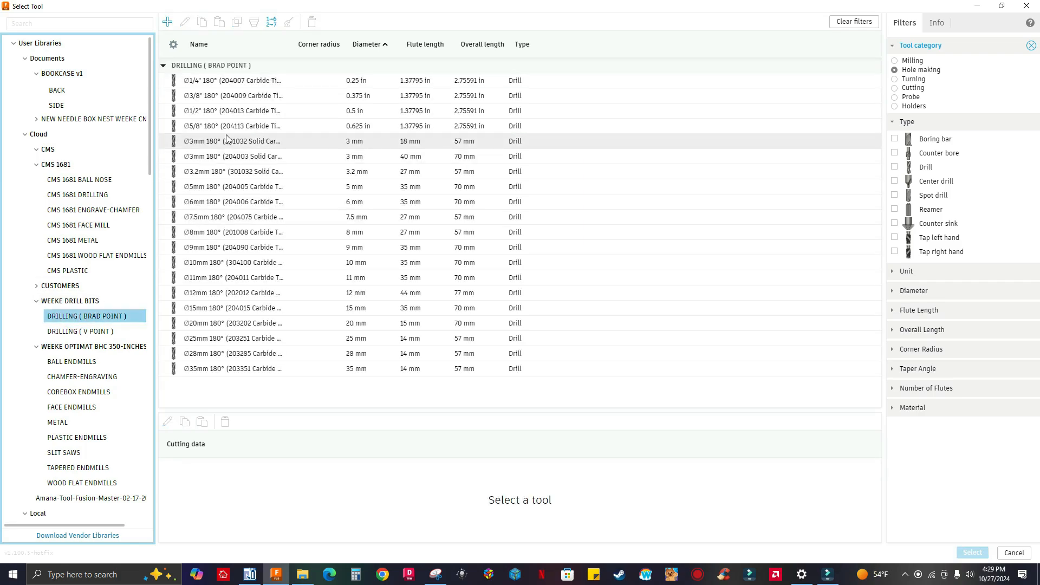
{"action": "left_click", "coordinate": [221, 187]}
{"action": "left_click", "coordinate": [221, 188]}
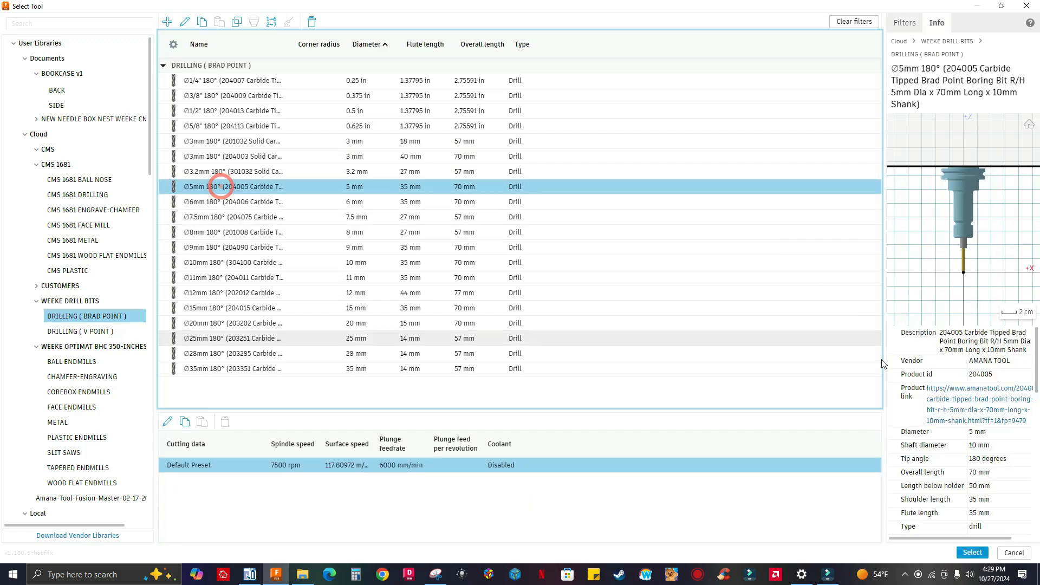
{"action": "left_click", "coordinate": [976, 555]}
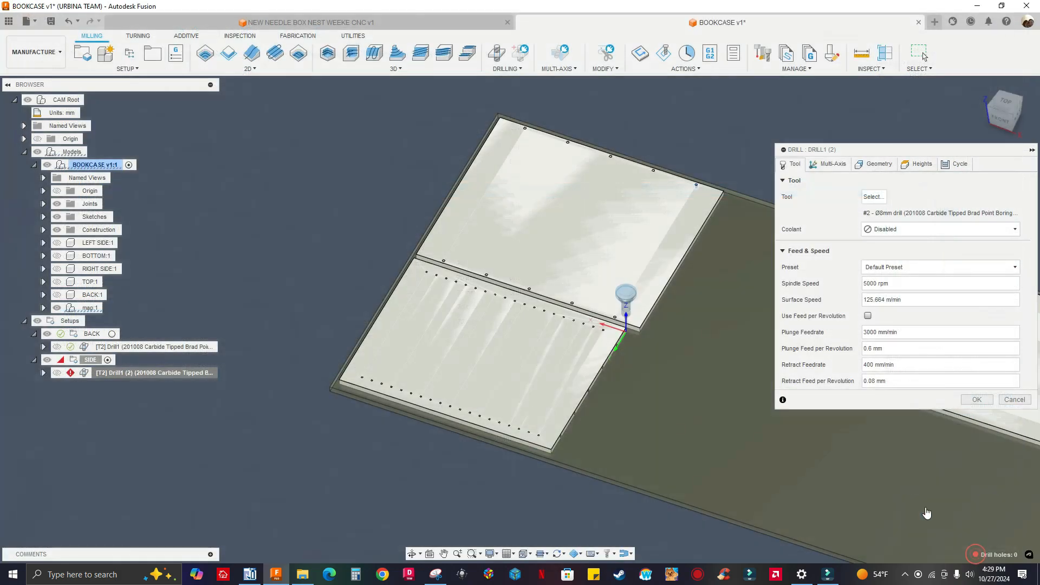
- Replace the operation's hole faces with a 5 mm hole on the side panel, keeping same-diameter selection, and accept the operation
{"action": "left_click", "coordinate": [873, 164]}
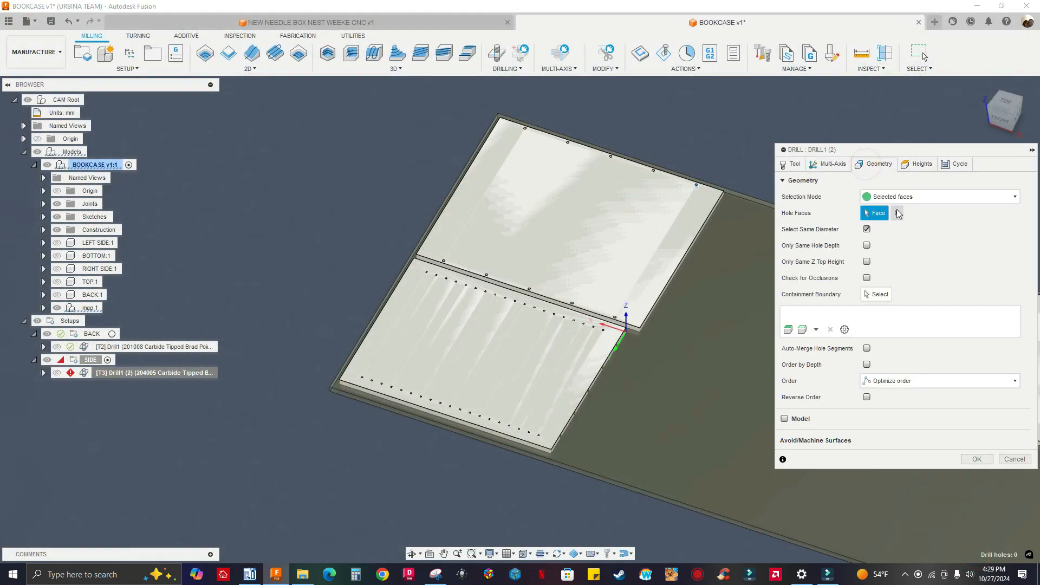
{"action": "scroll", "coordinate": [634, 292], "scroll_direction": "up", "scroll_amount": 5}
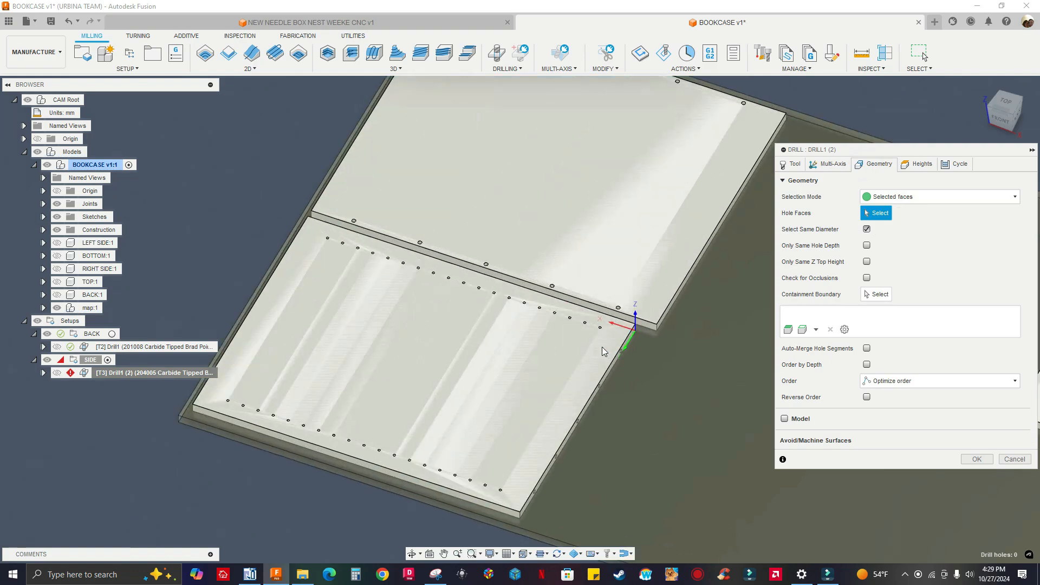
{"action": "left_click", "coordinate": [590, 293]}
{"action": "scroll", "coordinate": [542, 314], "scroll_direction": "down", "scroll_amount": 6}
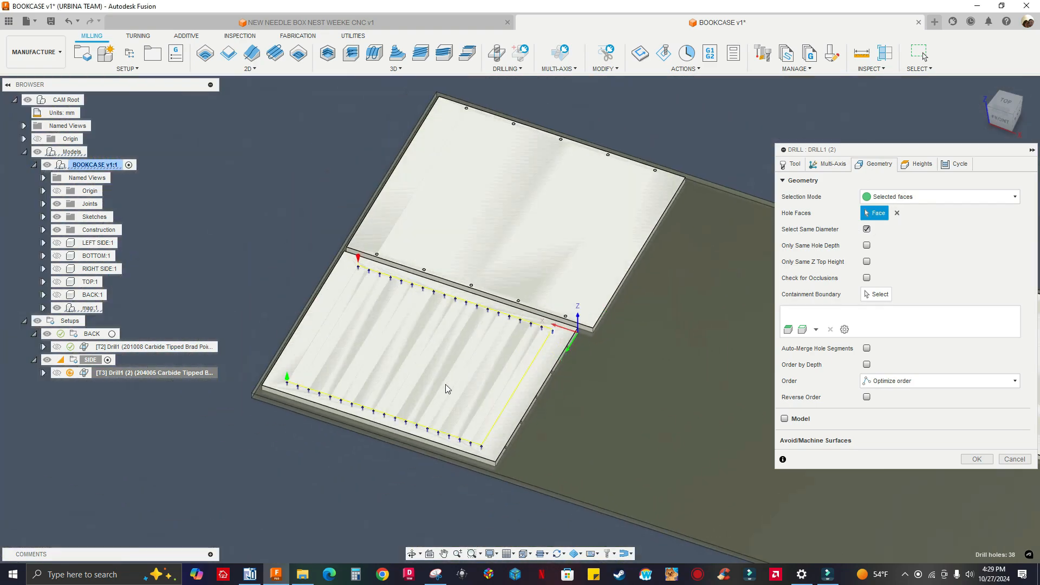
{"action": "left_click", "coordinate": [977, 460]}
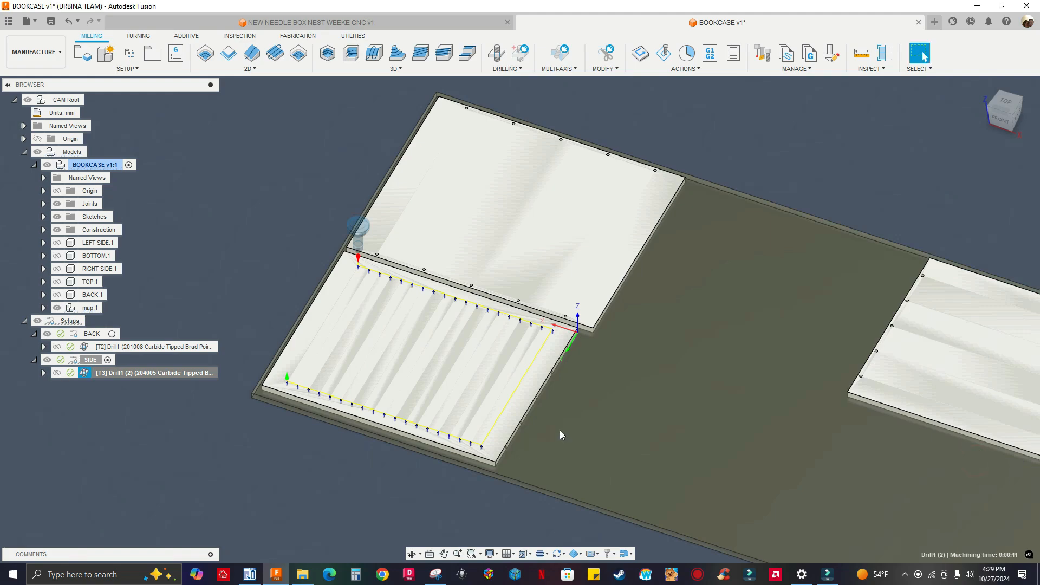
- Duplicate the 5 mm drilling operation within the SIDE setup
{"action": "middle_click_drag", "start_coordinate": [478, 490], "coordinate": [397, 452]}
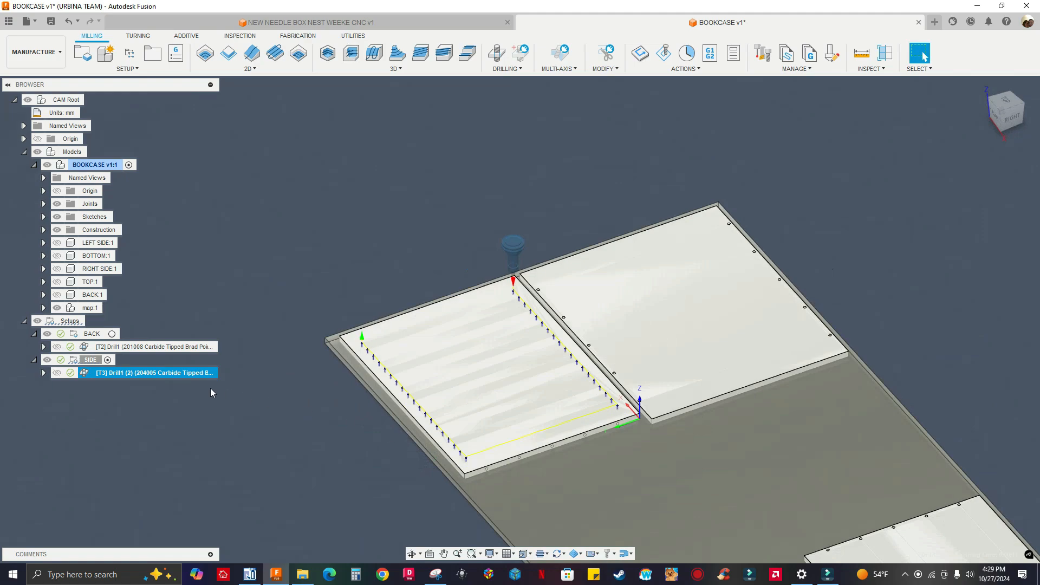
{"action": "left_click", "coordinate": [86, 362]}
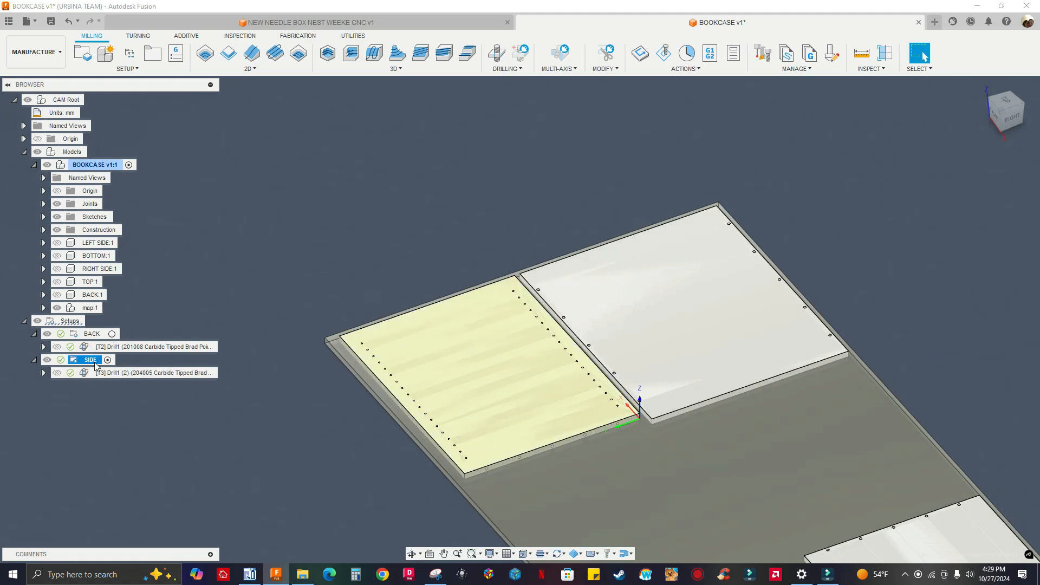
{"action": "left_click", "coordinate": [91, 374]}
{"action": "left_click", "coordinate": [207, 296]}
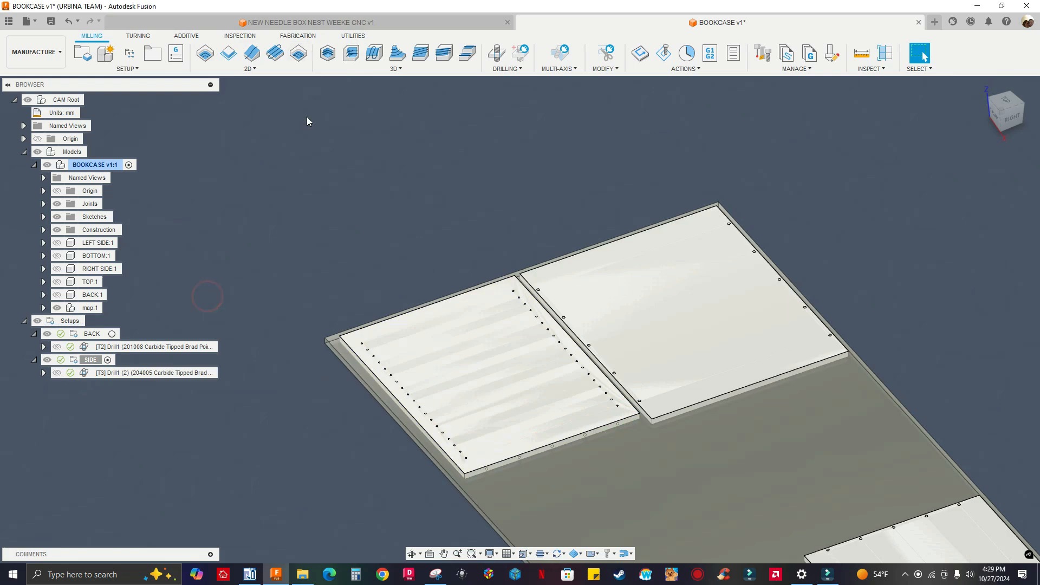
{"action": "left_click", "coordinate": [144, 373]}
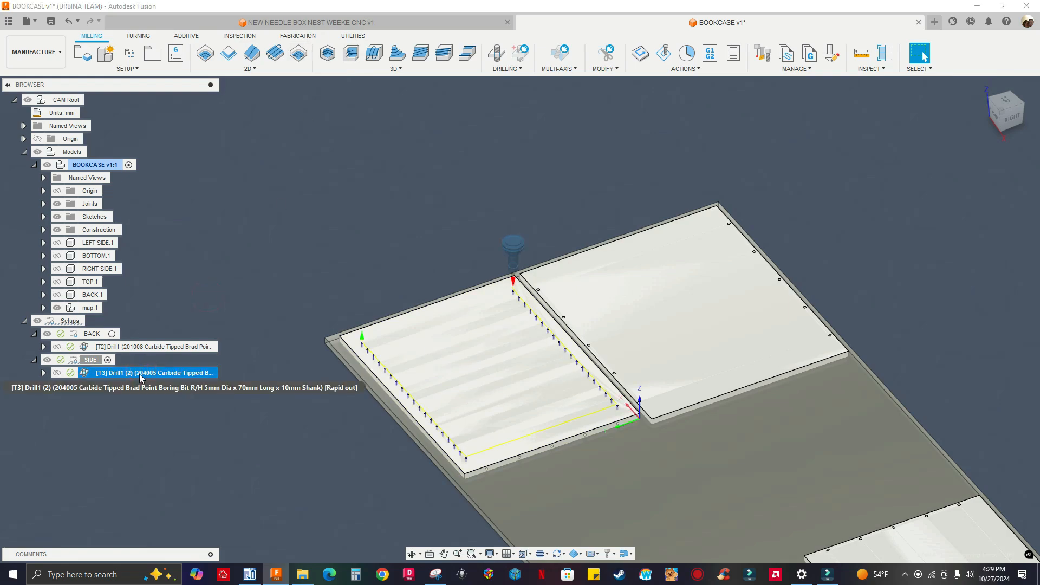
{"action": "right_click", "coordinate": [126, 374]}
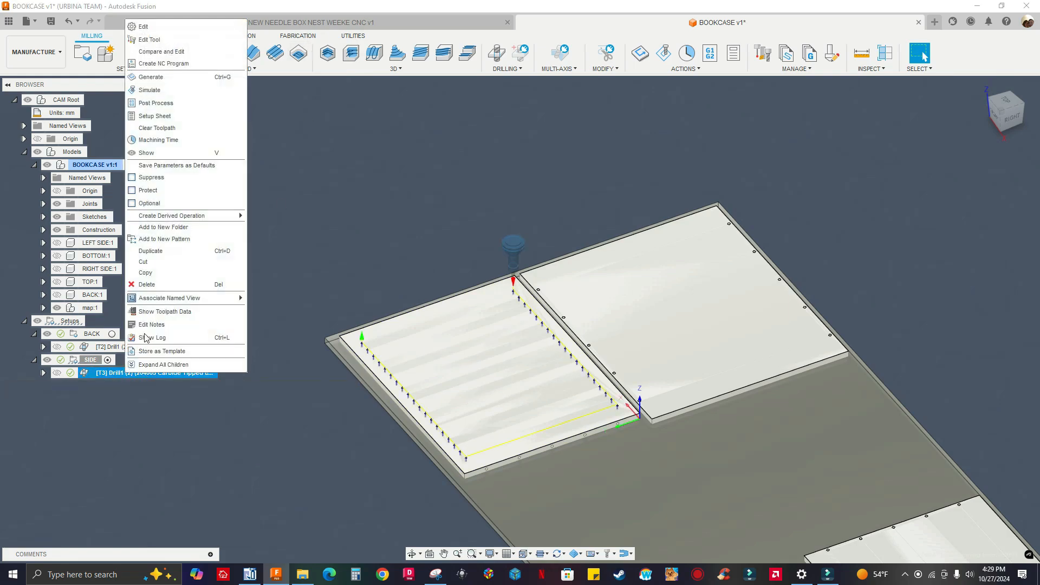
{"action": "left_click", "coordinate": [150, 252]}
{"action": "left_click", "coordinate": [138, 390]}
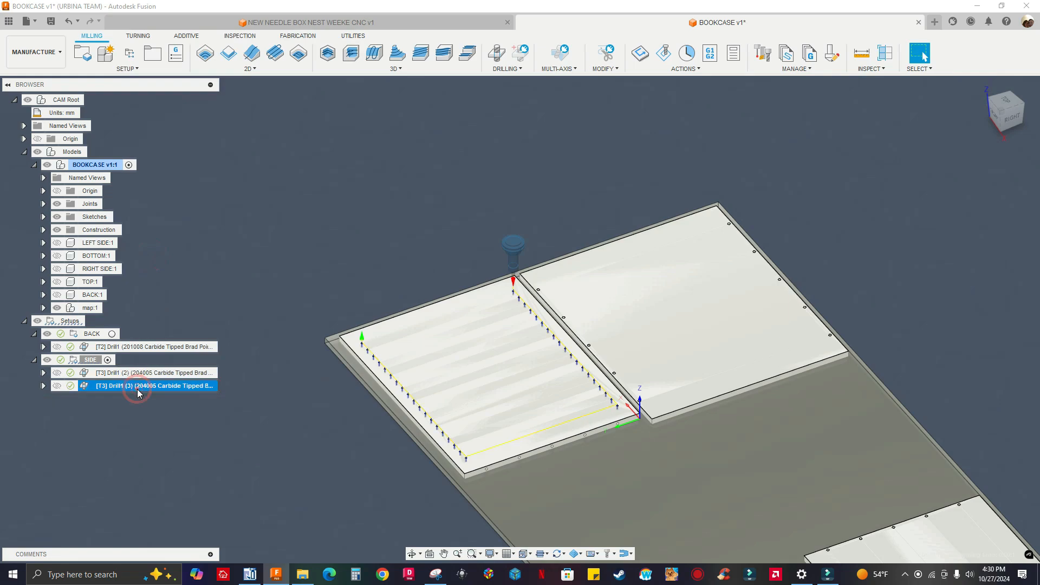
- Edit the duplicated operation and change its tool to number 1, the 8 mm 201008 drill with 40 mm flute length
{"action": "right_click", "coordinate": [138, 390]}
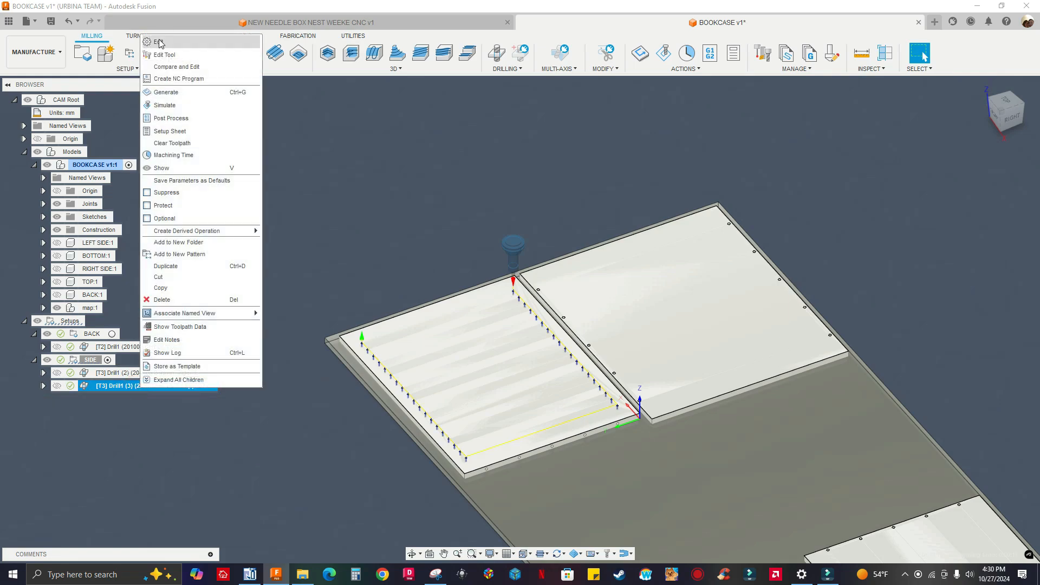
{"action": "left_click", "coordinate": [158, 40]}
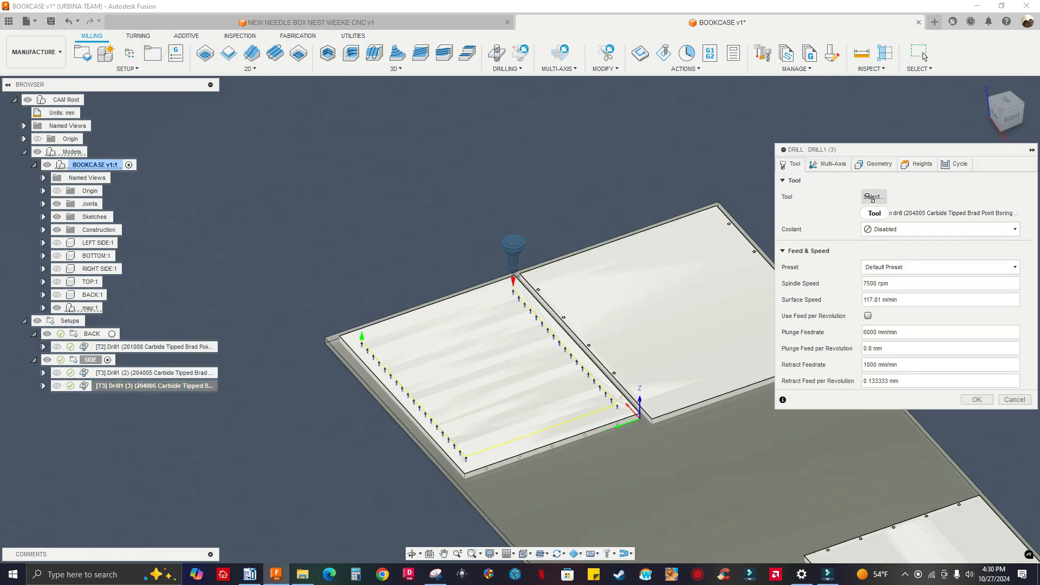
{"action": "left_click", "coordinate": [870, 198]}
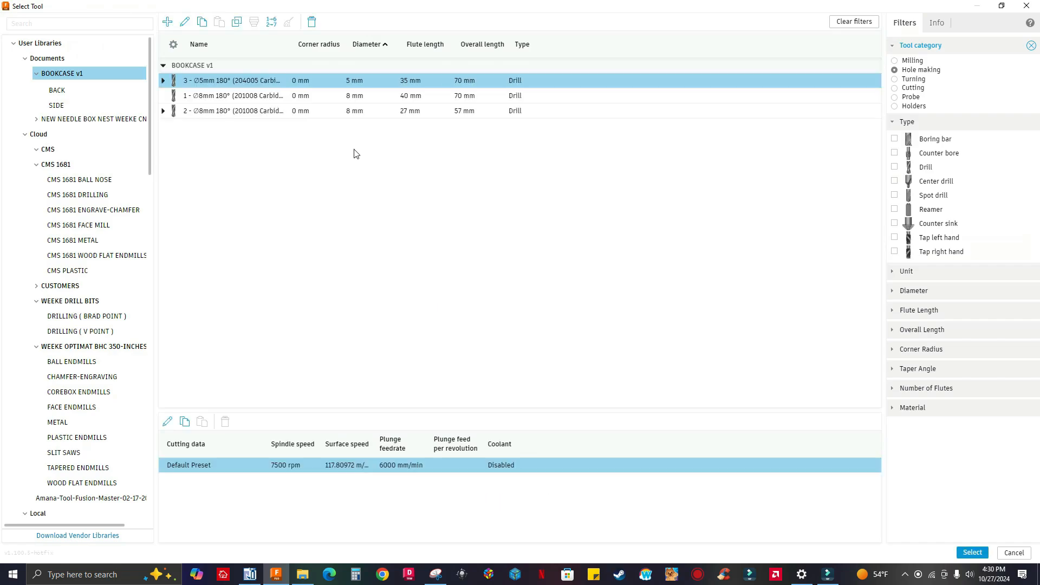
{"action": "left_click", "coordinate": [222, 96]}
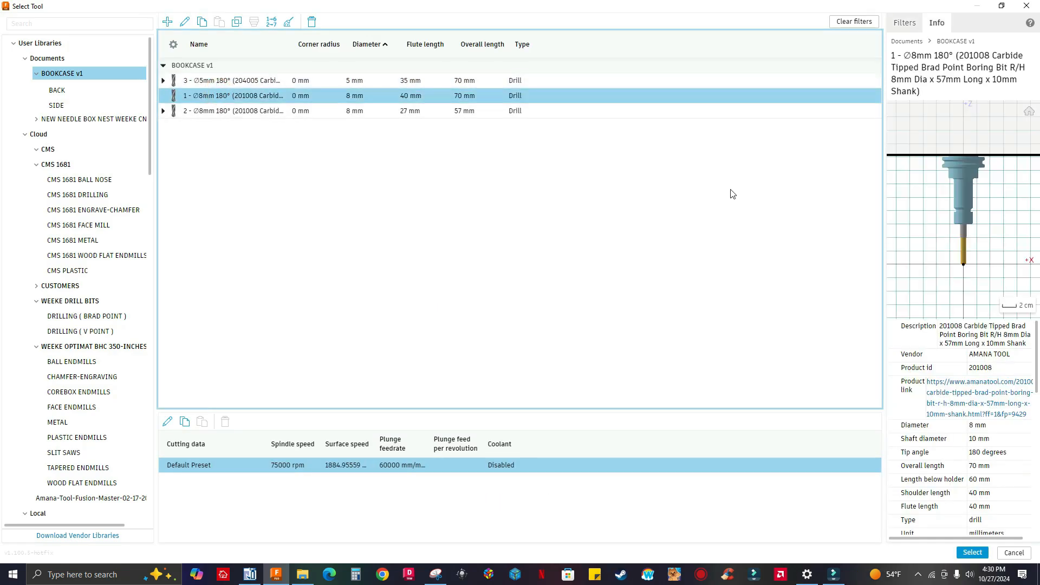
{"action": "left_click", "coordinate": [974, 553]}
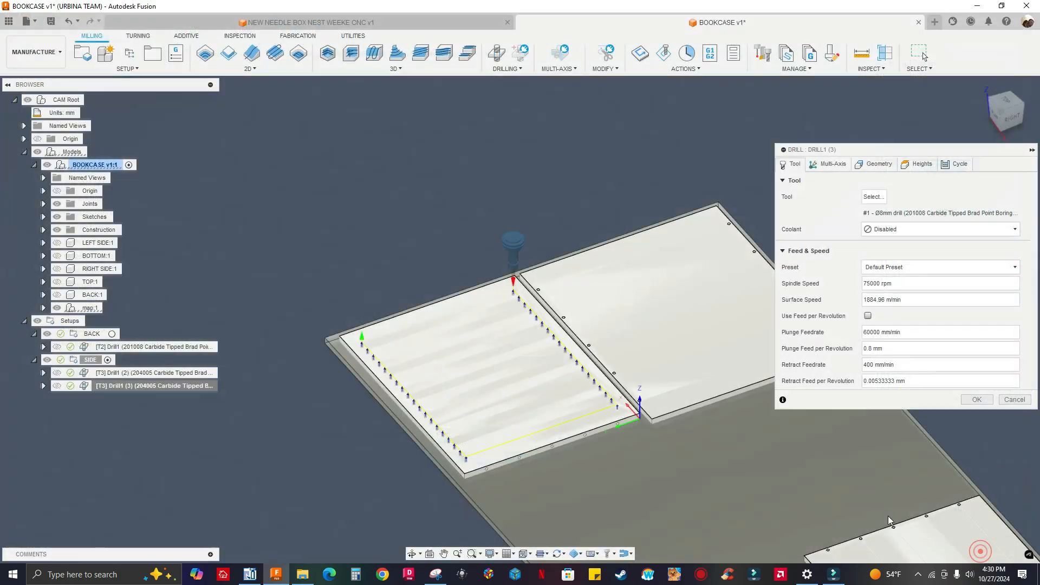
- Enable tool orientation for the duplicated operation and set its Z axis to the side panel's edge face containing the horizontal holes
{"action": "left_click", "coordinate": [891, 164]}
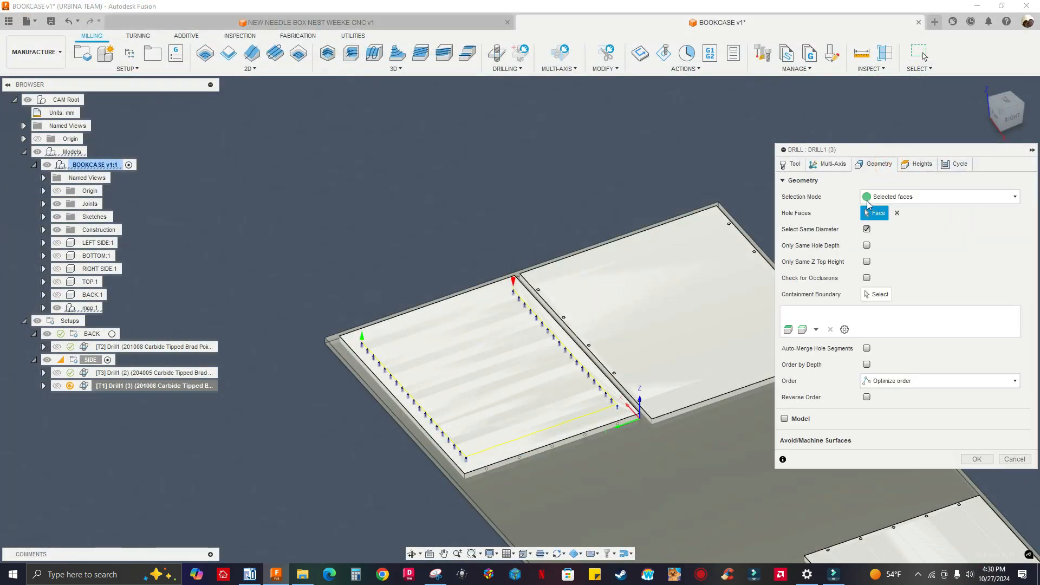
{"action": "left_click", "coordinate": [829, 165]}
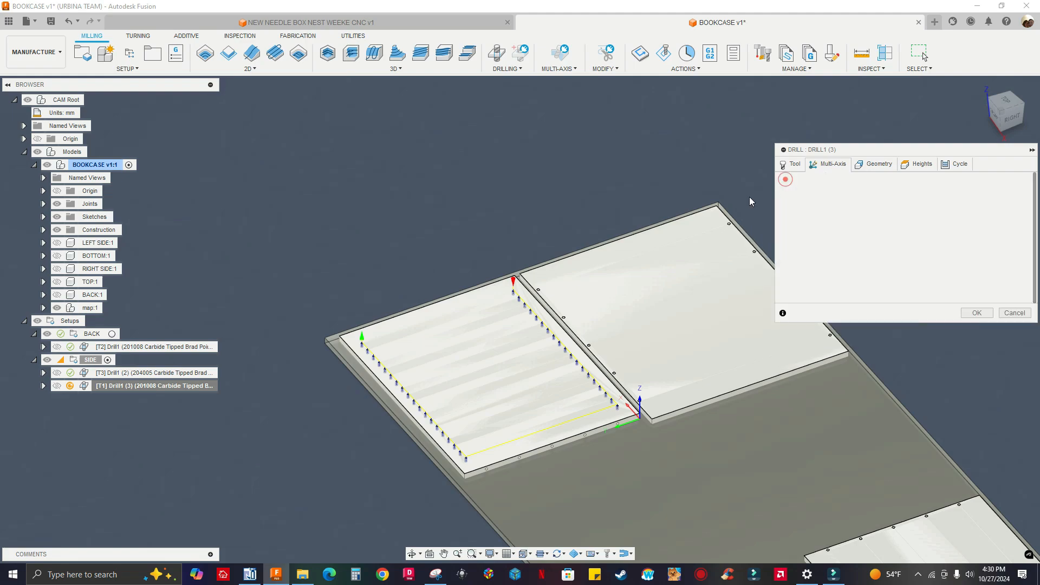
{"action": "left_click", "coordinate": [785, 181]}
{"action": "scroll", "coordinate": [535, 464], "scroll_direction": "up", "scroll_amount": 5}
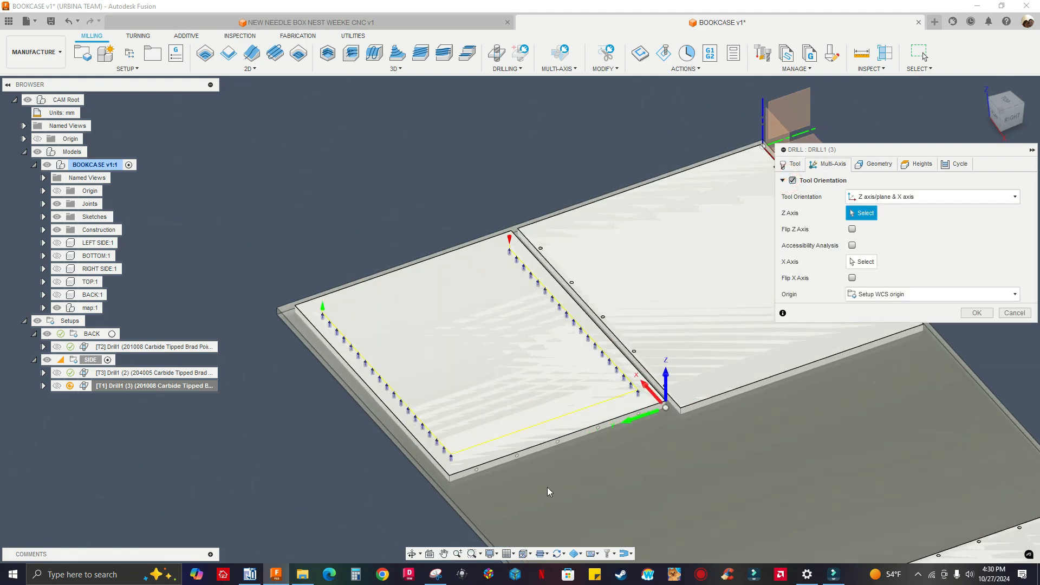
{"action": "scroll", "coordinate": [581, 467], "scroll_direction": "up", "scroll_amount": 6}
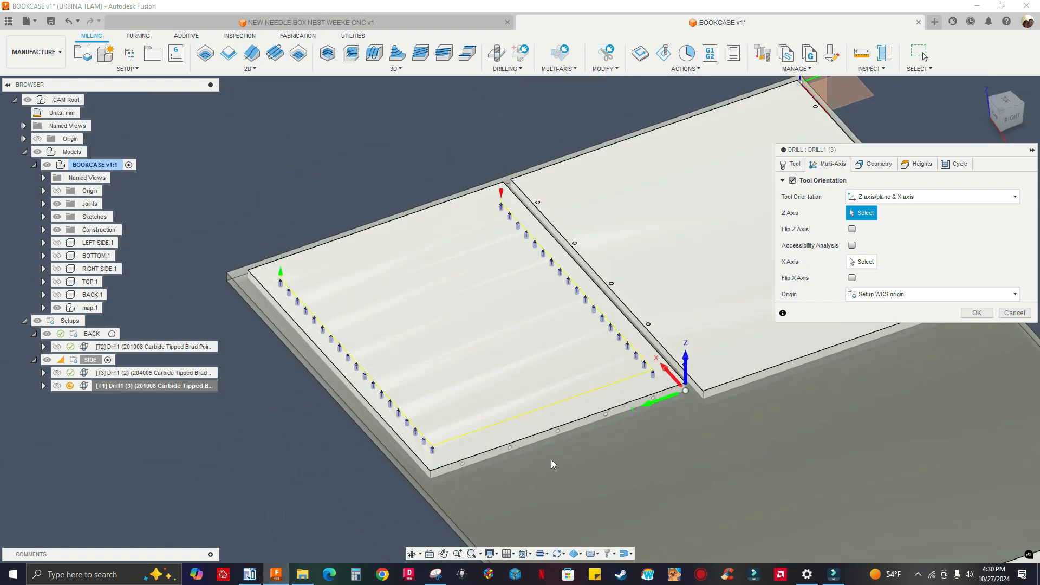
{"action": "scroll", "coordinate": [516, 376], "scroll_direction": "down", "scroll_amount": 3}
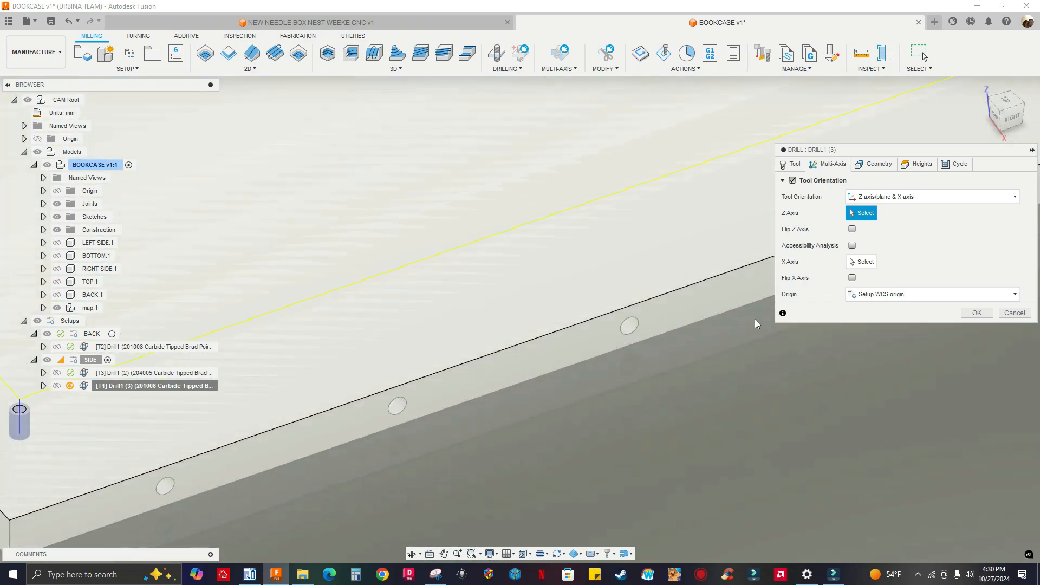
{"action": "left_click", "coordinate": [486, 386]}
{"action": "scroll", "coordinate": [286, 395], "scroll_direction": "down", "scroll_amount": 5}
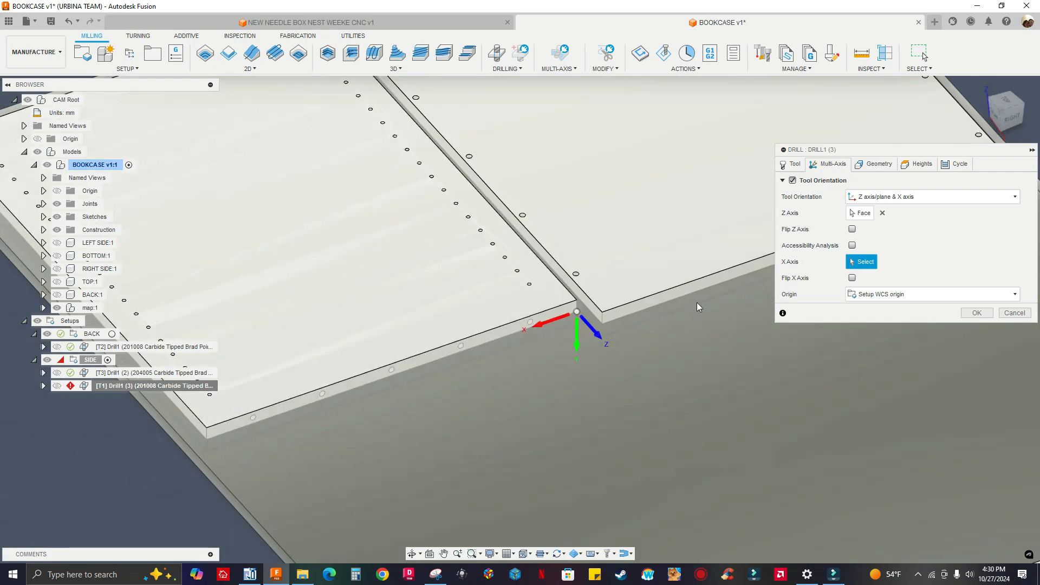
- Replace the operation's hole faces with an 8 mm horizontal hole in that panel edge, keeping same-diameter selection, and accept it
{"action": "left_click", "coordinate": [878, 163]}
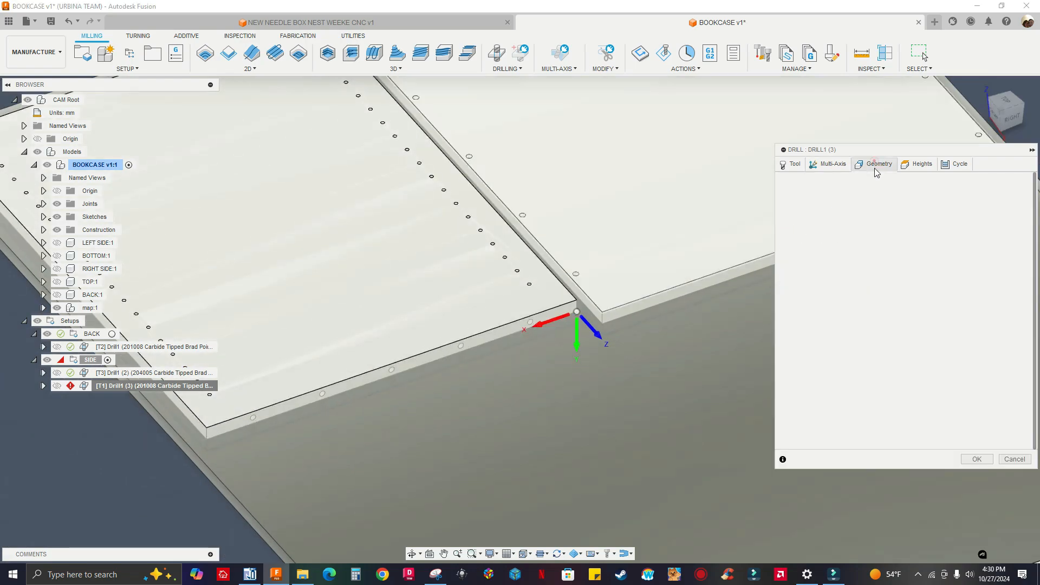
{"action": "scroll", "coordinate": [572, 338], "scroll_direction": "up", "scroll_amount": 6}
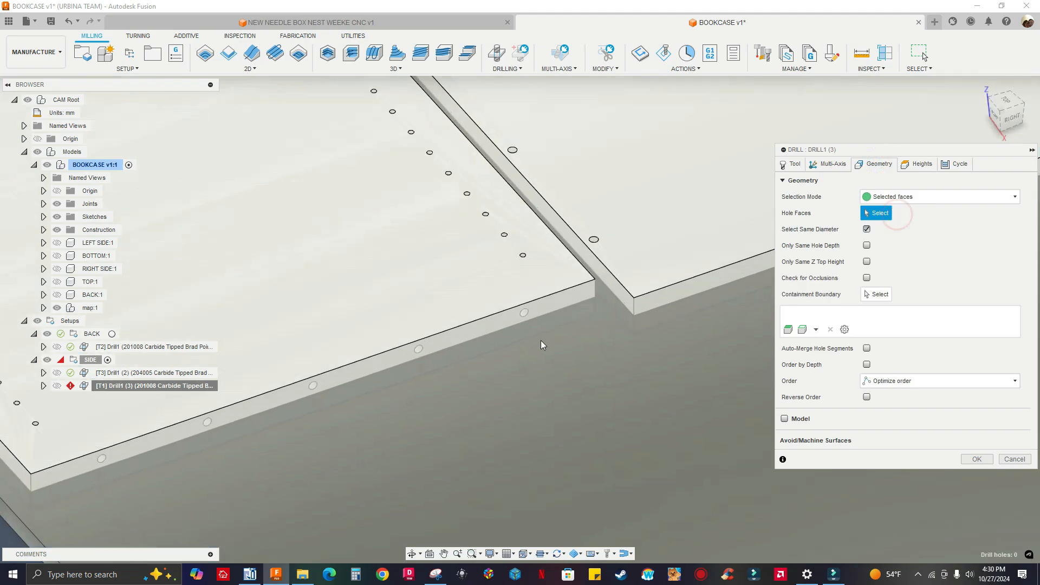
{"action": "left_click", "coordinate": [494, 265]}
{"action": "left_click", "coordinate": [495, 271]}
{"action": "scroll", "coordinate": [494, 266], "scroll_direction": "down", "scroll_amount": 6}
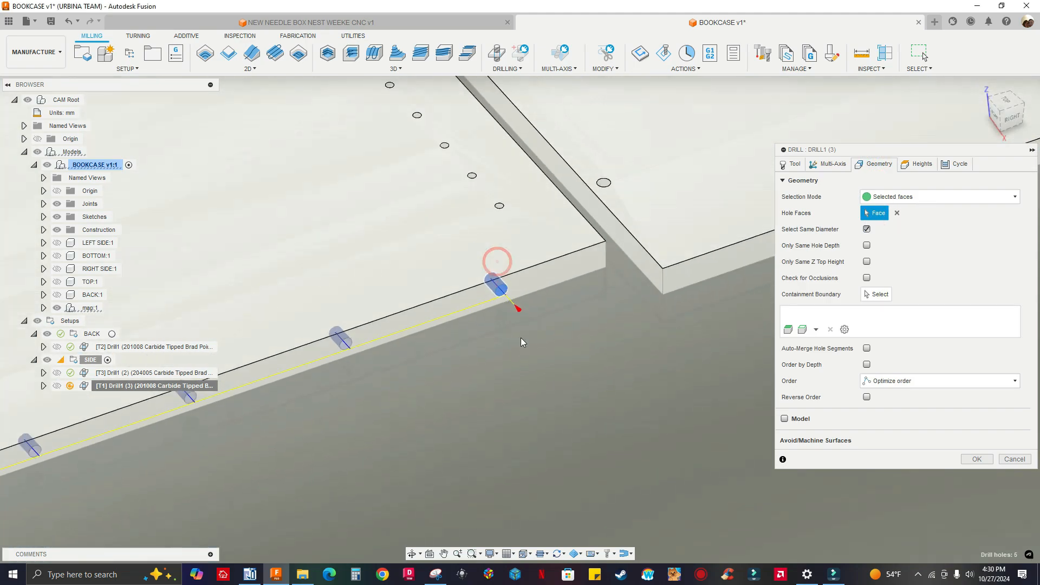
{"action": "left_click", "coordinate": [975, 460]}
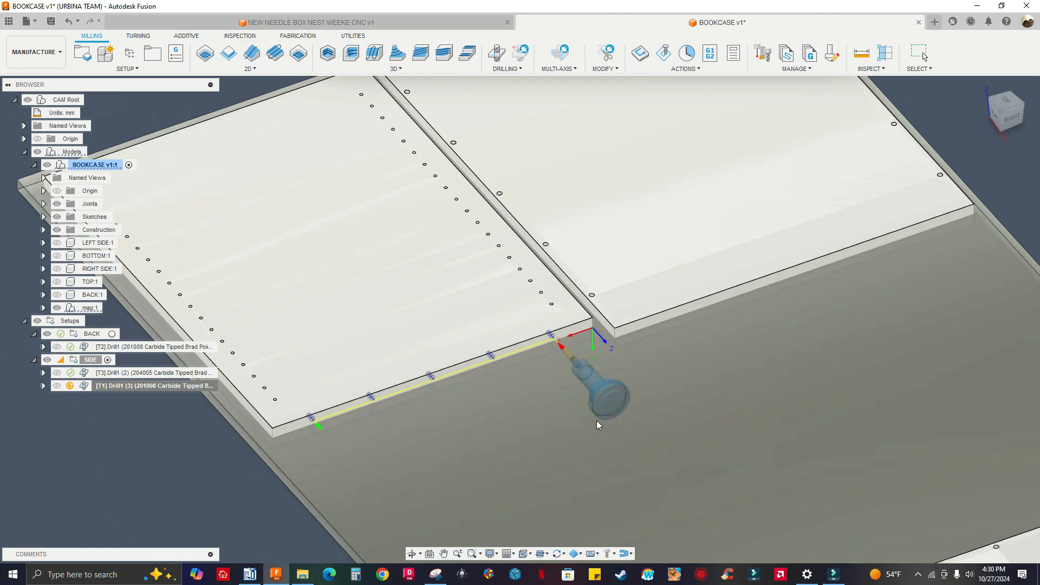
- Duplicate the horizontal 8 mm drilling operation in the SIDE setup
{"action": "left_click_drag", "start_coordinate": [489, 433], "coordinate": [541, 445]}
{"action": "middle_click_drag", "start_coordinate": [541, 445], "coordinate": [699, 451], "text": "shift"}
{"action": "middle_click_drag", "start_coordinate": [596, 452], "coordinate": [912, 318], "text": "shift"}
{"action": "scroll", "coordinate": [240, 471], "scroll_direction": "up", "scroll_amount": 1}
{"action": "scroll", "coordinate": [239, 469], "scroll_direction": "down", "scroll_amount": 4}
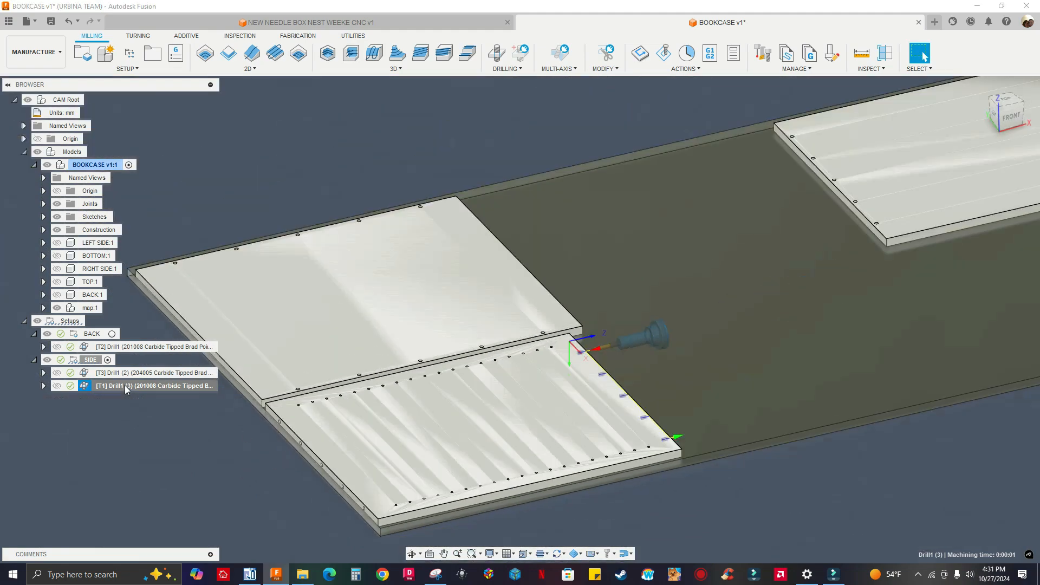
{"action": "right_click", "coordinate": [126, 392]}
{"action": "left_click", "coordinate": [154, 262]}
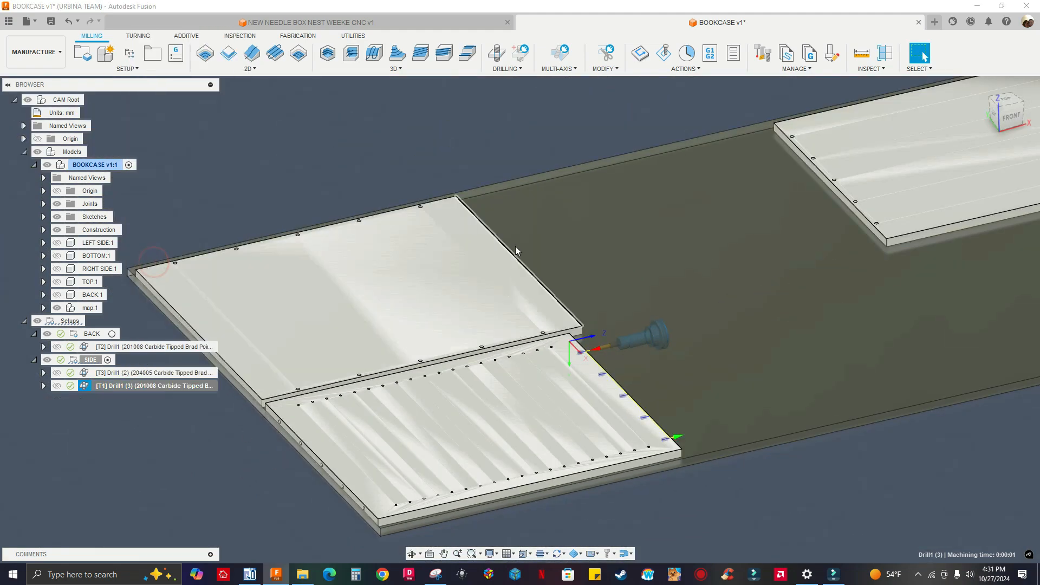
- Edit the duplicated operation and reset its tool orientation Z axis to the side panel's opposite edge face, which also contains horizontal holes
{"action": "right_click", "coordinate": [169, 400]}
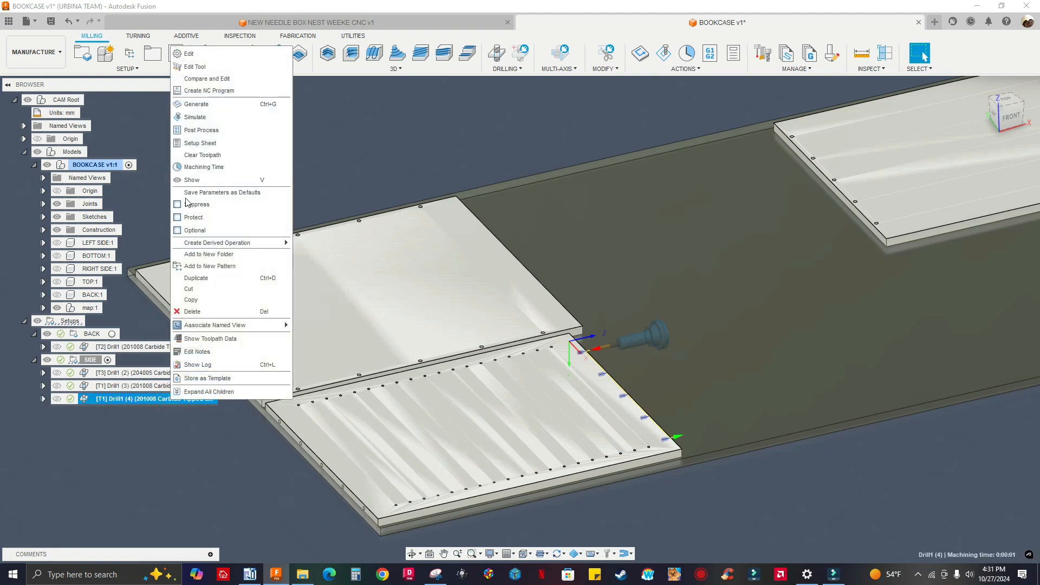
{"action": "left_click", "coordinate": [190, 54]}
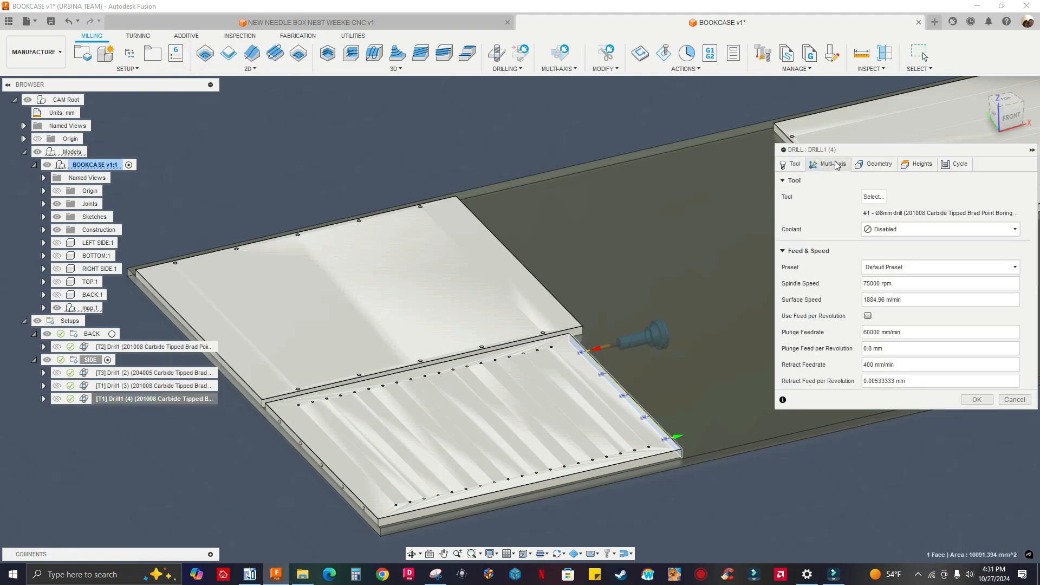
{"action": "left_click", "coordinate": [834, 163]}
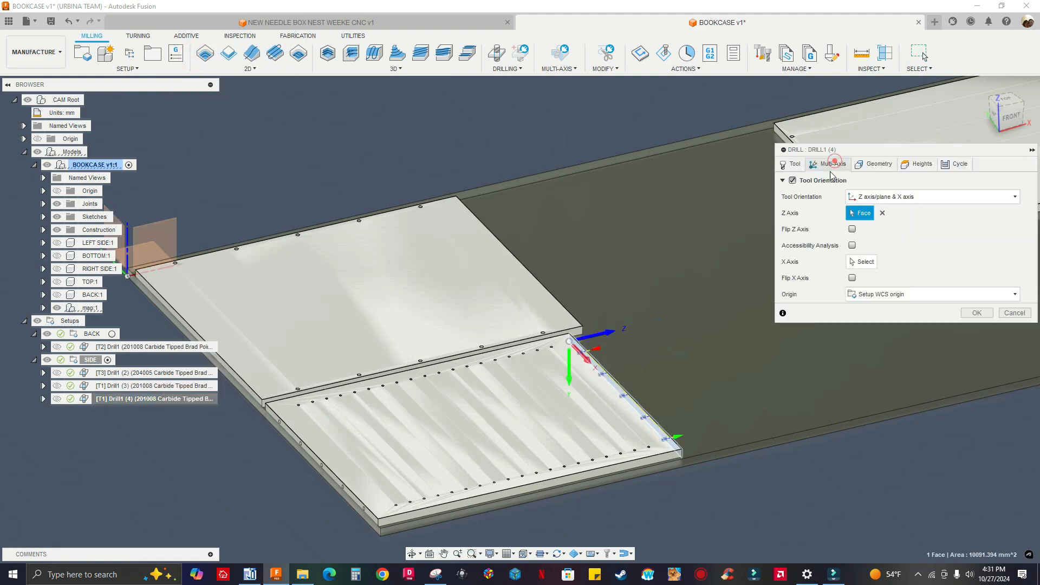
{"action": "left_click", "coordinate": [882, 213]}
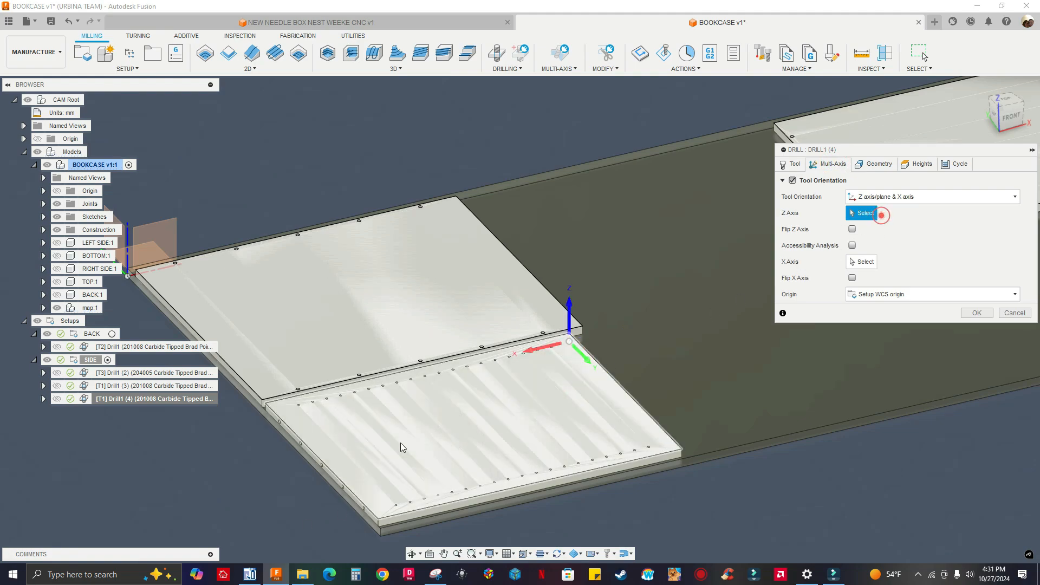
{"action": "scroll", "coordinate": [399, 440], "scroll_direction": "up", "scroll_amount": 10}
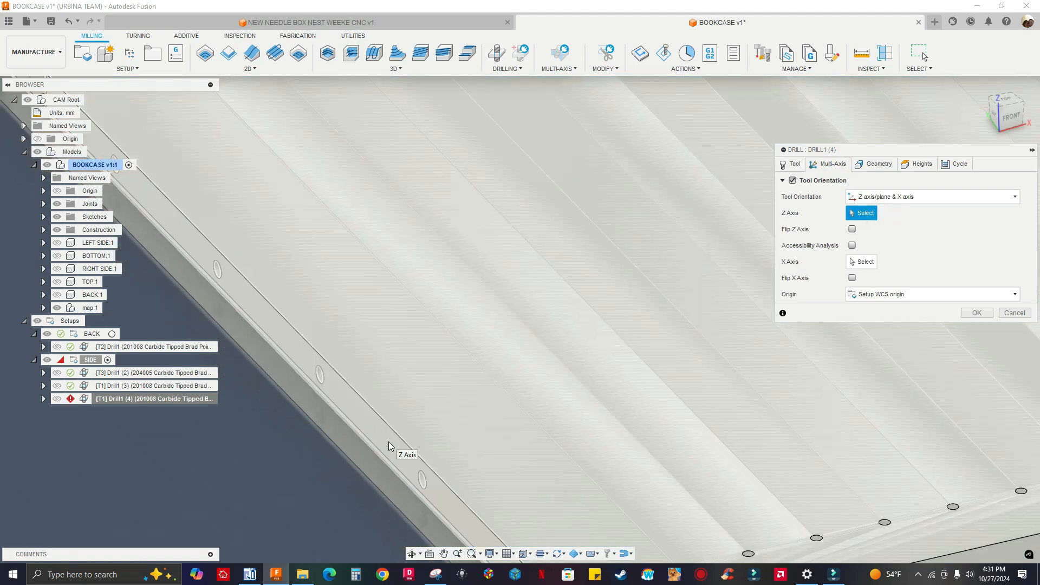
{"action": "left_click", "coordinate": [389, 447]}
{"action": "scroll", "coordinate": [390, 444], "scroll_direction": "down", "scroll_amount": 10}
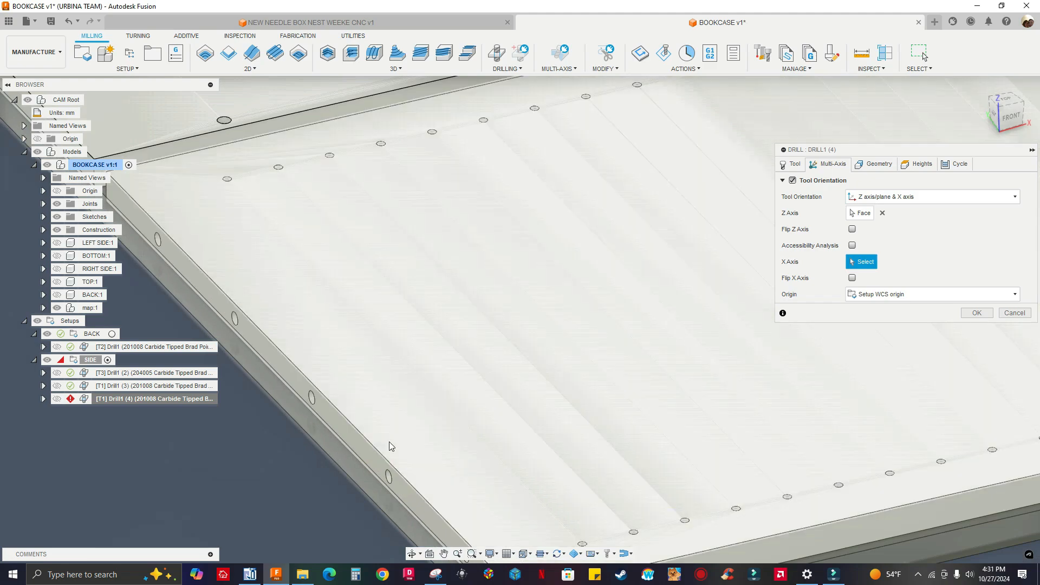
{"action": "scroll", "coordinate": [408, 438], "scroll_direction": "down", "scroll_amount": 3}
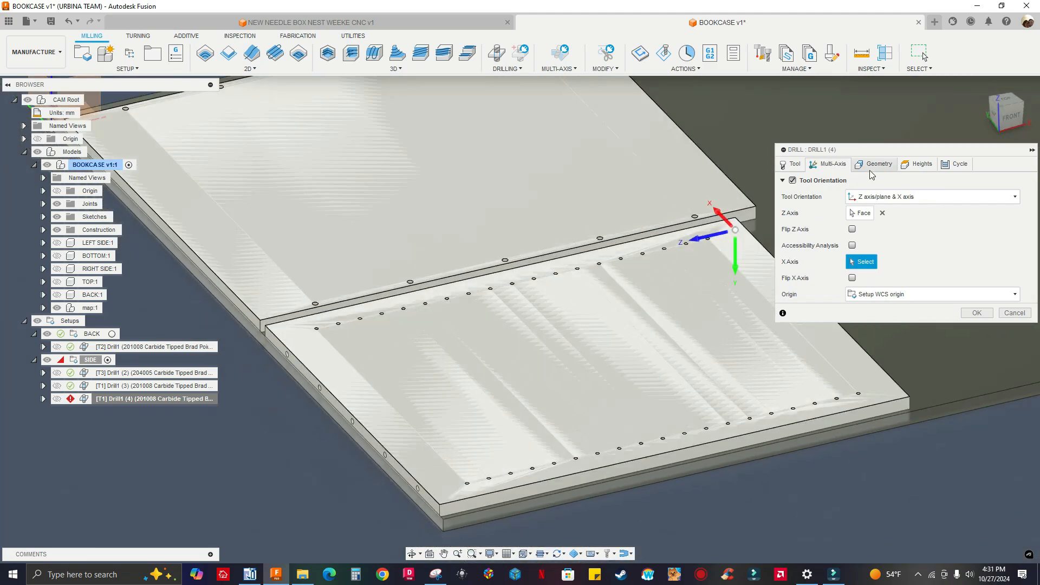
- Replace the operation's hole faces with a horizontal hole in that opposite edge, keeping same-diameter selection, and accept it
{"action": "left_click", "coordinate": [873, 166]}
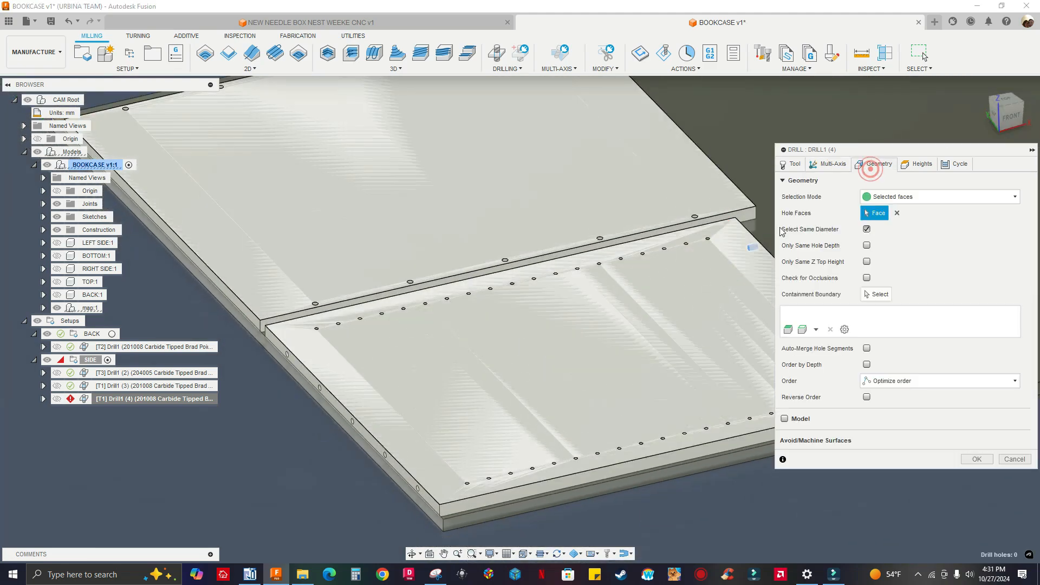
{"action": "left_click", "coordinate": [898, 214]}
{"action": "scroll", "coordinate": [435, 481], "scroll_direction": "up", "scroll_amount": 5}
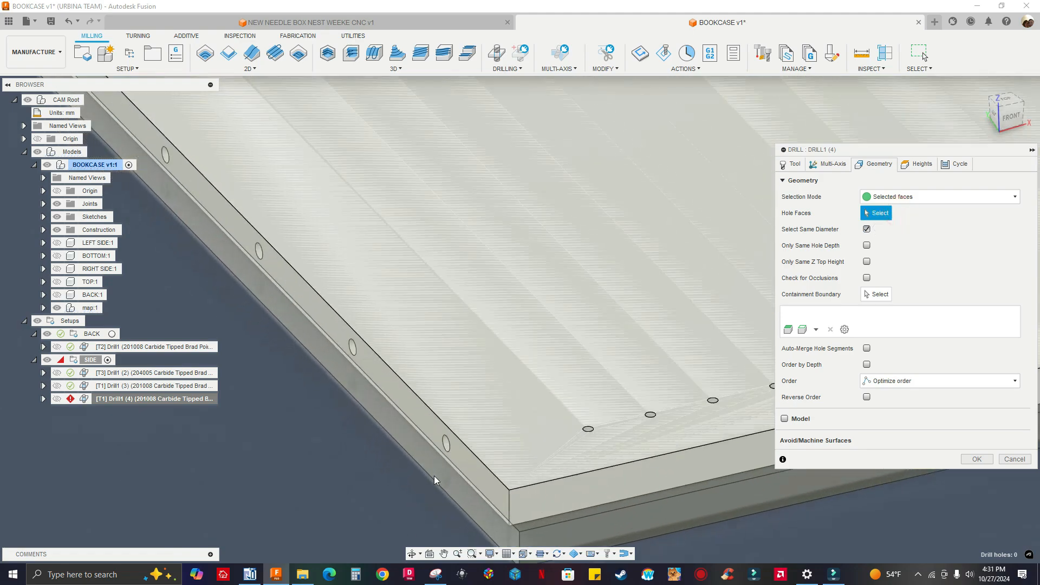
{"action": "left_click", "coordinate": [446, 443]}
{"action": "scroll", "coordinate": [373, 474], "scroll_direction": "down", "scroll_amount": 5}
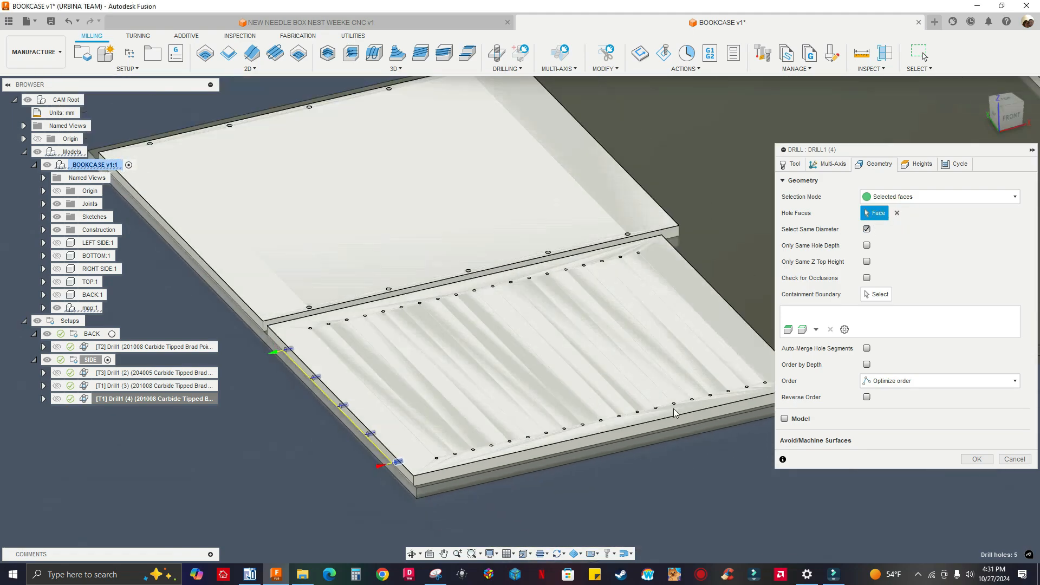
{"action": "left_click", "coordinate": [976, 460]}
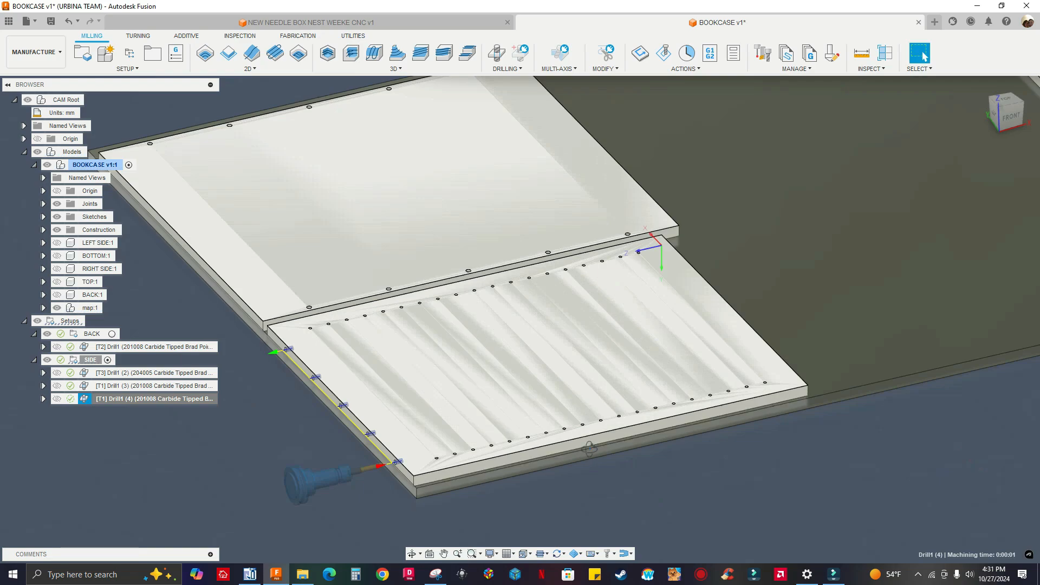
- Duplicate the opposite-edge drilling operation for the side panel's remaining row of horizontal holes
{"action": "scroll", "coordinate": [589, 450], "scroll_direction": "up", "scroll_amount": 5}
{"action": "mouse_move", "coordinate": [536, 463]}
{"action": "middle_mouse_down"}
{"action": "mouse_move", "coordinate": [321, 460]}
{"action": "mouse_move", "coordinate": [399, 446]}
{"action": "mouse_move", "coordinate": [504, 455]}
{"action": "mouse_move", "coordinate": [487, 478]}
{"action": "mouse_move", "coordinate": [609, 451]}
{"action": "middle_mouse_up"}
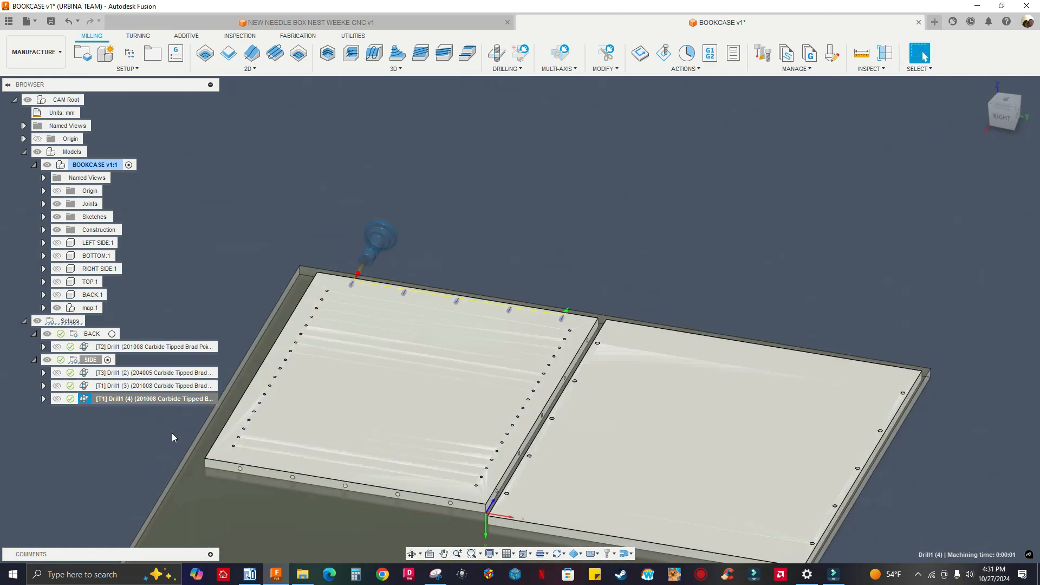
{"action": "right_click", "coordinate": [138, 402]}
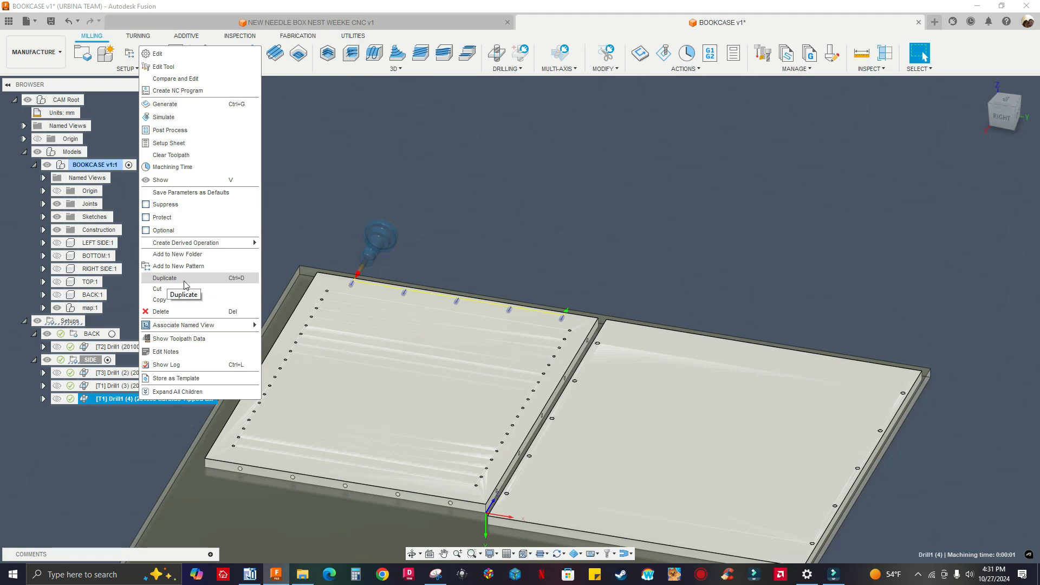
{"action": "left_click", "coordinate": [216, 279]}
- Edit the newest drilling copy and reset its Z axis to the side panel's long edge face next to the neighbouring panel
{"action": "left_click", "coordinate": [146, 412]}
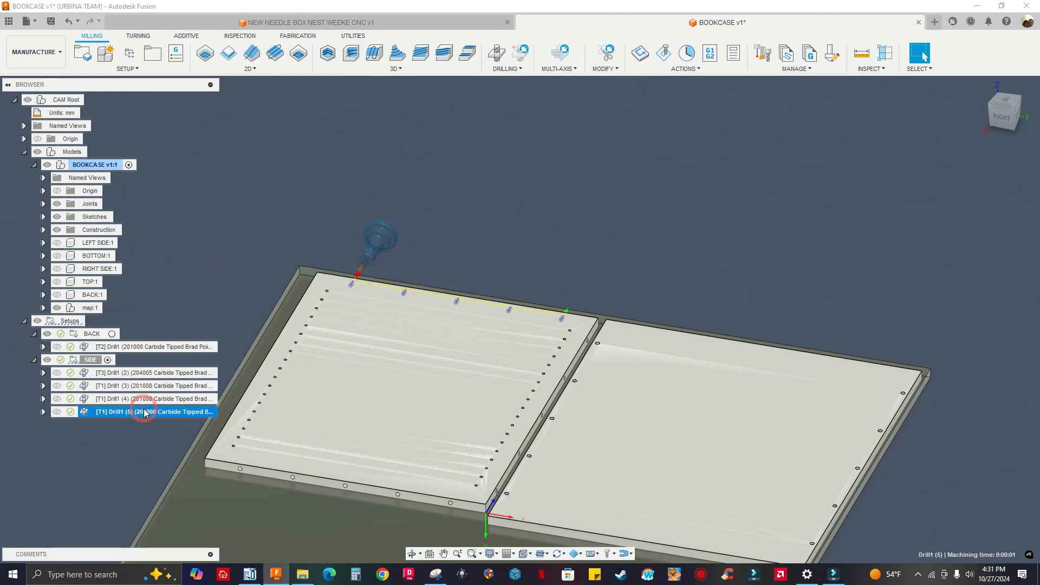
{"action": "right_click", "coordinate": [145, 413]}
{"action": "left_click", "coordinate": [184, 84]}
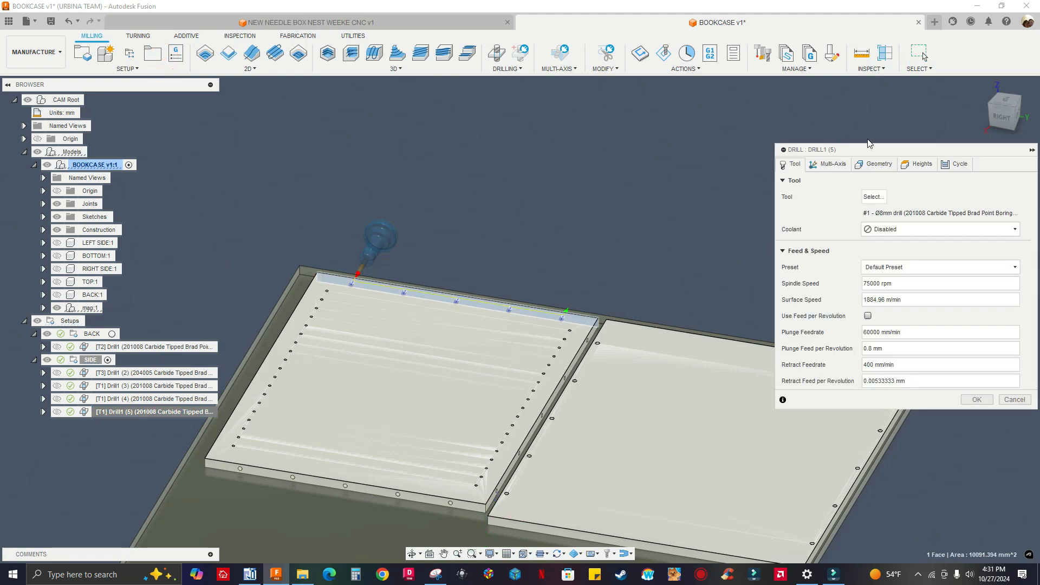
{"action": "left_click", "coordinate": [871, 162]}
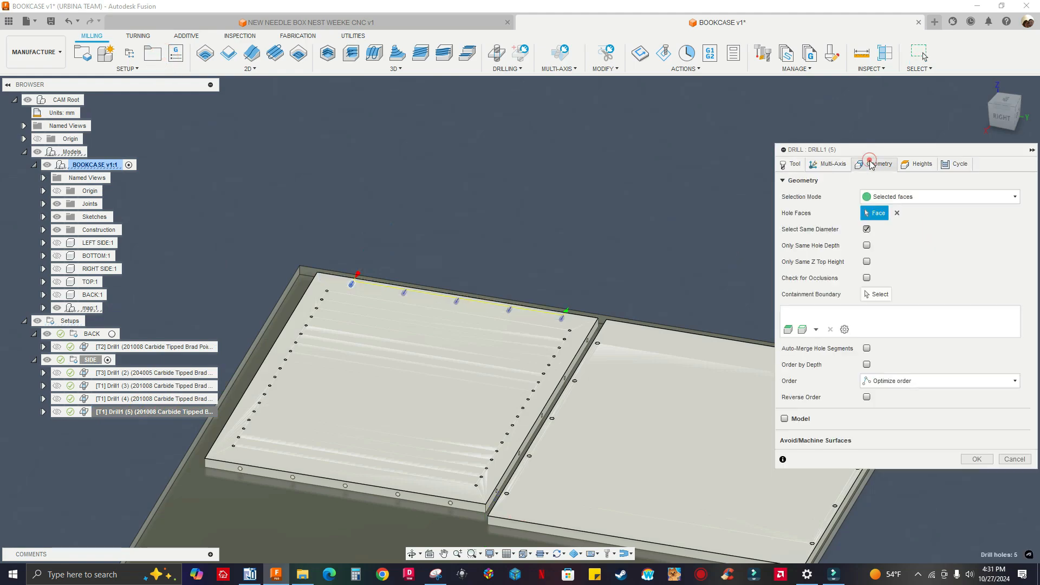
{"action": "left_click", "coordinate": [834, 164]}
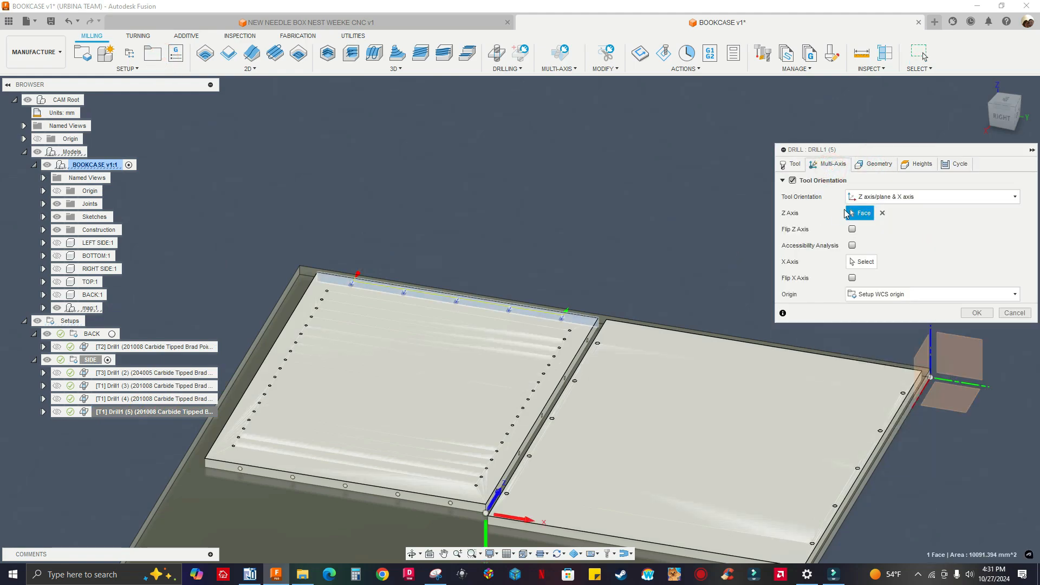
{"action": "left_click", "coordinate": [883, 214]}
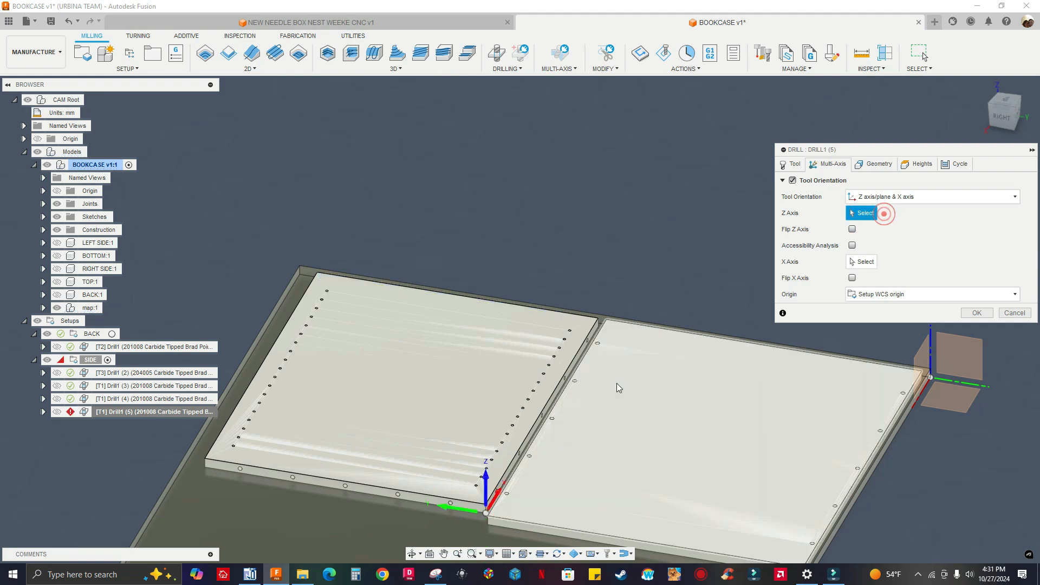
{"action": "scroll", "coordinate": [475, 523], "scroll_direction": "up", "scroll_amount": 5}
{"action": "scroll", "coordinate": [476, 523], "scroll_direction": "up", "scroll_amount": 3}
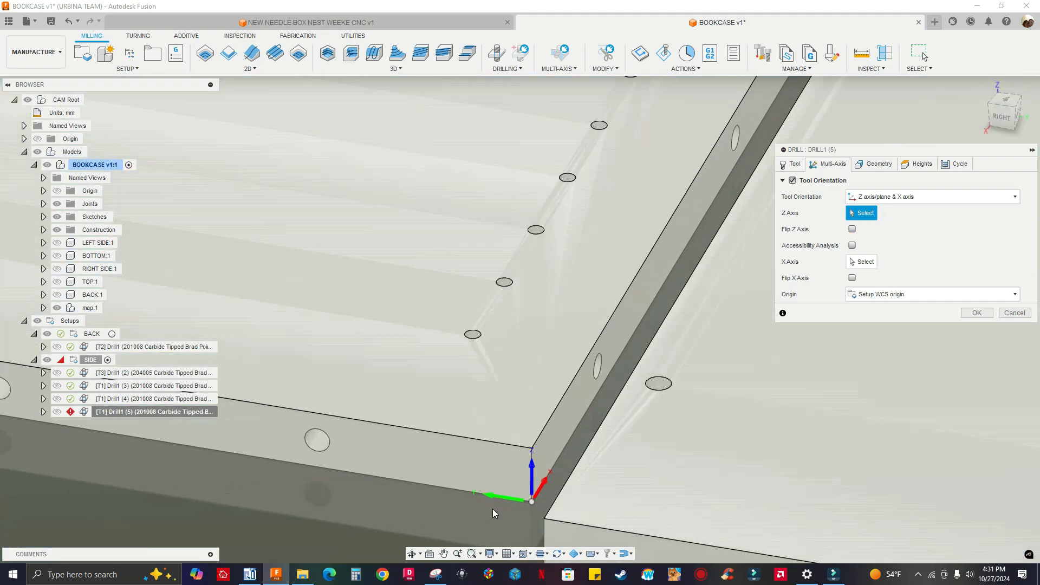
{"action": "left_click", "coordinate": [574, 420]}
{"action": "scroll", "coordinate": [450, 413], "scroll_direction": "down", "scroll_amount": 3}
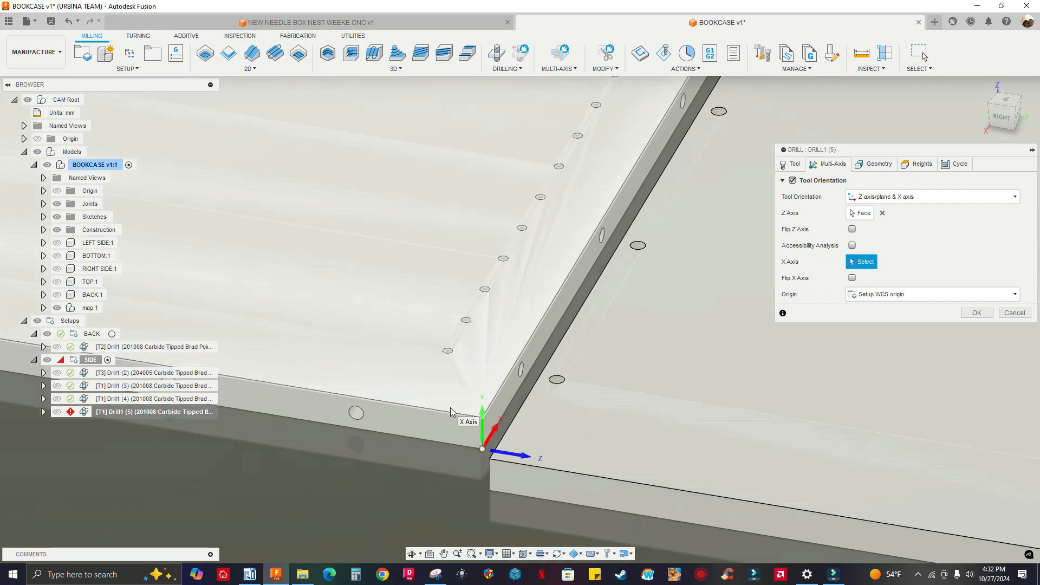
- Replace the hole faces with a horizontal hole in the edge next to the neighbouring panel, keeping same-diameter selection, and accept the operation
{"action": "left_click", "coordinate": [870, 164]}
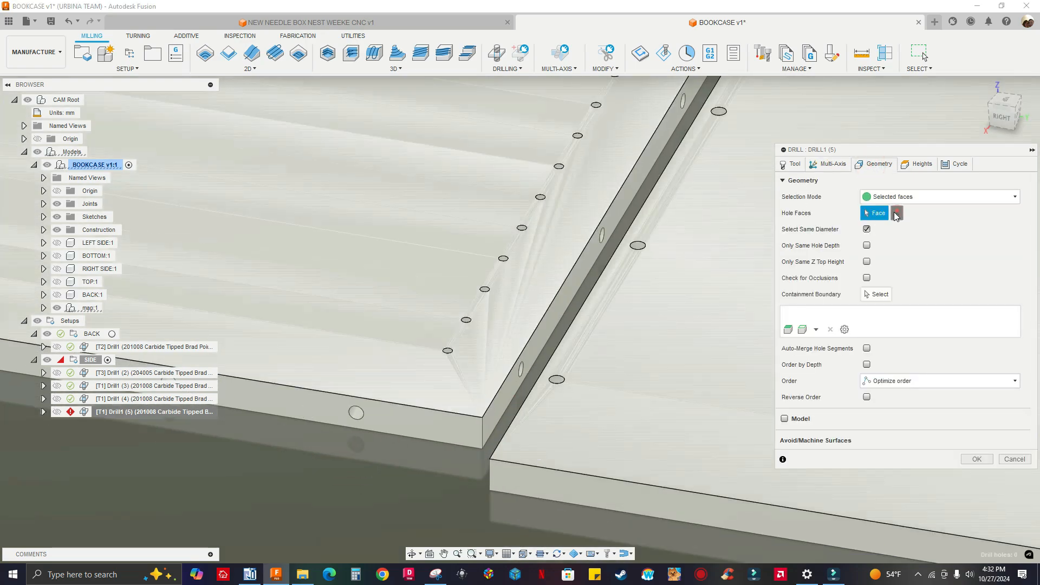
{"action": "scroll", "coordinate": [513, 370], "scroll_direction": "up", "scroll_amount": 3}
{"action": "left_click", "coordinate": [531, 366]}
{"action": "scroll", "coordinate": [241, 328], "scroll_direction": "down", "scroll_amount": 3}
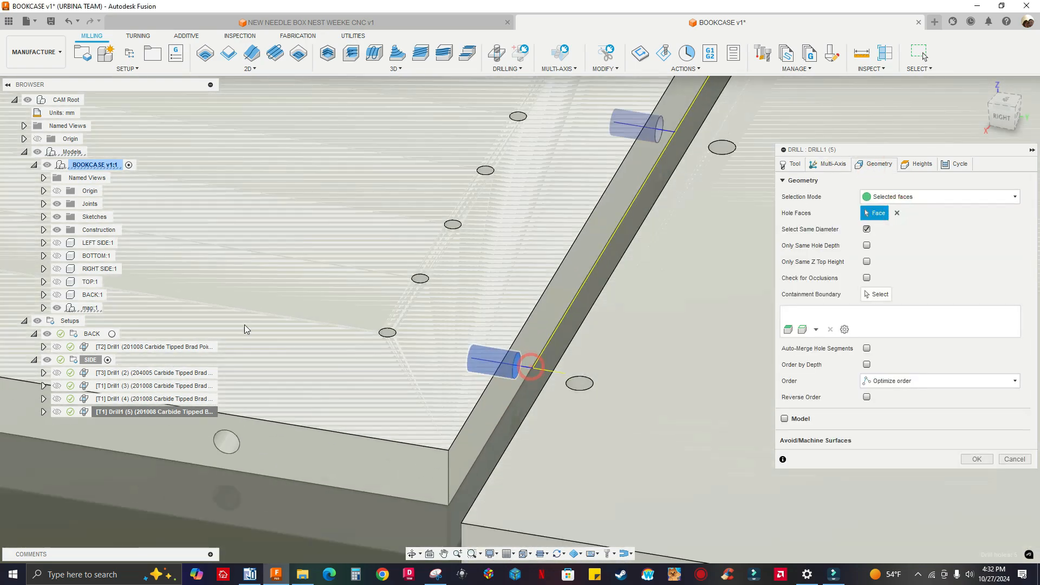
{"action": "scroll", "coordinate": [317, 330], "scroll_direction": "down", "scroll_amount": 3}
{"action": "left_click", "coordinate": [985, 459]}
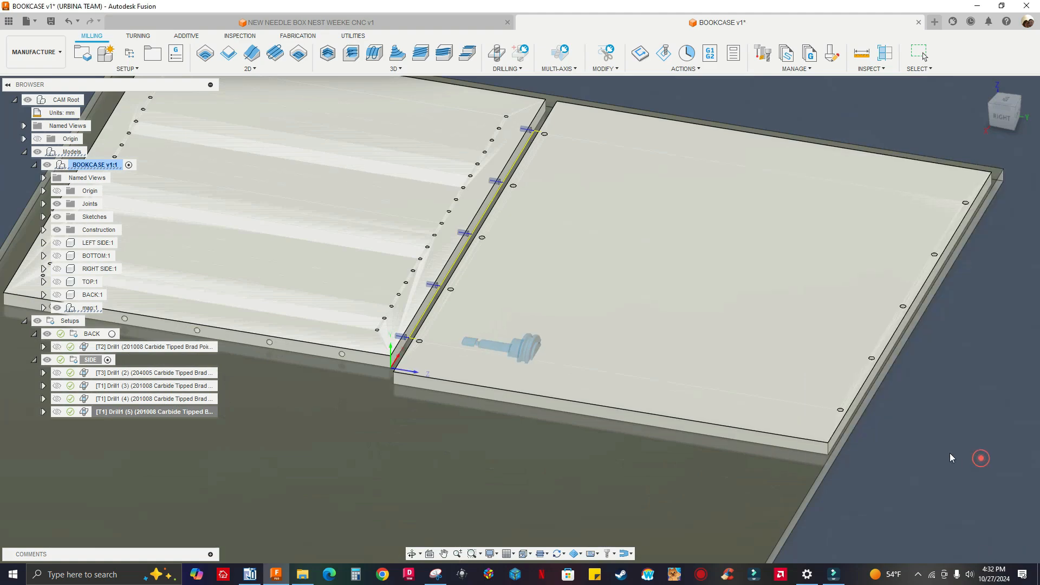
- Simulate all SIDE setup toolpaths, inspect the drilled holes on the panel's face and edges, and exit the simulation
{"action": "scroll", "coordinate": [457, 339], "scroll_direction": "down", "scroll_amount": 4}
{"action": "middle_click_drag", "start_coordinate": [464, 391], "coordinate": [478, 401], "text": "shift"}
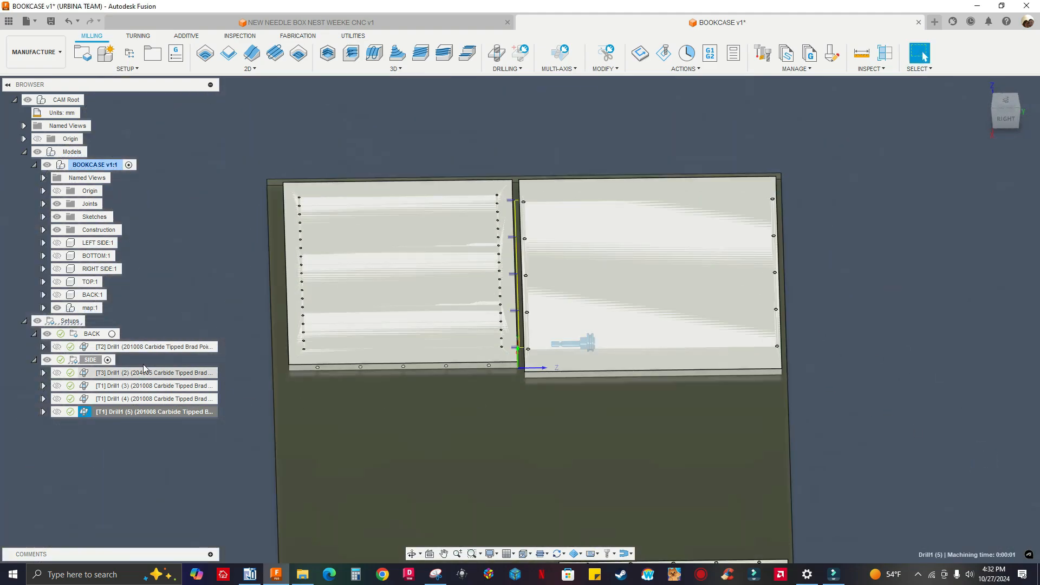
{"action": "right_click", "coordinate": [90, 360]}
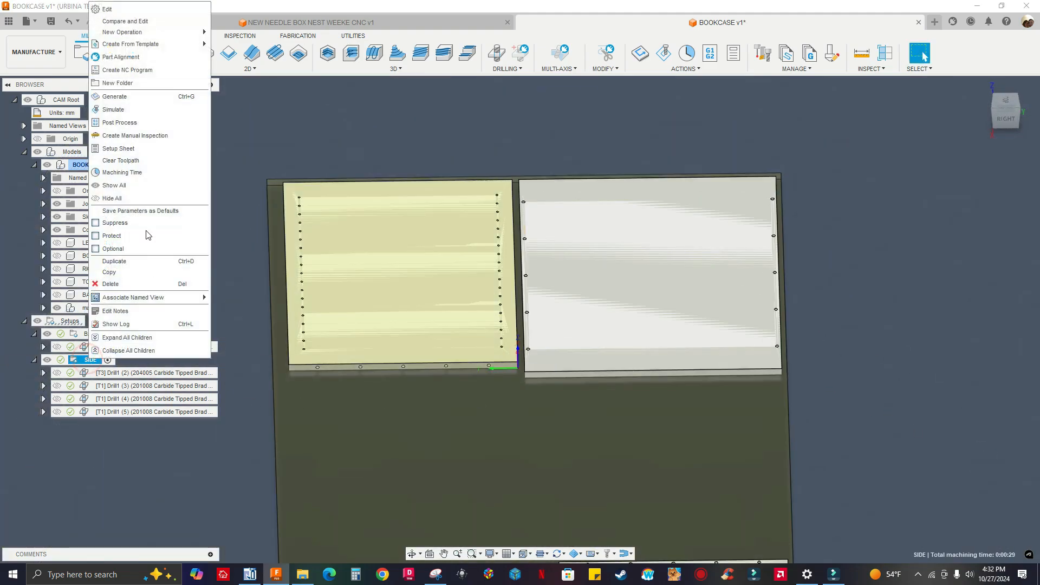
{"action": "left_click", "coordinate": [121, 110]}
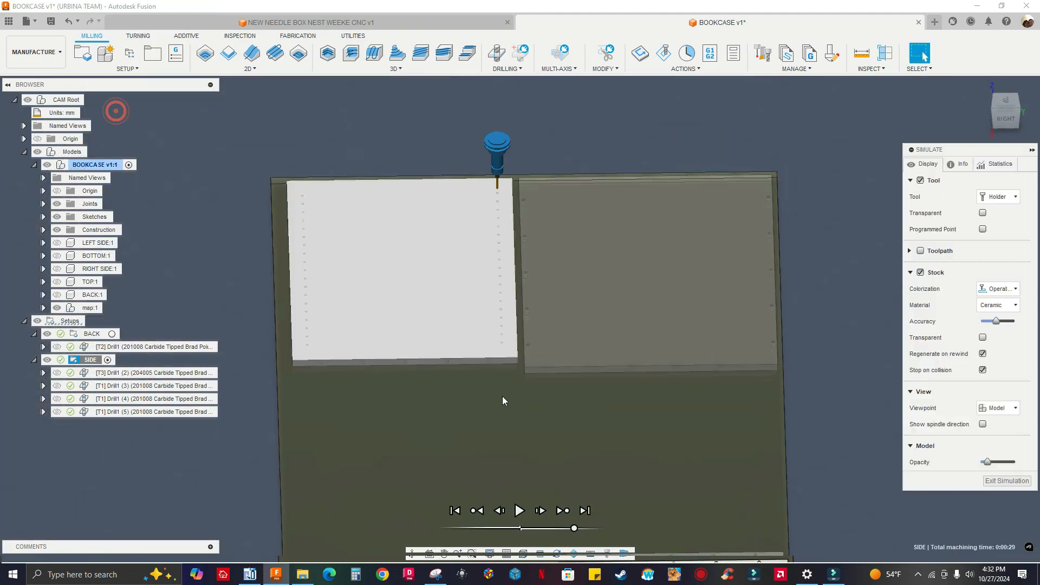
{"action": "left_click", "coordinate": [518, 511]}
{"action": "middle_click_drag", "start_coordinate": [523, 496], "coordinate": [499, 430], "text": "shift"}
{"action": "scroll", "coordinate": [455, 203], "scroll_direction": "up", "scroll_amount": 6}
{"action": "scroll", "coordinate": [429, 239], "scroll_direction": "up", "scroll_amount": 4}
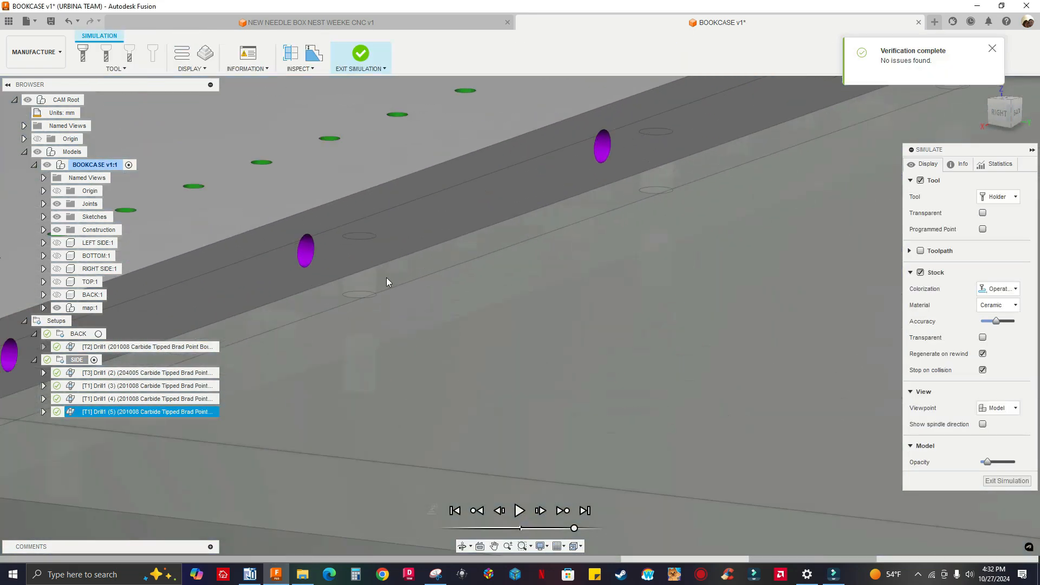
{"action": "middle_click_drag", "start_coordinate": [386, 277], "coordinate": [380, 291], "text": "shift"}
{"action": "scroll", "coordinate": [402, 265], "scroll_direction": "down", "scroll_amount": 8}
{"action": "scroll", "coordinate": [618, 307], "scroll_direction": "down", "scroll_amount": 3}
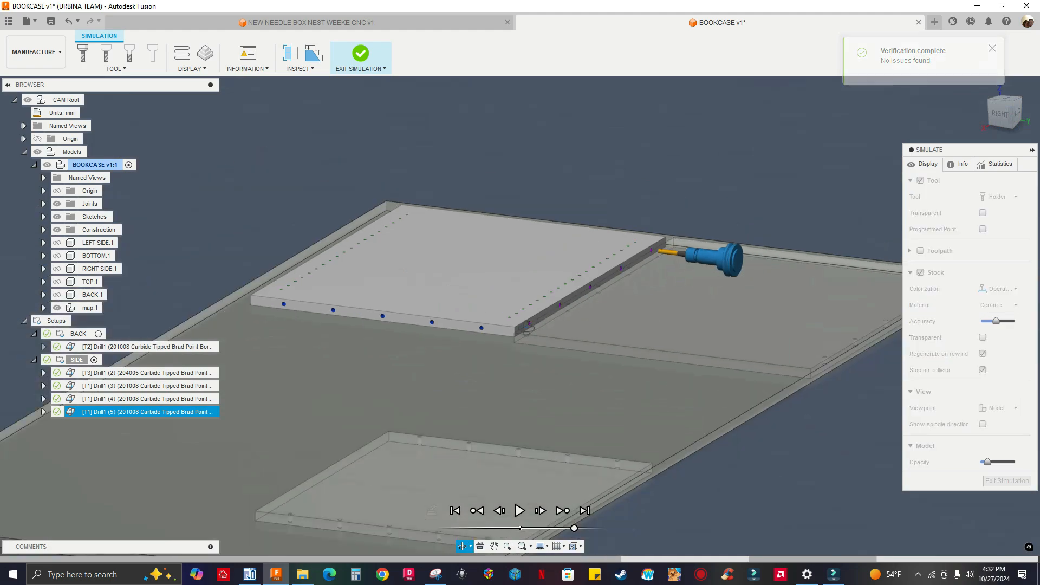
{"action": "middle_click_drag", "start_coordinate": [619, 306], "coordinate": [369, 304], "text": "shift"}
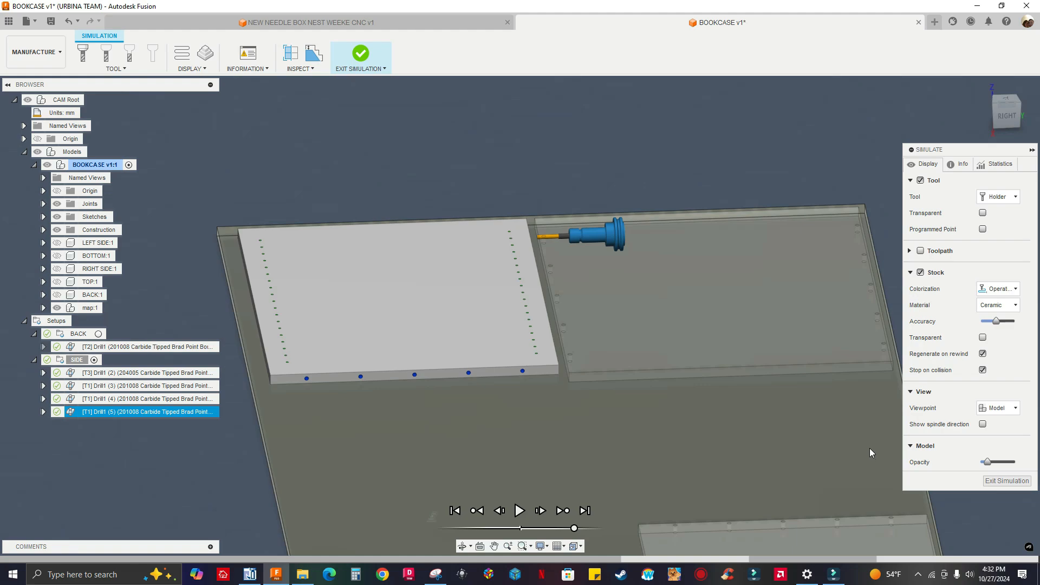
{"action": "key", "text": "Escape"}
- Duplicate the SIDE setup and rename the copy TOP-BOTTOM
{"action": "middle_click_drag", "start_coordinate": [673, 395], "coordinate": [817, 411], "text": "shift"}
{"action": "scroll", "coordinate": [818, 416], "scroll_direction": "down", "scroll_amount": 5}
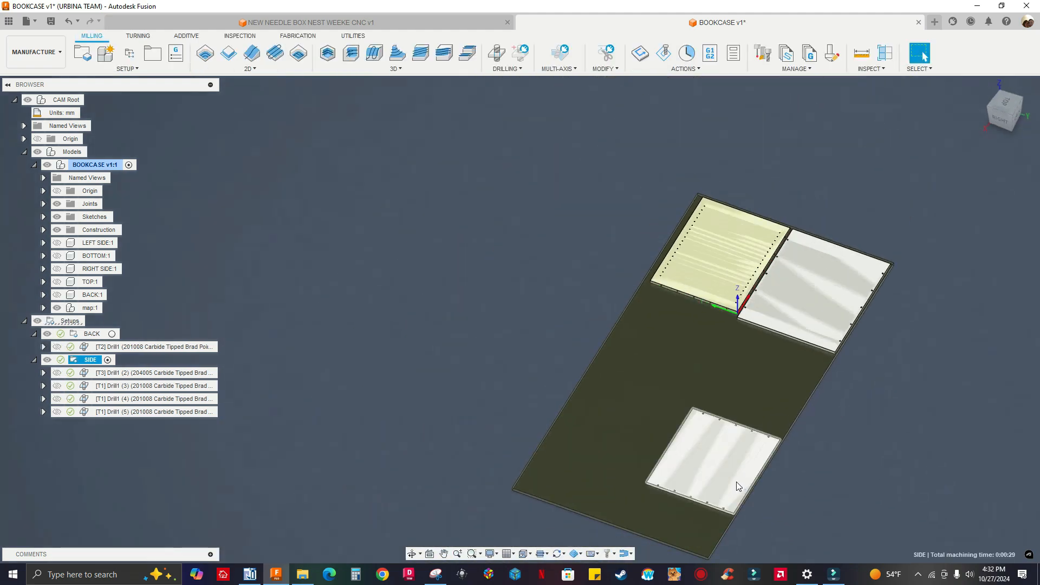
{"action": "scroll", "coordinate": [841, 463], "scroll_direction": "down", "scroll_amount": 2}
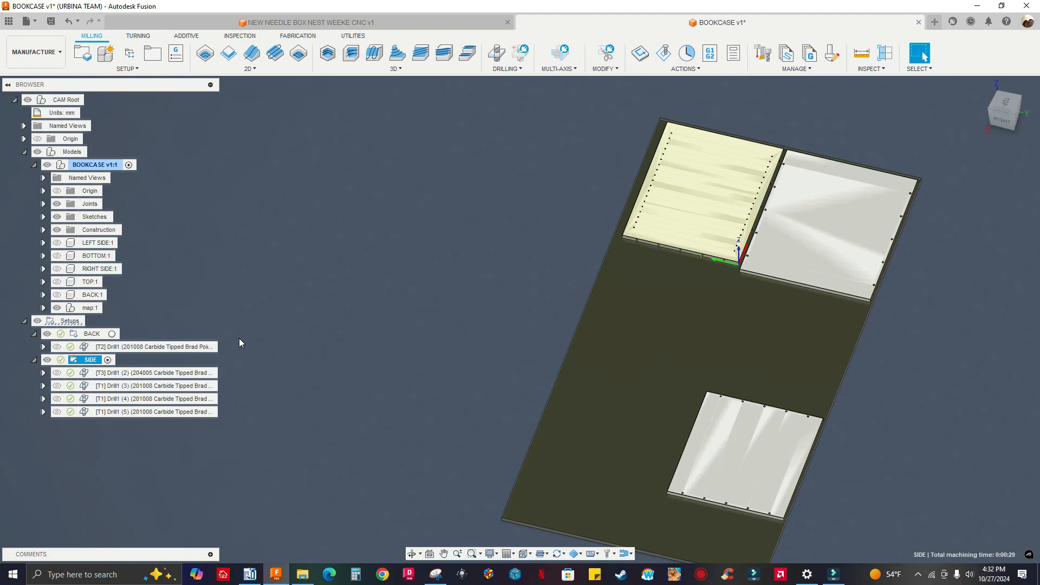
{"action": "left_click", "coordinate": [90, 425]}
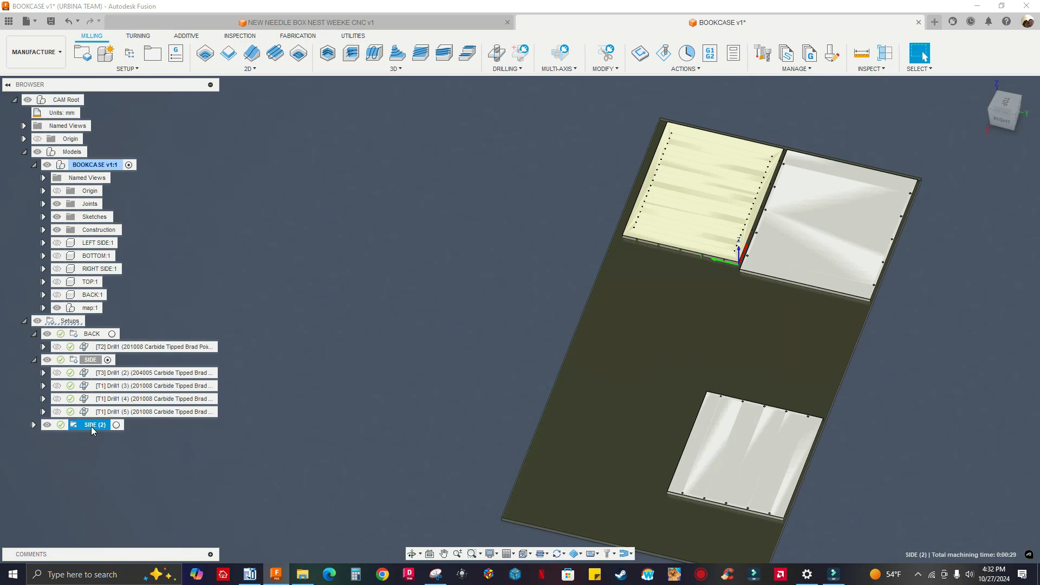
- Edit the TOP-BOTTOM setup and replace its model body with the separate small panel near the sheet's far end
{"action": "right_click", "coordinate": [92, 427]}
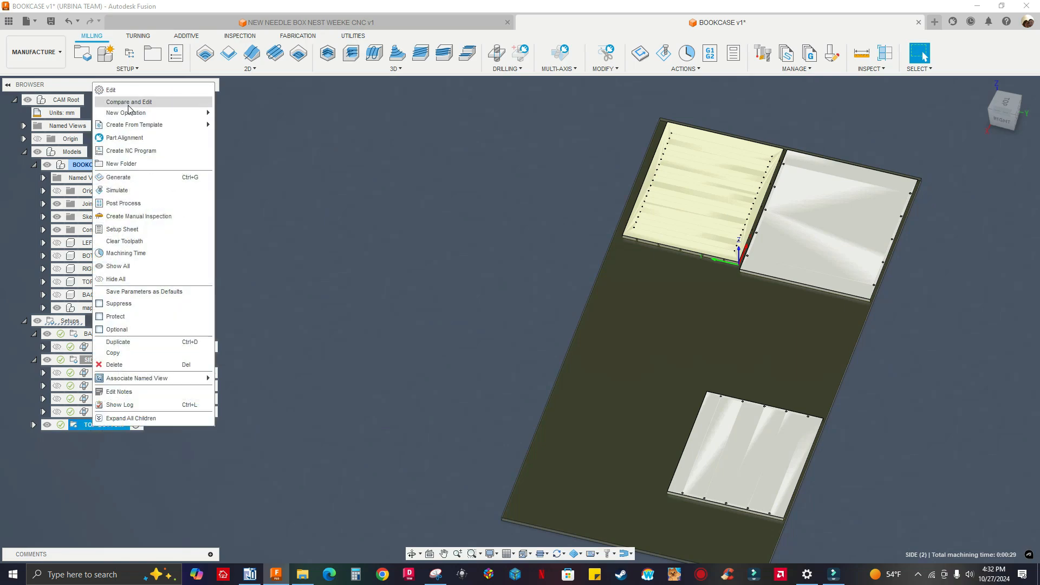
{"action": "left_click", "coordinate": [104, 89]}
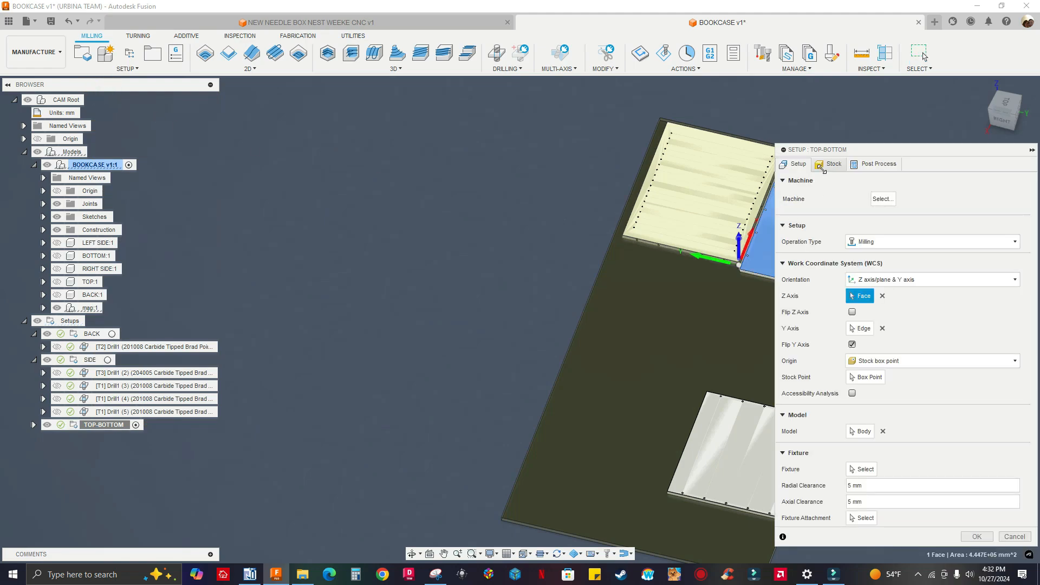
{"action": "scroll", "coordinate": [347, 395], "scroll_direction": "down", "scroll_amount": 3}
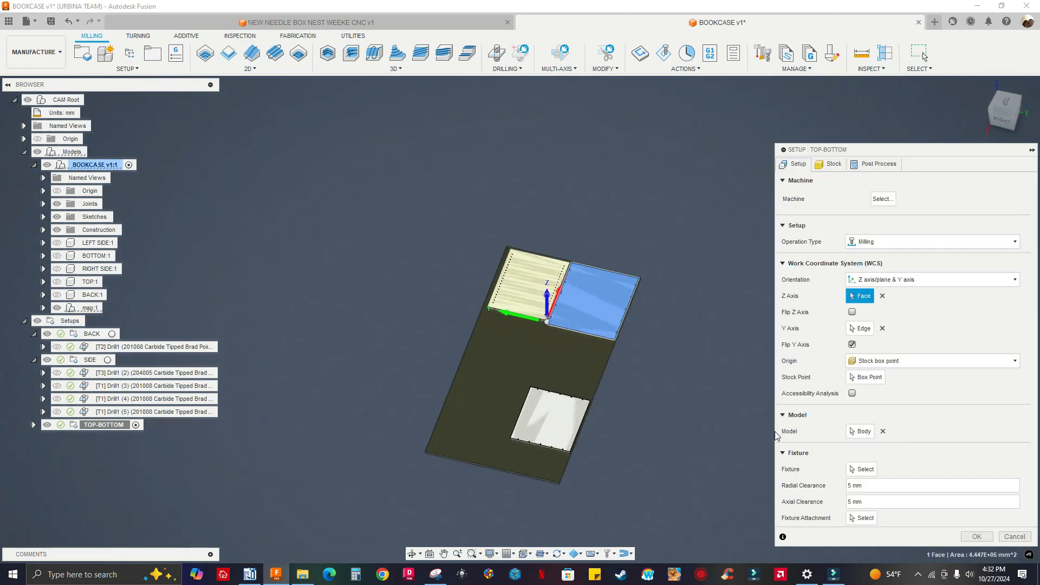
{"action": "left_click", "coordinate": [883, 432]}
{"action": "left_click", "coordinate": [528, 420]}
{"action": "scroll", "coordinate": [583, 463], "scroll_direction": "up", "scroll_amount": 3}
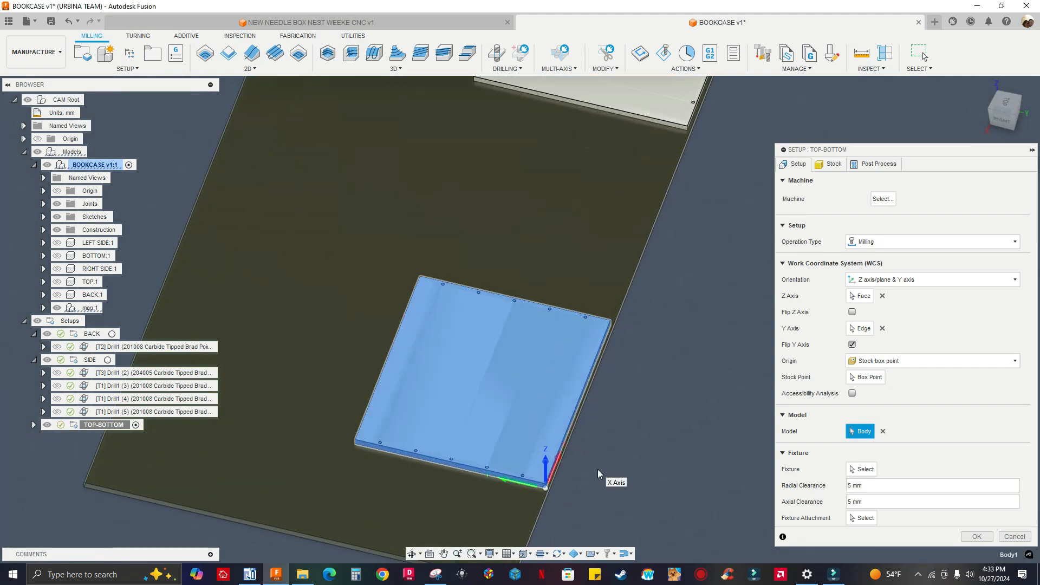
{"action": "middle_click_drag", "start_coordinate": [619, 470], "coordinate": [762, 321], "text": "shift"}
{"action": "middle_click_drag", "start_coordinate": [711, 370], "coordinate": [705, 413], "text": "shift"}
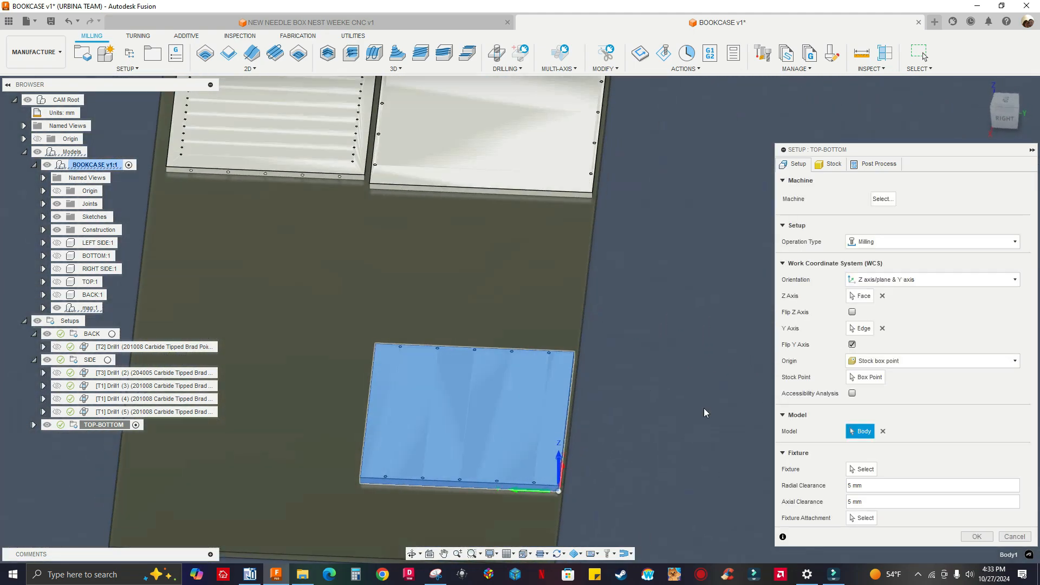
- Set the setup's program name to TOP_BOTTOM and its program comment to 10 8MM HOLES, and accept the setup
{"action": "left_click", "coordinate": [877, 164]}
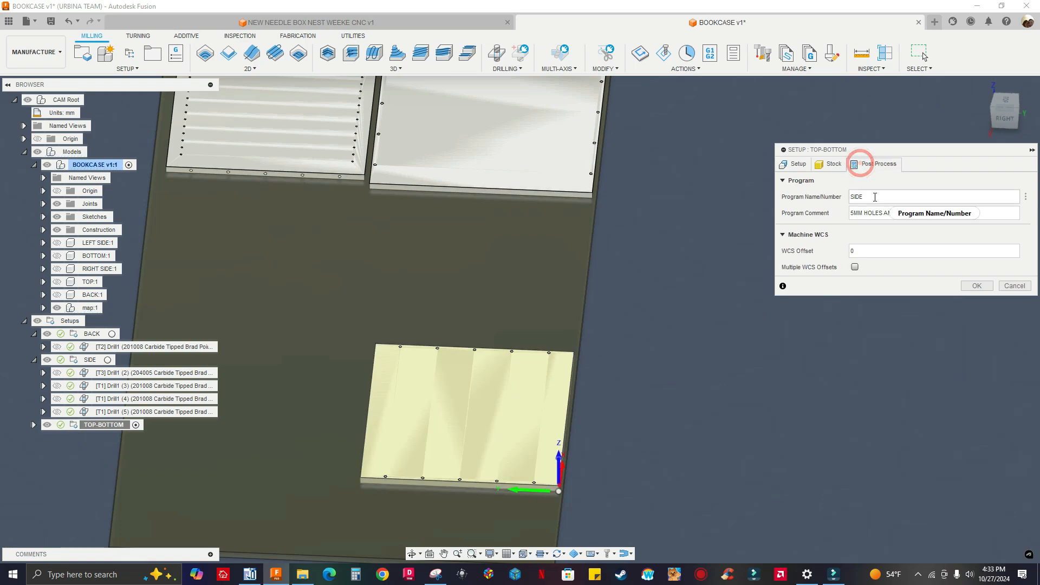
{"action": "double_click", "coordinate": [873, 197]}
{"action": "type", "text": "T"}
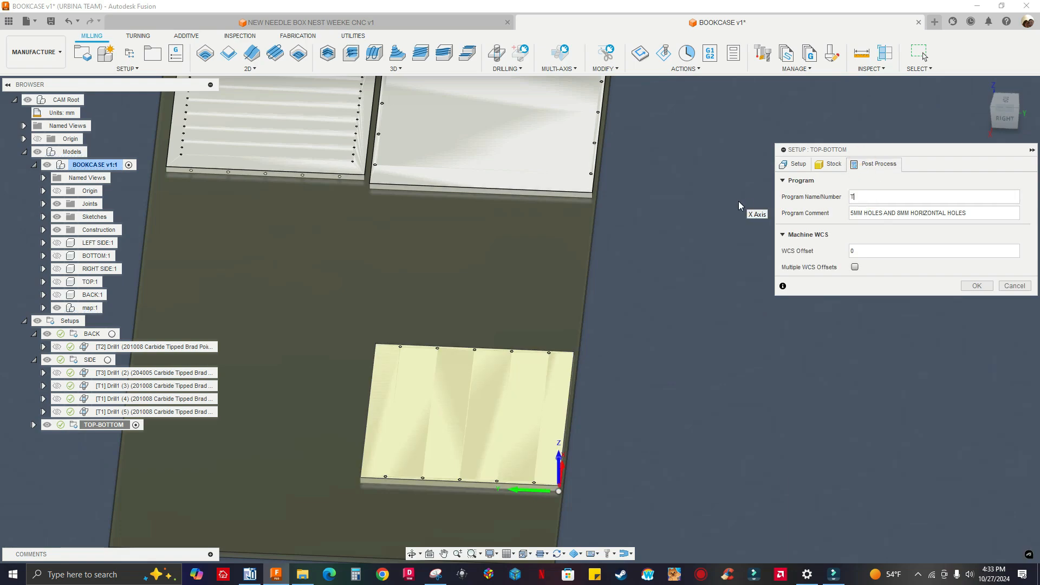
{"action": "type", "text": "OP_BOTTOM"}
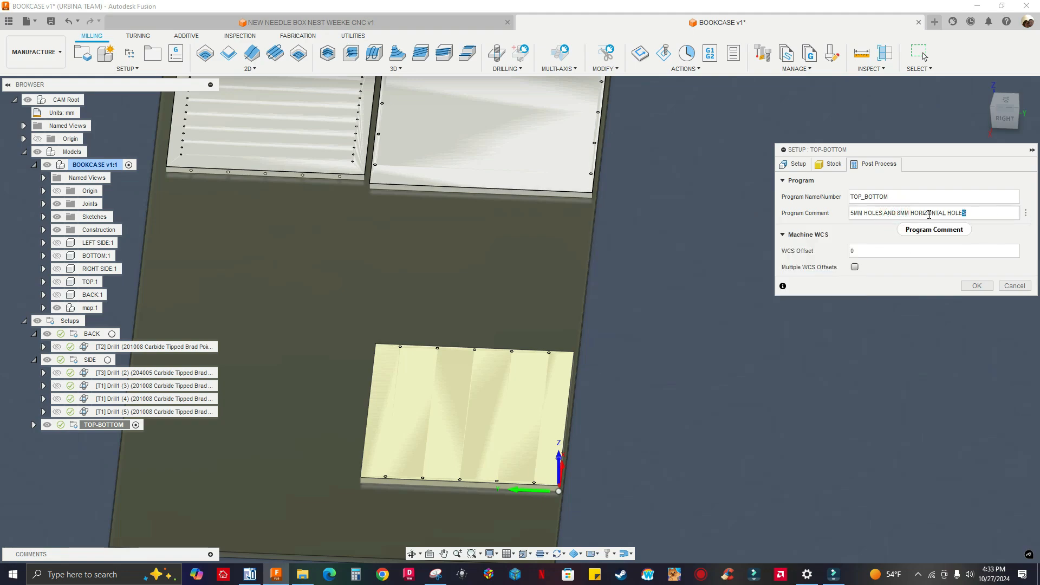
{"action": "triple_click", "coordinate": [990, 211]}
{"action": "type", "text": "10 8MM"}
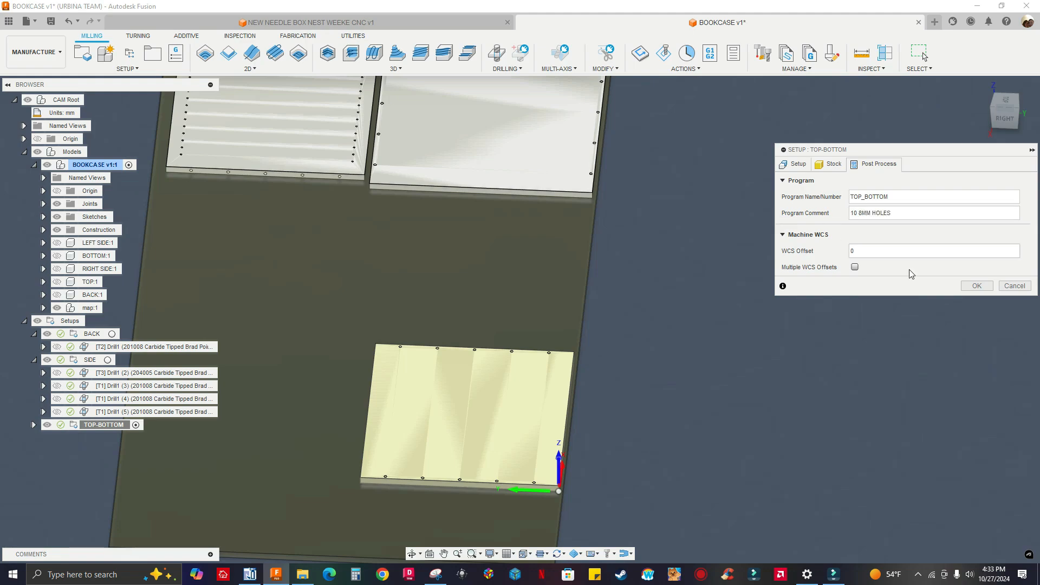
{"action": "left_click", "coordinate": [977, 286]}
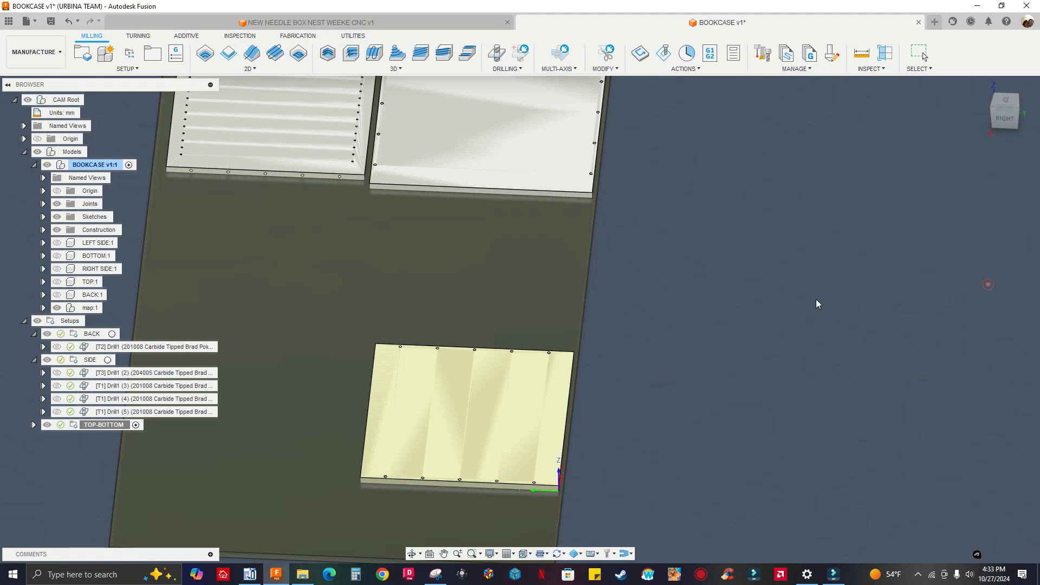
- Examine which holes the copied 5 mm drilling and the first copied 8 mm drilling operation in the TOP-BOTTOM setup target
{"action": "left_click", "coordinate": [33, 426]}
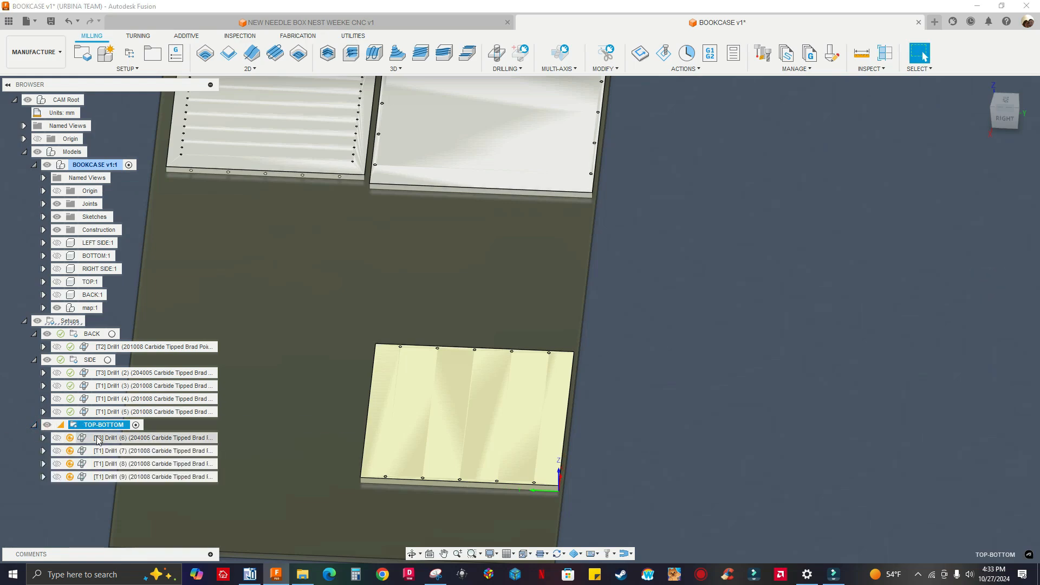
{"action": "left_click", "coordinate": [125, 438]}
{"action": "scroll", "coordinate": [818, 412], "scroll_direction": "down", "scroll_amount": 3}
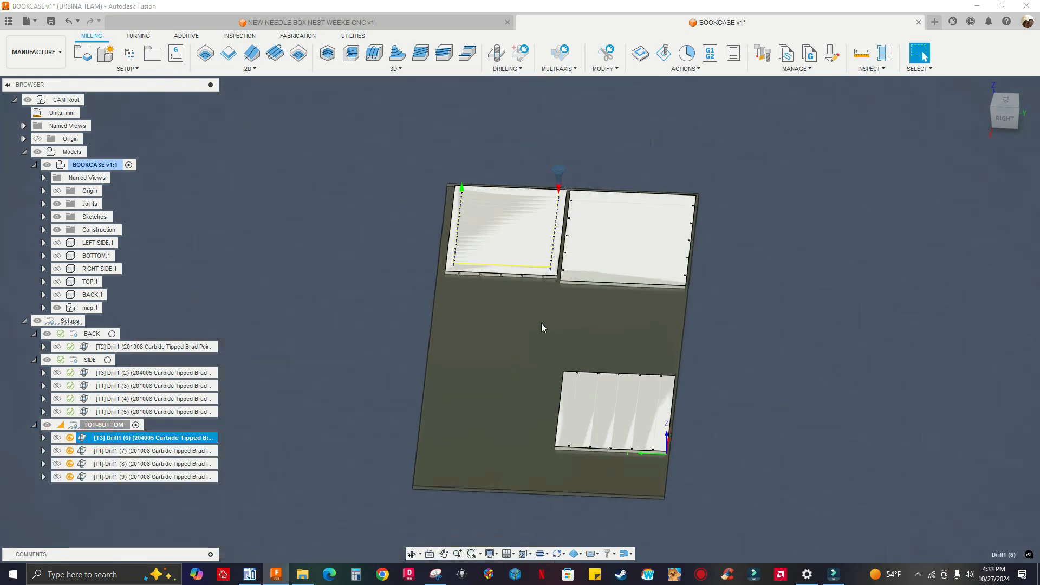
{"action": "scroll", "coordinate": [547, 292], "scroll_direction": "up", "scroll_amount": 4}
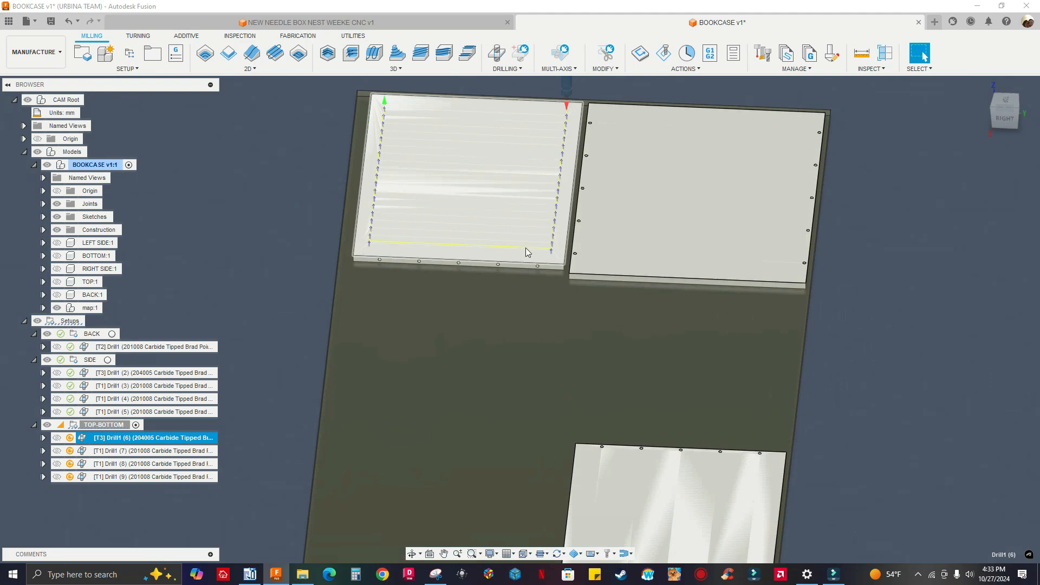
{"action": "scroll", "coordinate": [527, 252], "scroll_direction": "down", "scroll_amount": 2}
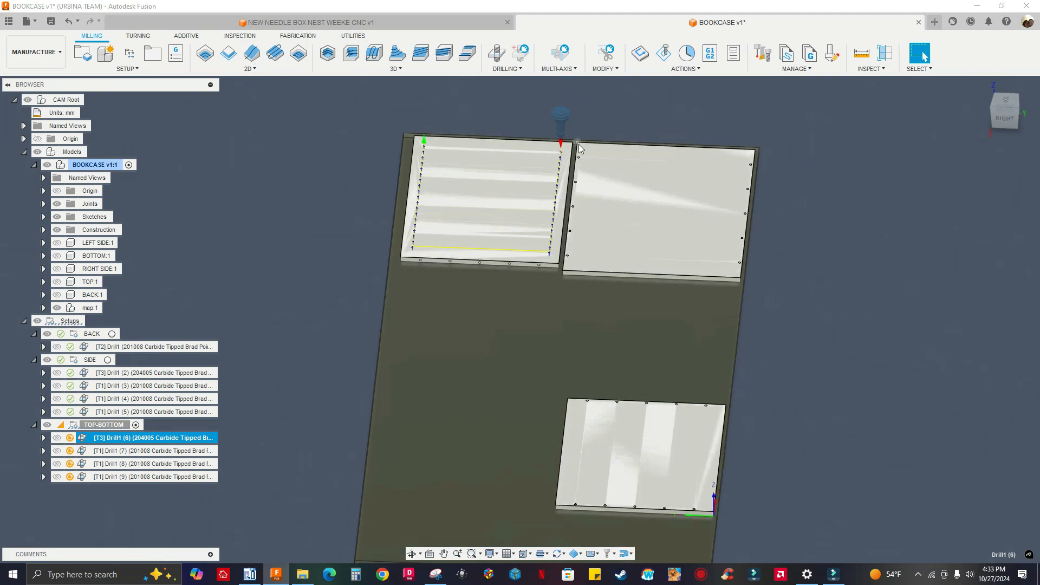
{"action": "right_click", "coordinate": [136, 442]}
{"action": "left_click", "coordinate": [133, 453]}
{"action": "left_click", "coordinate": [131, 452]}
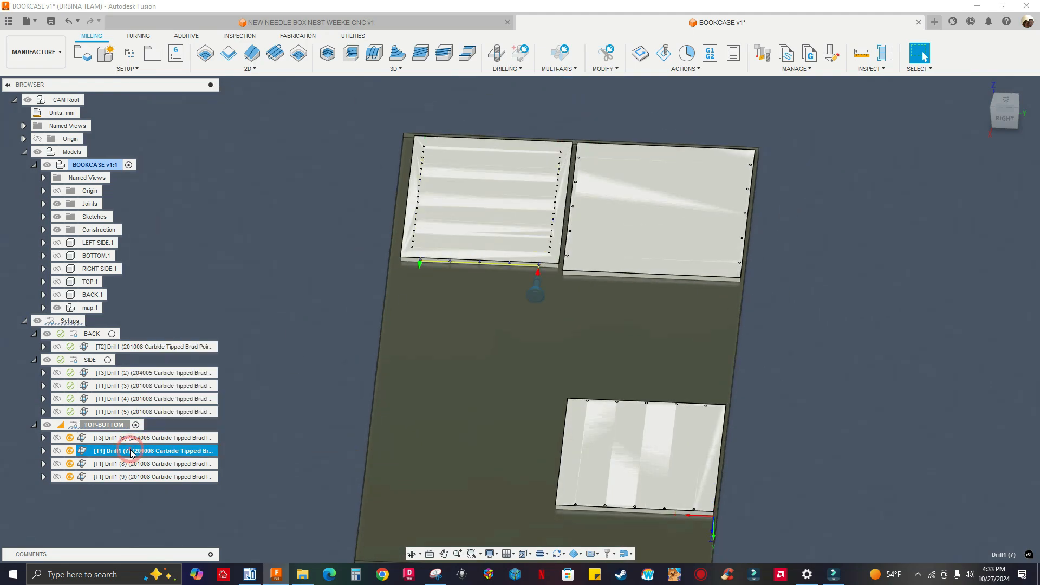
{"action": "scroll", "coordinate": [526, 282], "scroll_direction": "up", "scroll_amount": 2}
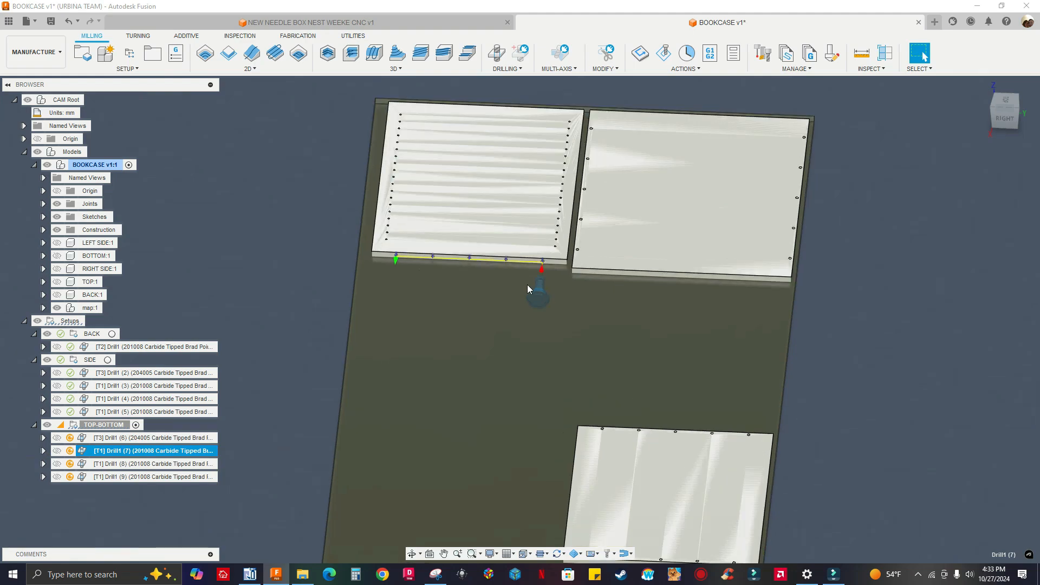
{"action": "scroll", "coordinate": [299, 400], "scroll_direction": "down", "scroll_amount": 2}
- Edit the first copied 8 mm drilling operation in the TOP-BOTTOM setup and turn off its tool orientation
{"action": "right_click", "coordinate": [167, 450]}
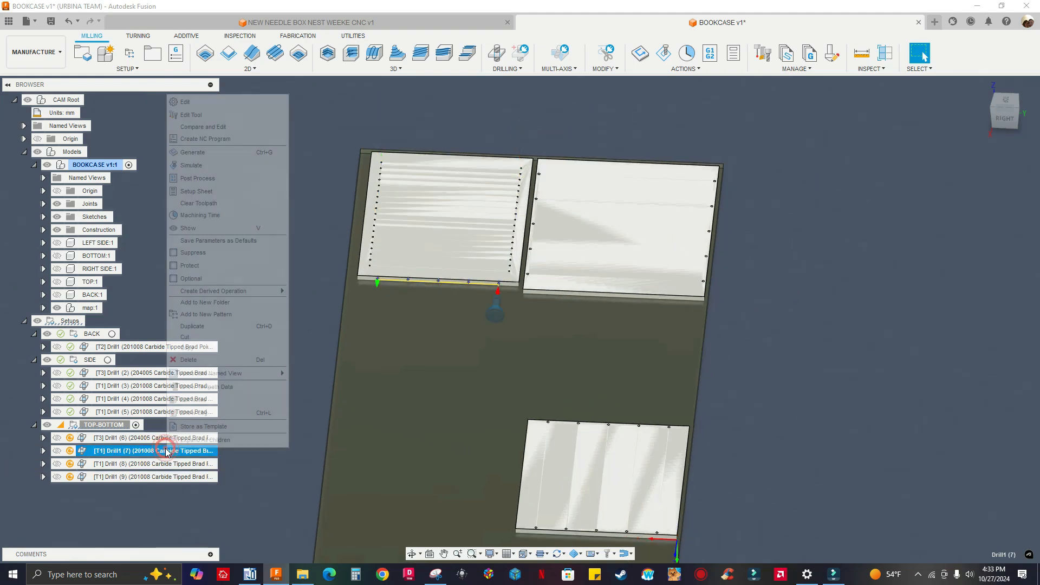
{"action": "left_click", "coordinate": [185, 102]}
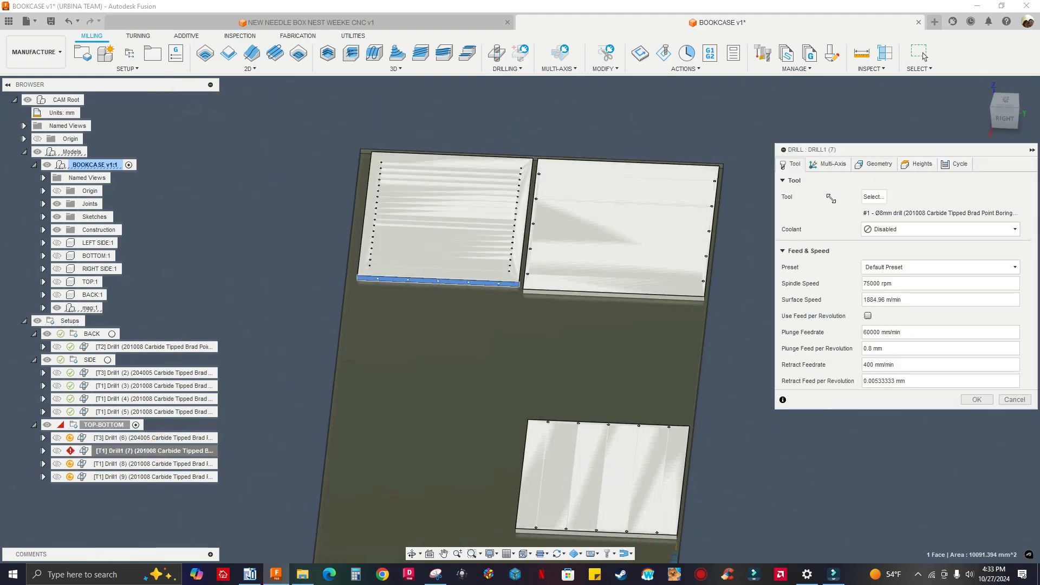
{"action": "left_click", "coordinate": [831, 164]}
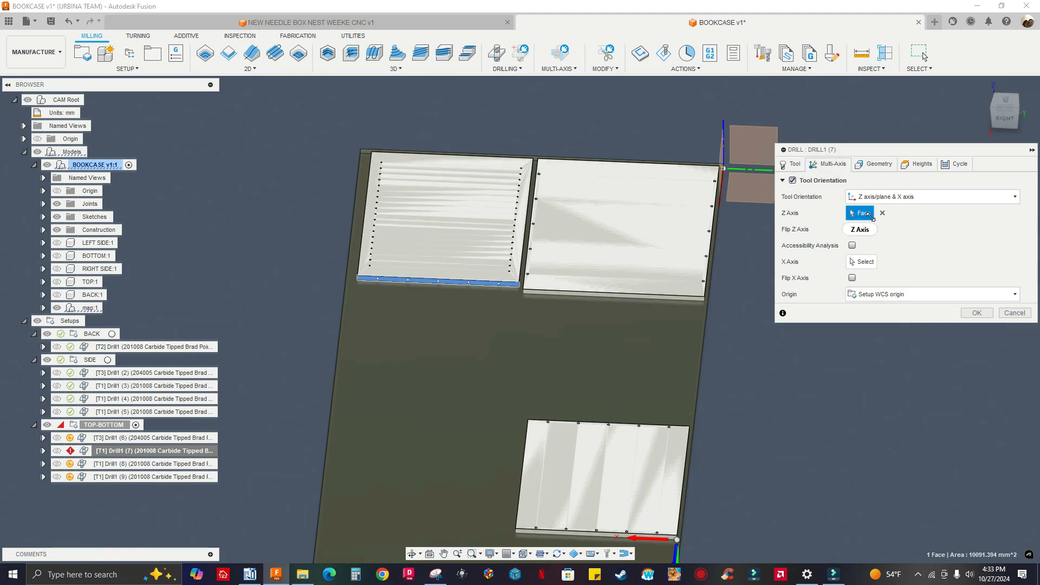
{"action": "left_click", "coordinate": [793, 181]}
- Replace the operation's hole faces with a vertical hole in the top-bottom panel, keeping same-diameter selection, and accept the operation
{"action": "left_click", "coordinate": [874, 165]}
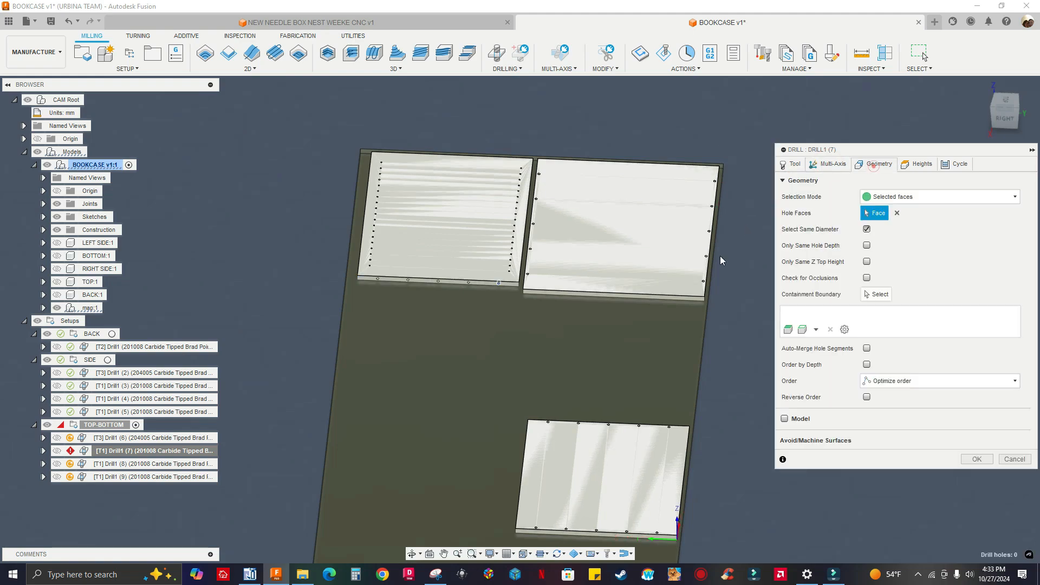
{"action": "left_click", "coordinate": [898, 214]}
{"action": "scroll", "coordinate": [622, 495], "scroll_direction": "up", "scroll_amount": 5}
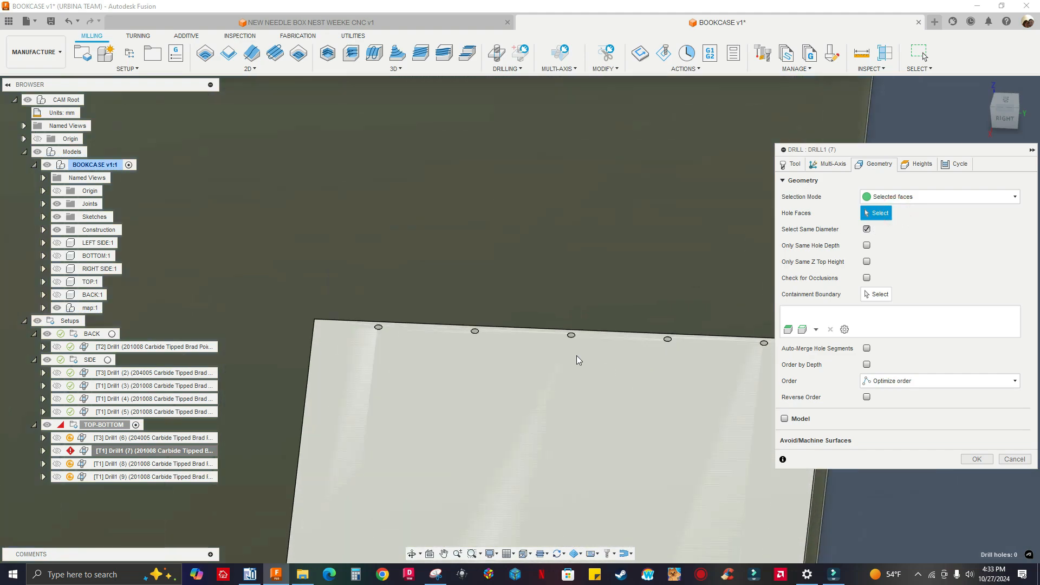
{"action": "left_click", "coordinate": [571, 336]}
{"action": "scroll", "coordinate": [569, 341], "scroll_direction": "down", "scroll_amount": 5}
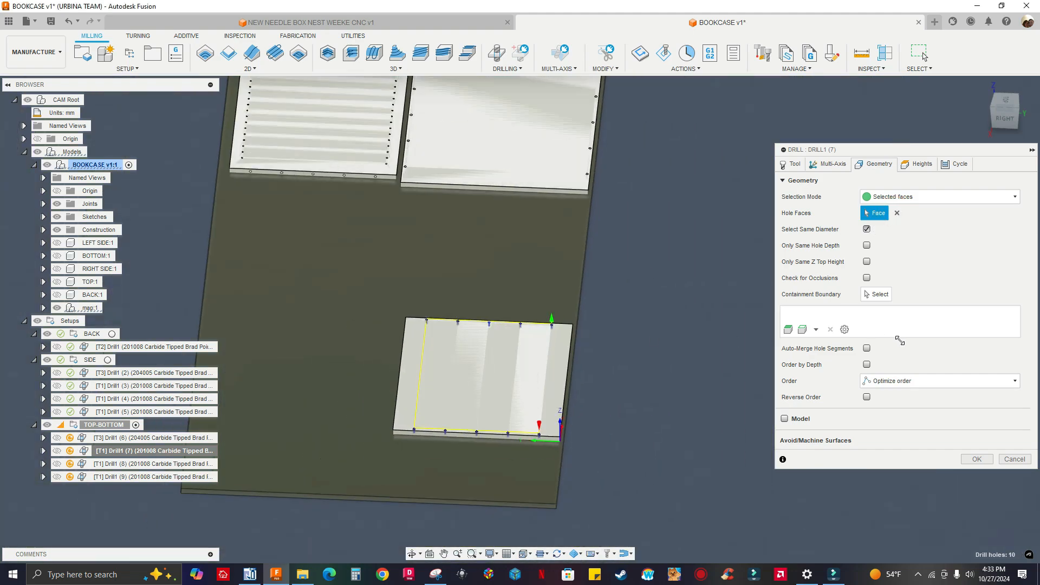
{"action": "left_click", "coordinate": [977, 459]}
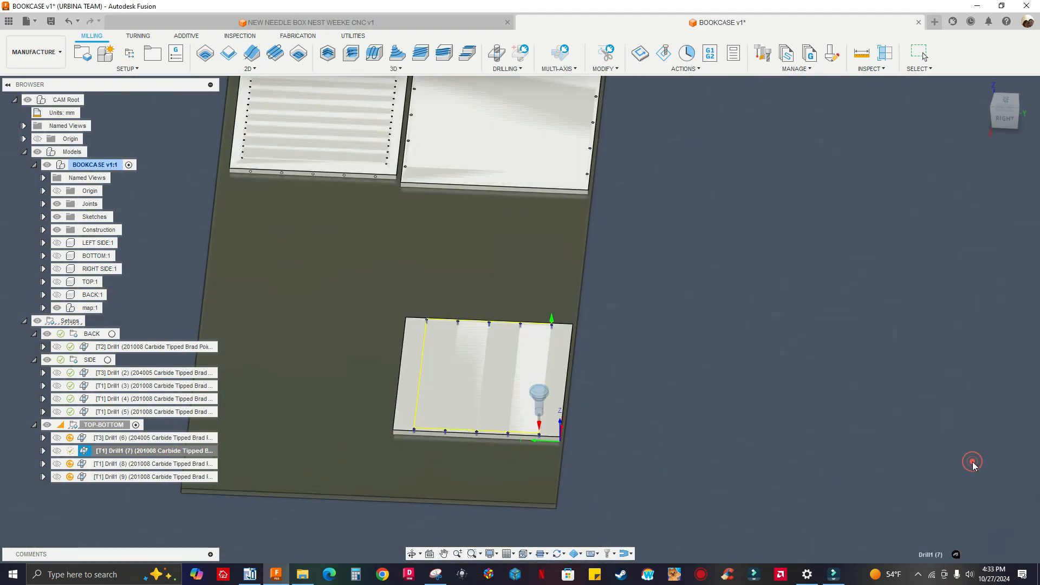
- Delete the 5 mm and the two unedited 8 mm drilling copies from the TOP-BOTTOM setup, and display the remaining toolpath
{"action": "left_click", "coordinate": [134, 438]}
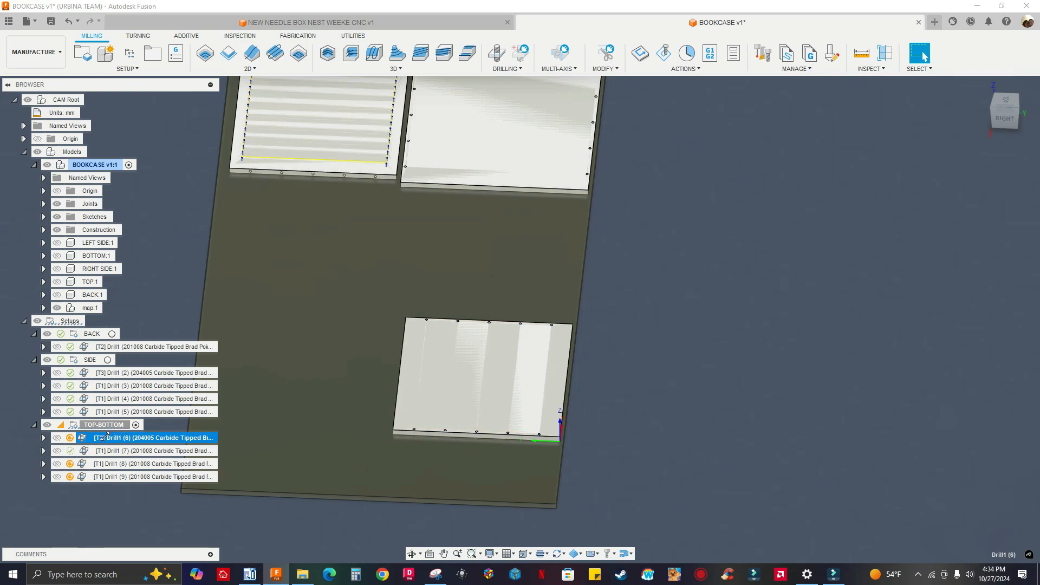
{"action": "left_click", "coordinate": [121, 464], "text": "ctrl"}
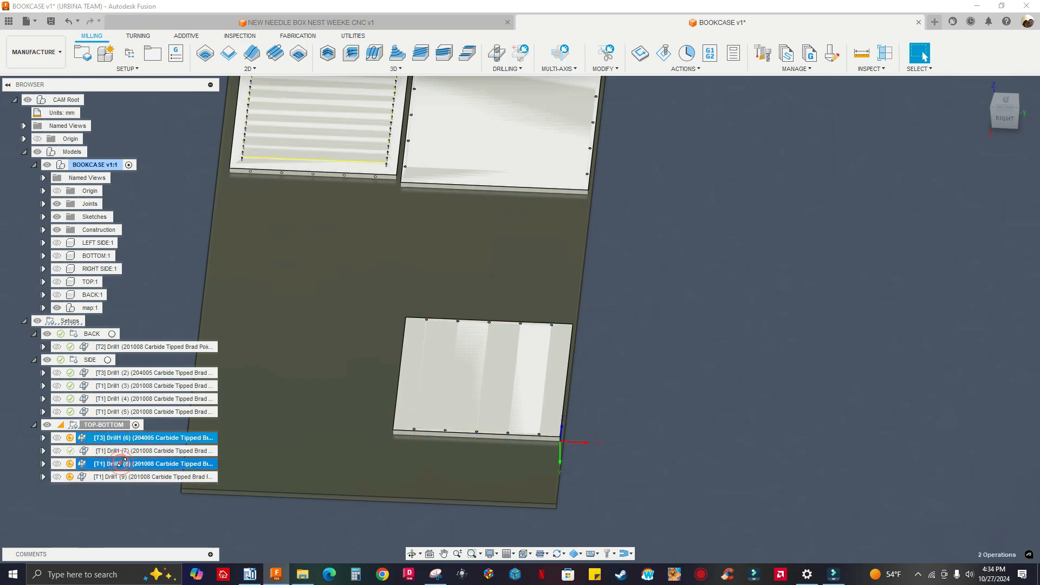
{"action": "left_click", "coordinate": [111, 477], "text": "ctrl"}
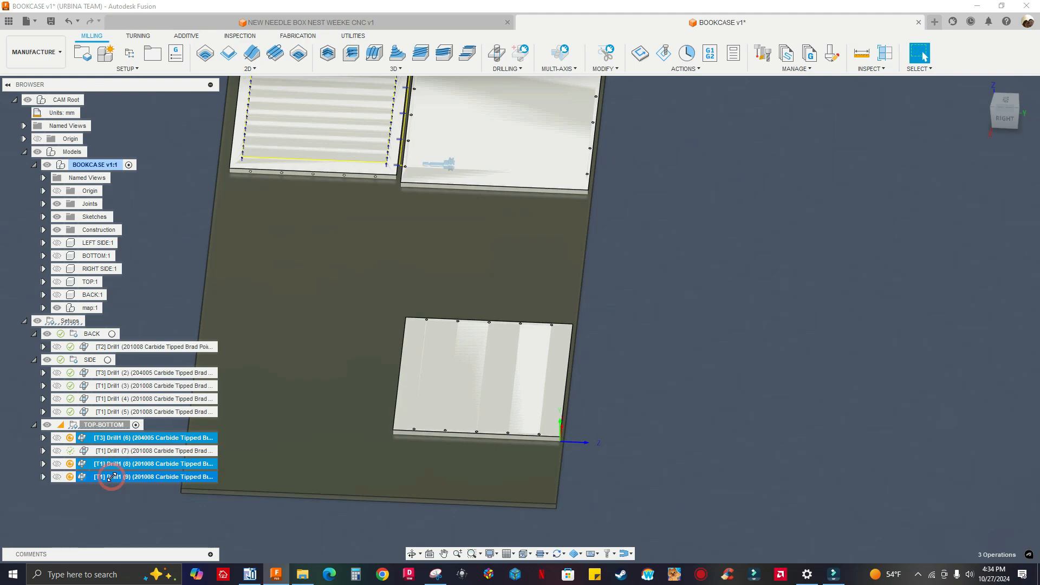
{"action": "right_click", "coordinate": [111, 476]}
{"action": "left_click", "coordinate": [134, 443]}
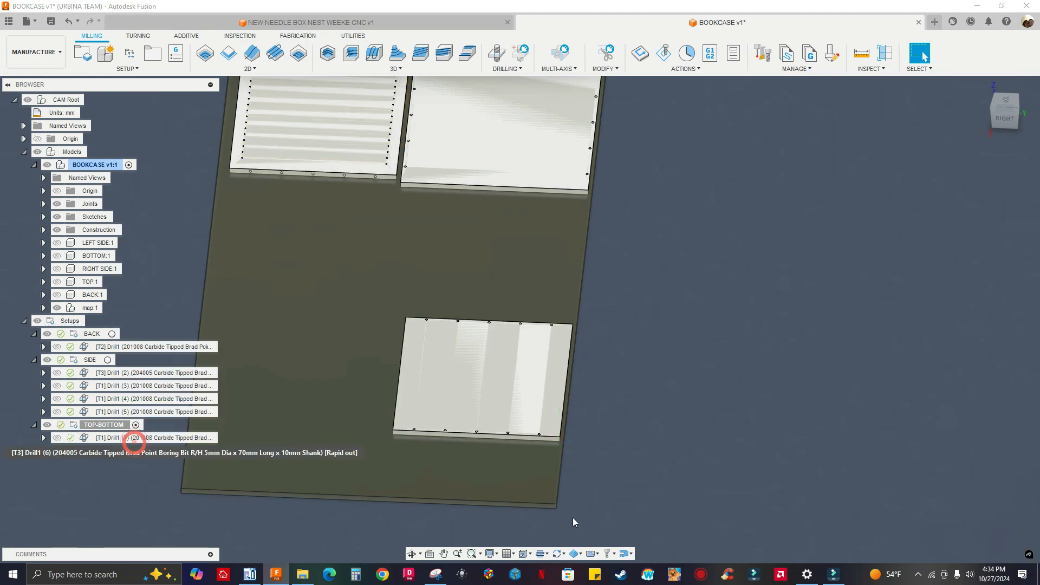
{"action": "left_click", "coordinate": [161, 438]}
{"action": "middle_click_drag", "start_coordinate": [542, 501], "coordinate": [706, 490], "text": "shift"}
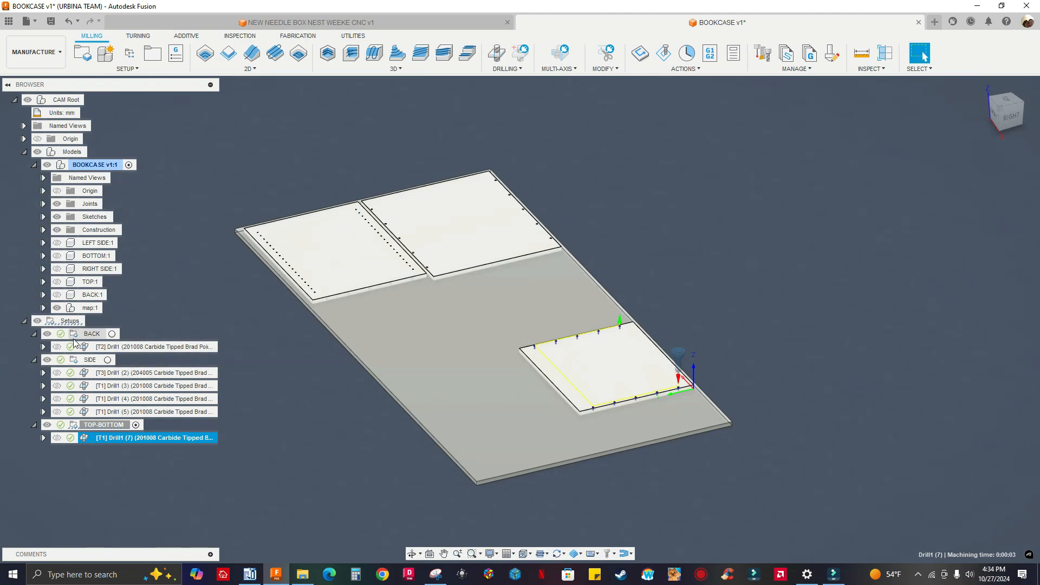
- Change the manufacturing document's active units to Inch
{"action": "right_click", "coordinate": [88, 335]}
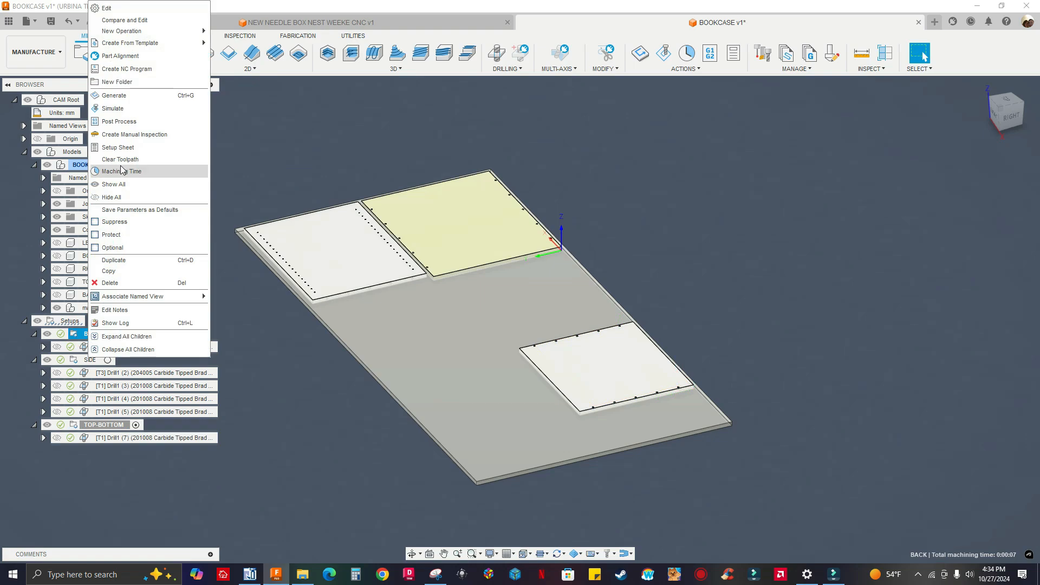
{"action": "left_click", "coordinate": [234, 128]}
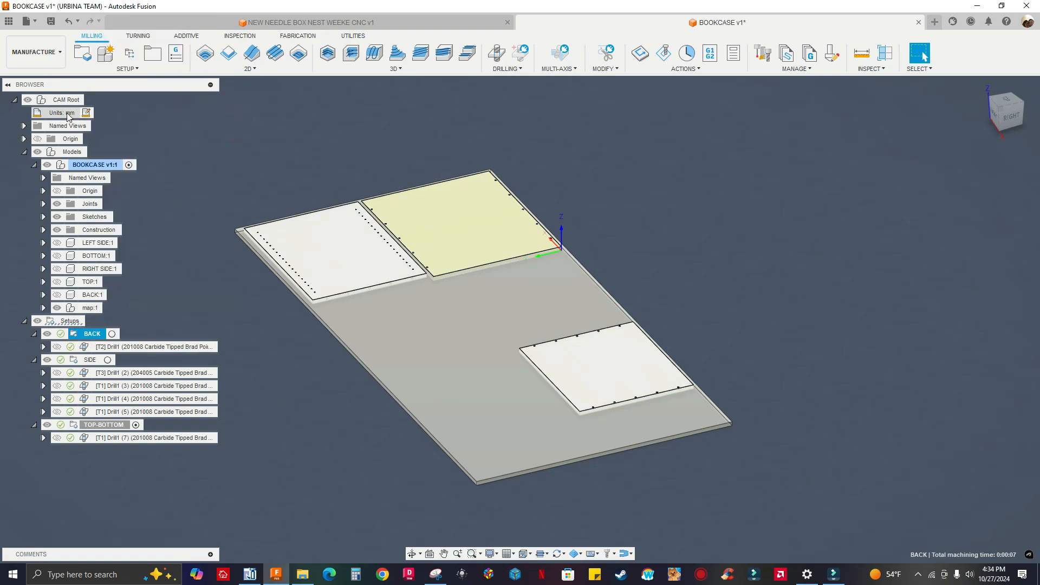
{"action": "left_click", "coordinate": [87, 112]}
{"action": "left_click", "coordinate": [967, 164]}
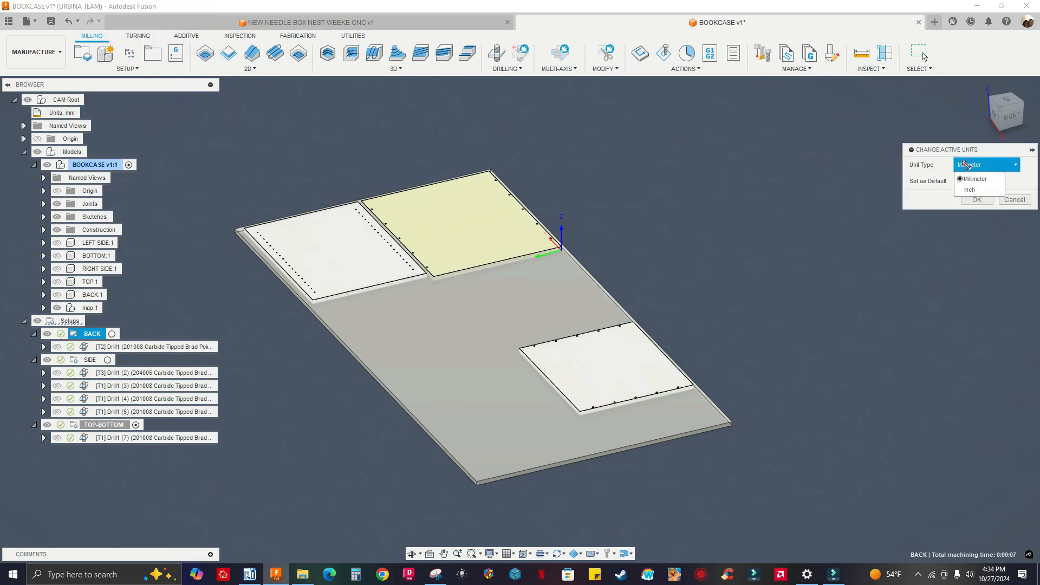
{"action": "left_click", "coordinate": [967, 190]}
{"action": "left_click", "coordinate": [977, 199]}
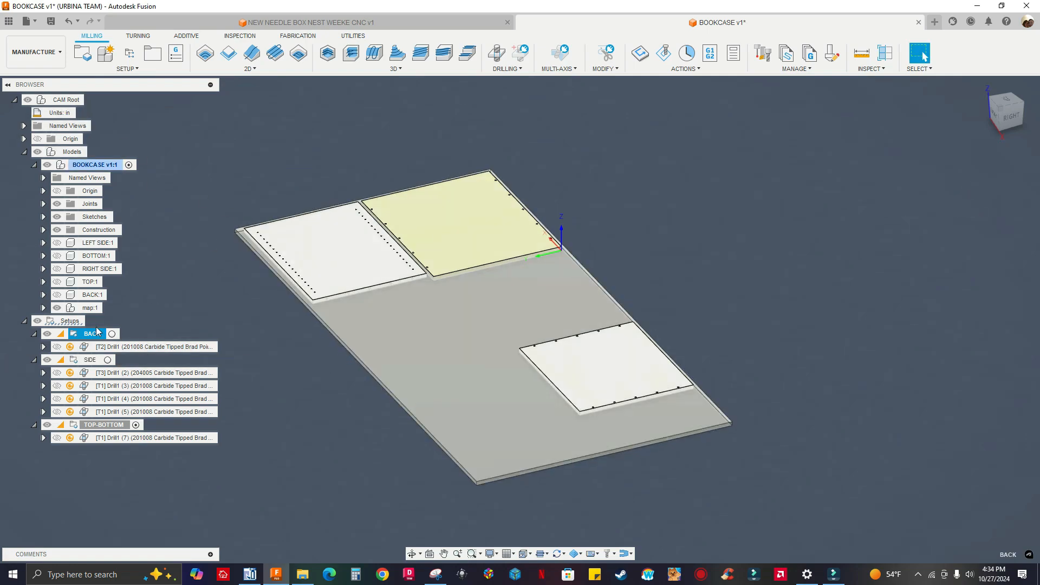
- Regenerate the toolpaths of the BACK, SIDE and TOP-BOTTOM setups together
{"action": "left_click", "coordinate": [134, 317]}
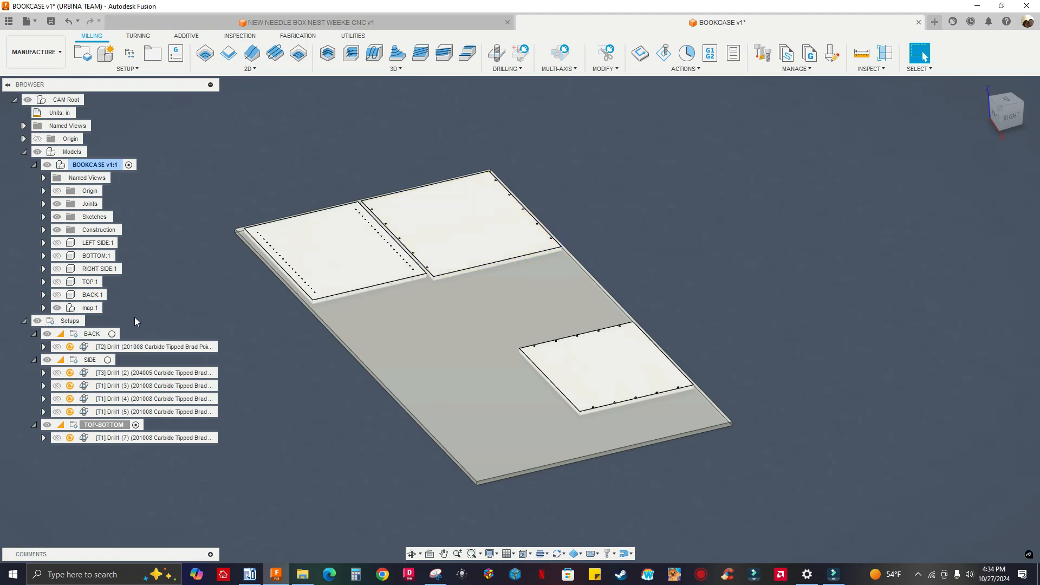
{"action": "double_click", "coordinate": [95, 334]}
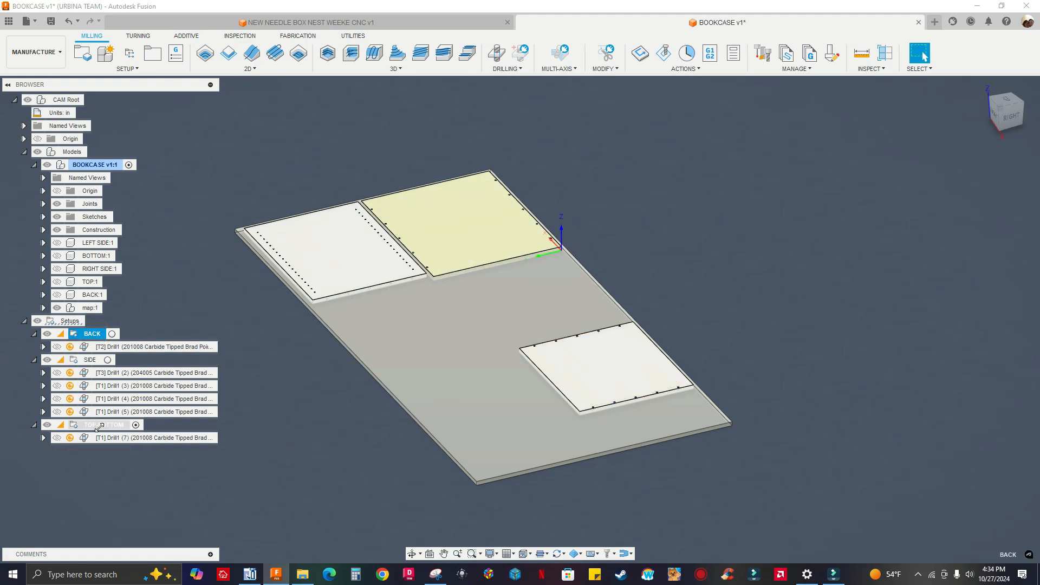
{"action": "left_click", "coordinate": [98, 426], "text": "shift"}
{"action": "right_click", "coordinate": [99, 431]}
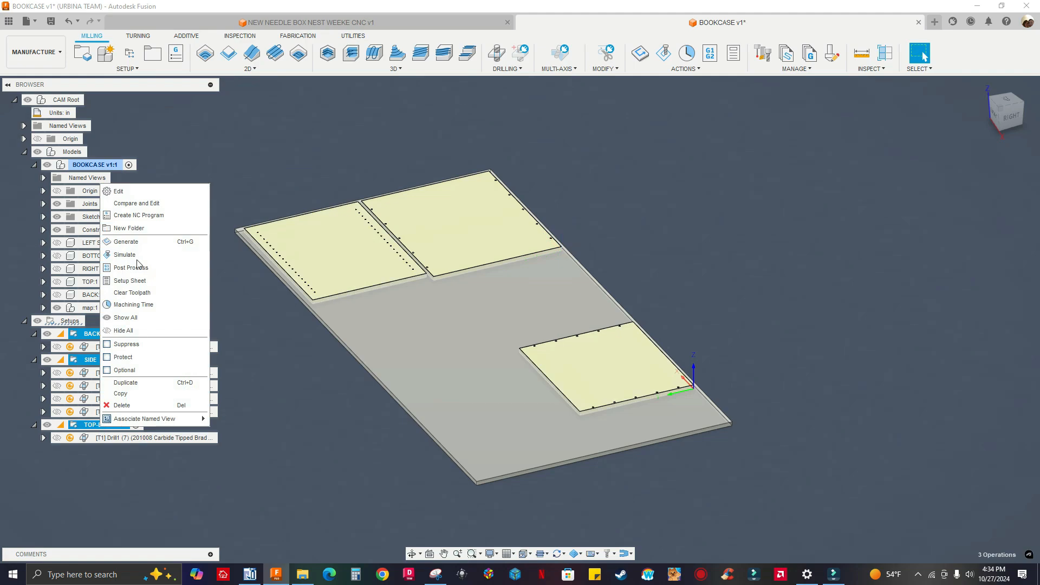
{"action": "left_click", "coordinate": [127, 242]}
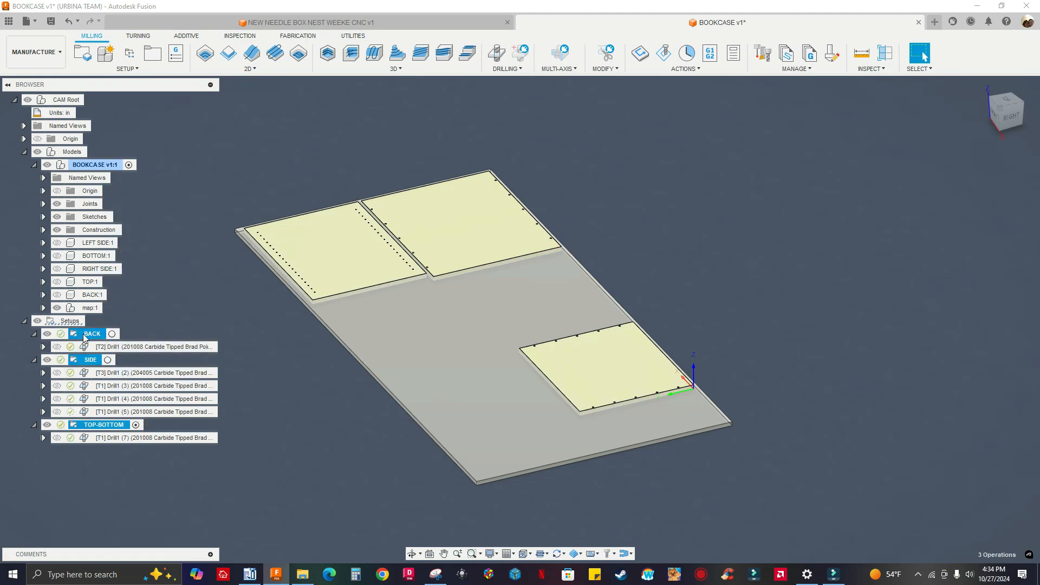
{"action": "middle_click_drag", "start_coordinate": [277, 468], "coordinate": [343, 459]}
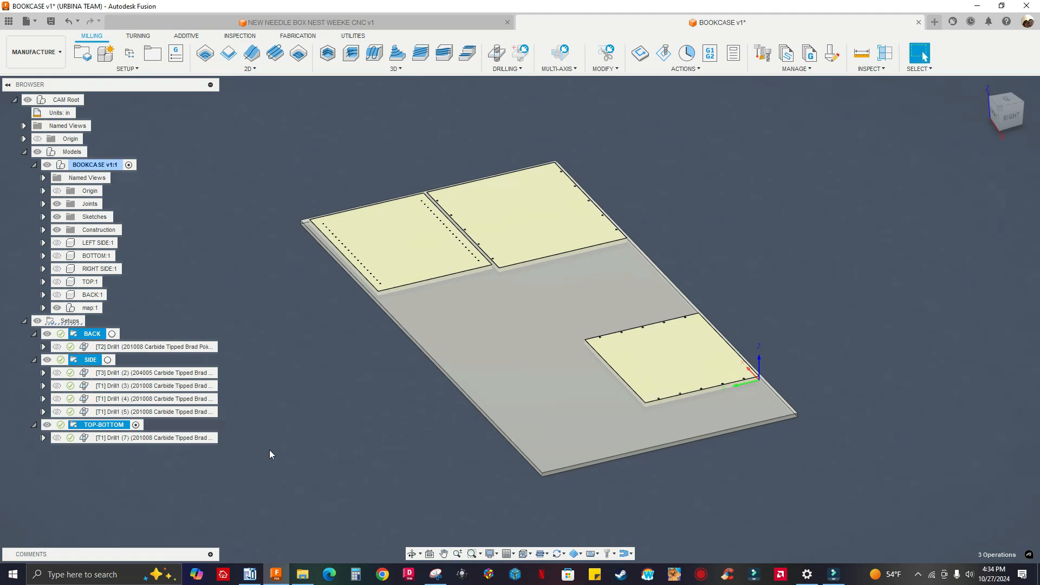
{"action": "left_click", "coordinate": [174, 467]}
- Post-process the BACK setup with the woodWOP inch post as BACK in the TUTORIALS folder, overwriting the existing file
{"action": "left_click", "coordinate": [91, 335]}
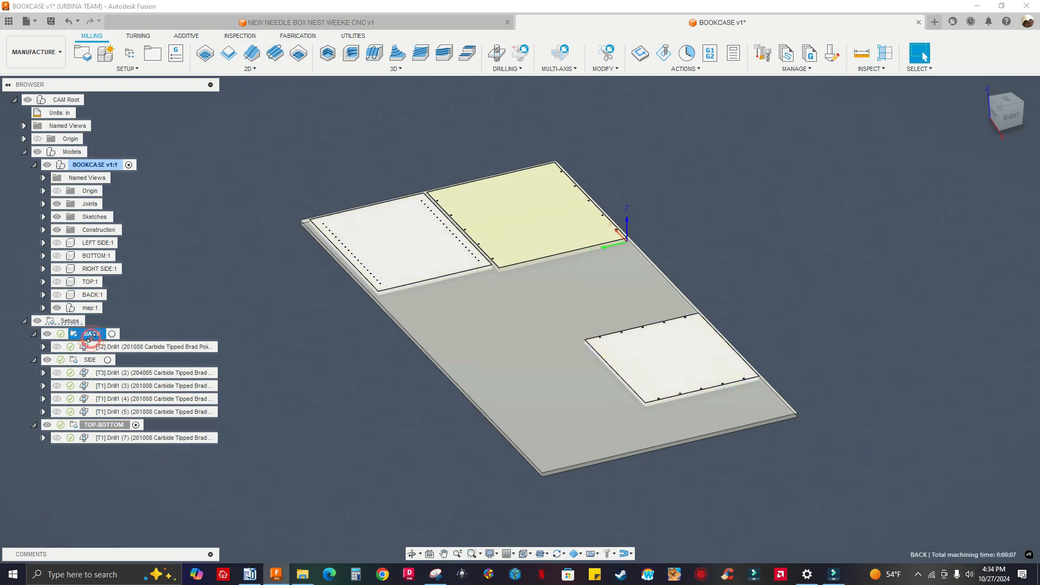
{"action": "right_click", "coordinate": [91, 335]}
{"action": "left_click", "coordinate": [122, 118]}
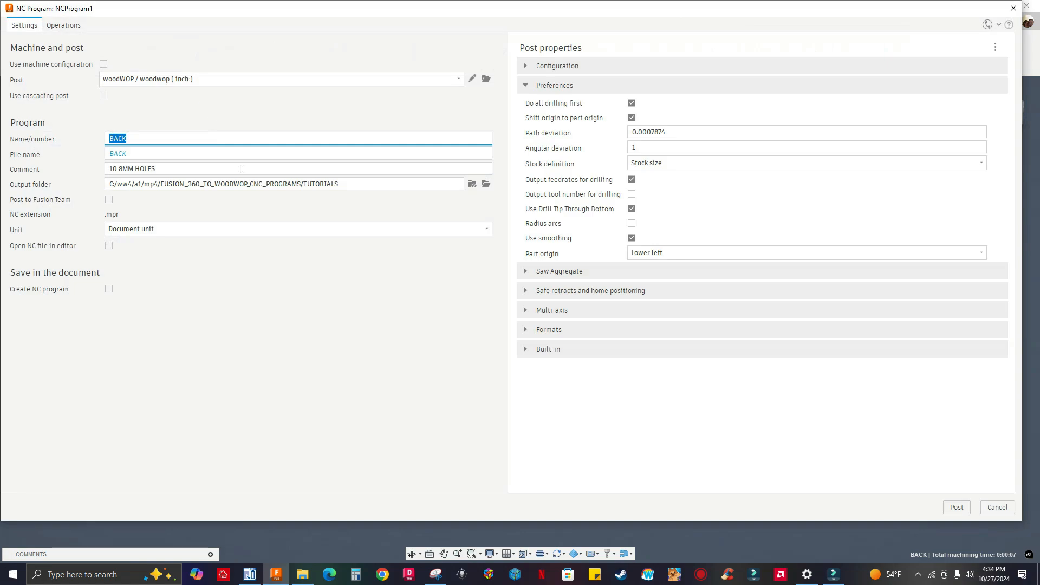
{"action": "left_click", "coordinate": [956, 507]}
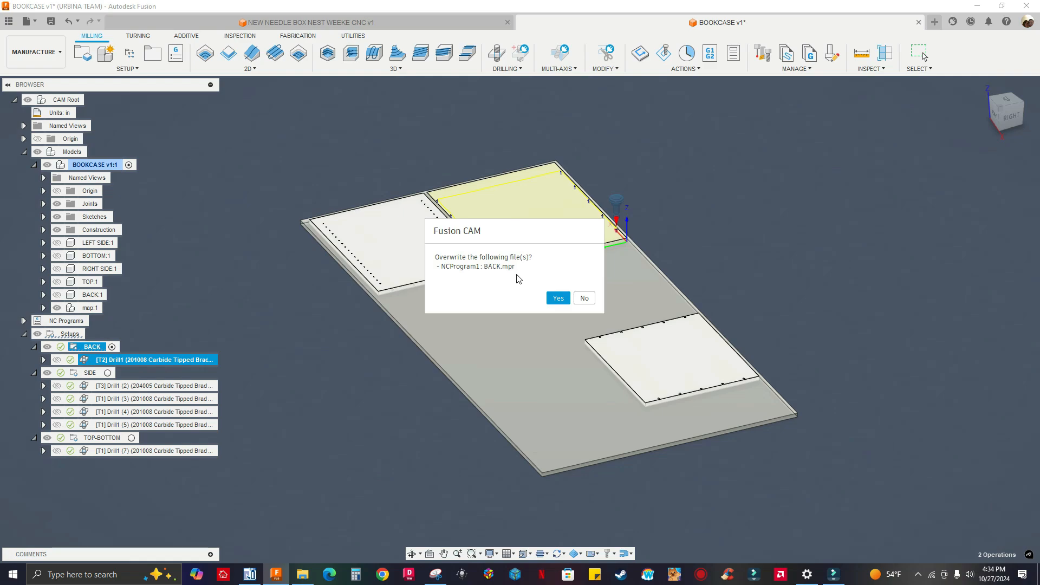
{"action": "left_click", "coordinate": [558, 298]}
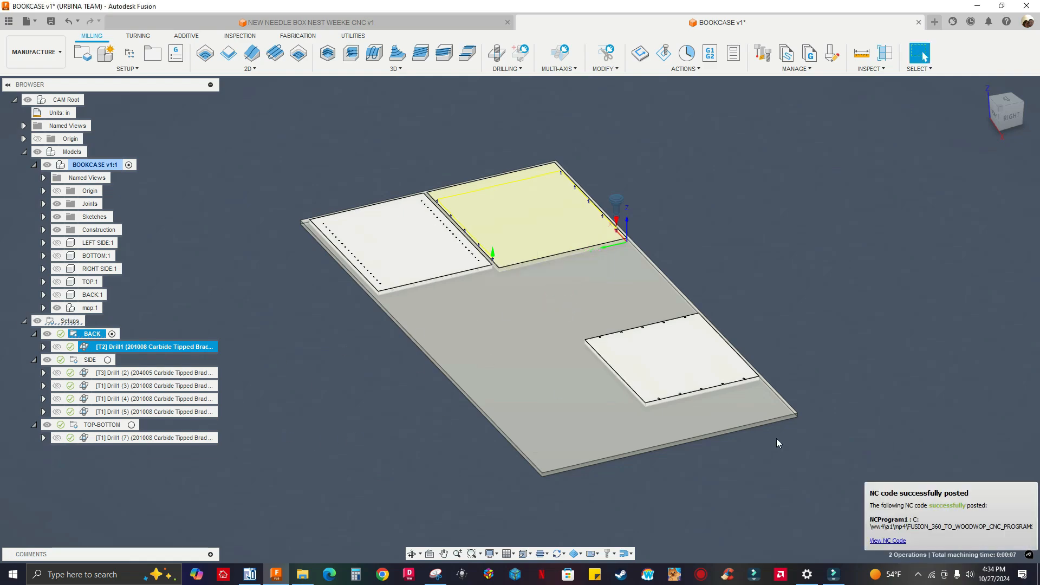
- Post-process the SIDE setup with the woodWOP inch post as SIDE, overwriting the existing SIDE.mpr
{"action": "right_click", "coordinate": [92, 360]}
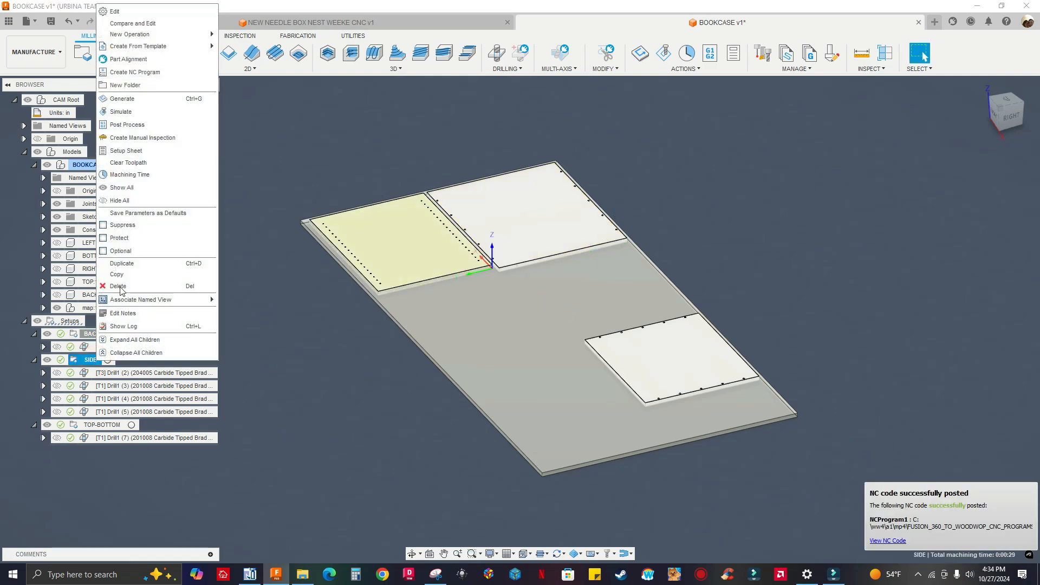
{"action": "left_click", "coordinate": [111, 126]}
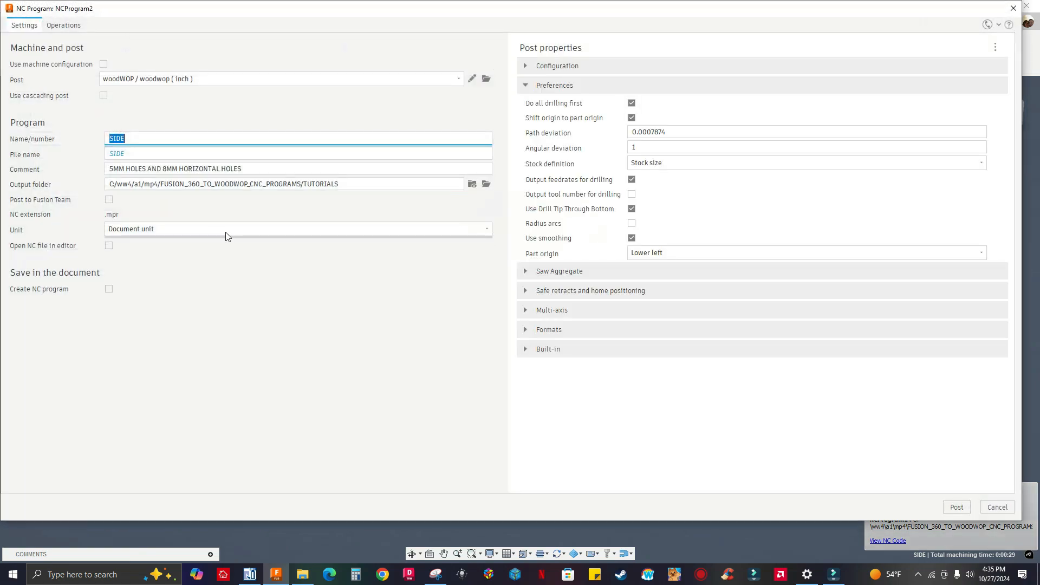
{"action": "left_click", "coordinate": [957, 507]}
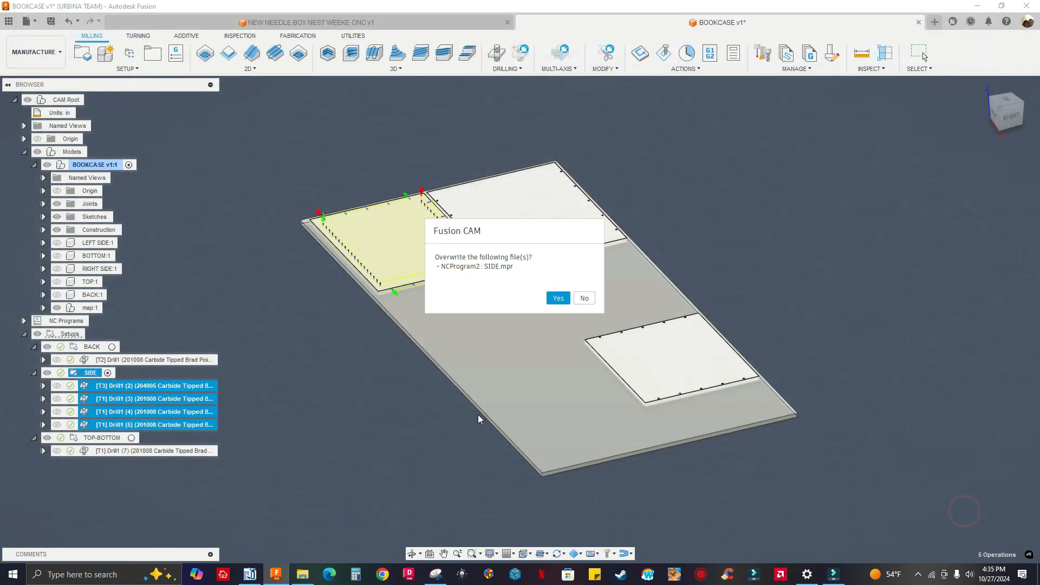
{"action": "left_click", "coordinate": [566, 305]}
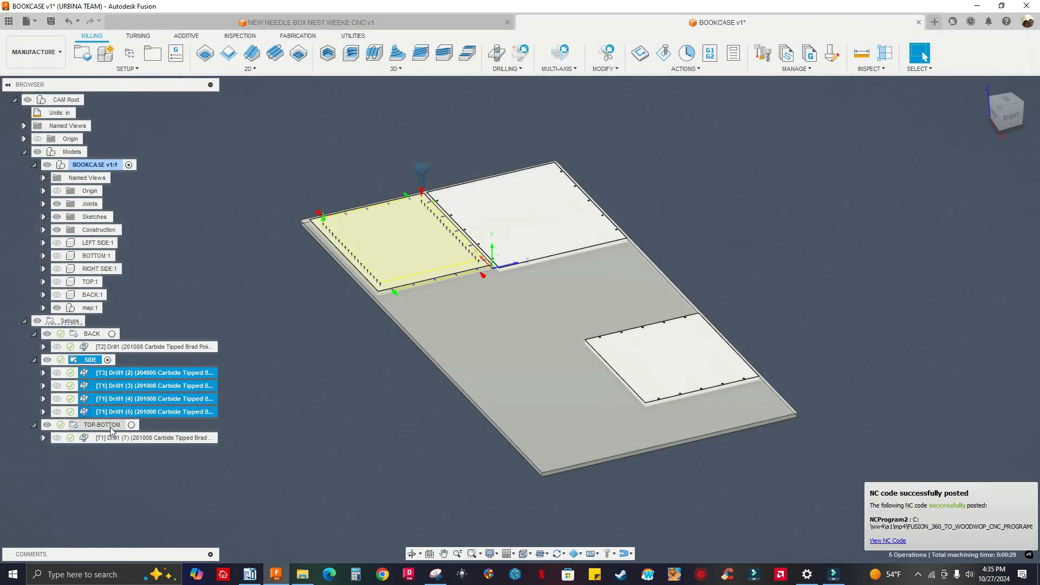
- Post-process the TOP-BOTTOM setup with the woodWOP inch post as TOP_BOTTOM and overwrite the existing program file
{"action": "left_click", "coordinate": [112, 428]}
{"action": "right_click", "coordinate": [111, 431]}
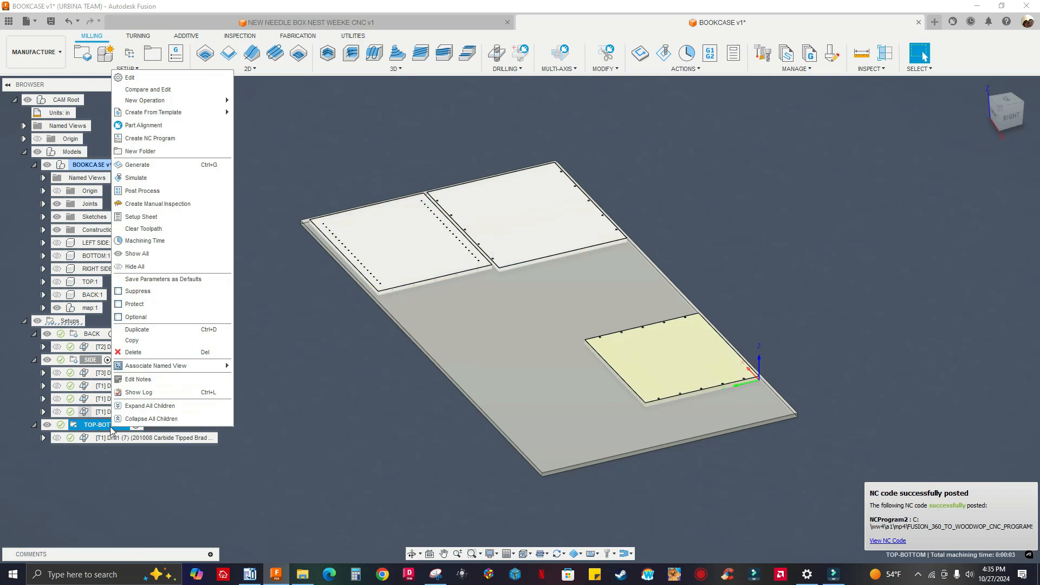
{"action": "left_click", "coordinate": [132, 193]}
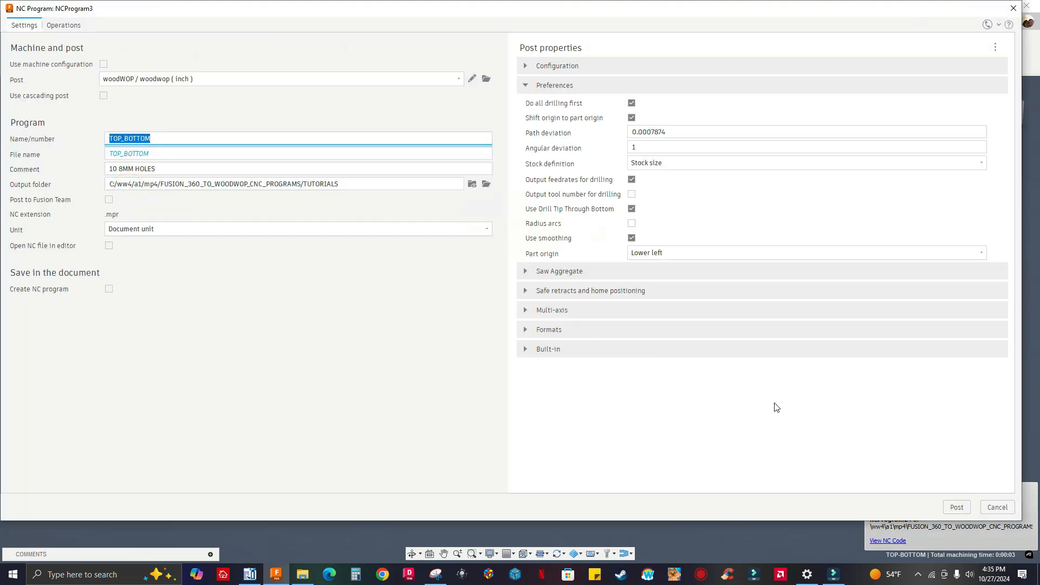
{"action": "left_click", "coordinate": [957, 507]}
{"action": "left_click", "coordinate": [562, 302]}
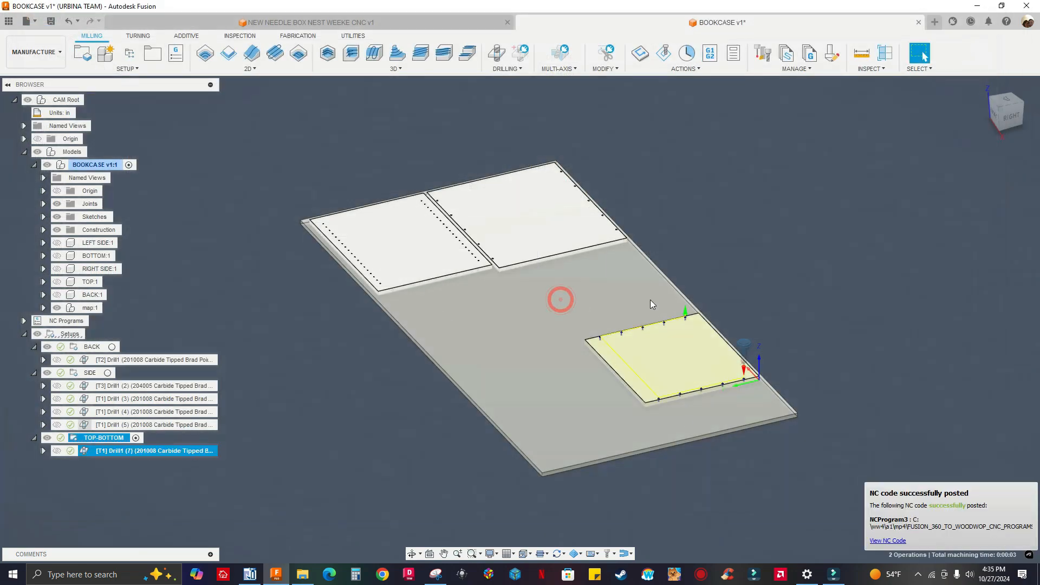
- Switch to woodWOP, open TOP_BOTTOM.mpr from the TUTORIALS folder and inspect its first vertical drilling's parameters
{"action": "left_click", "coordinate": [250, 573]}
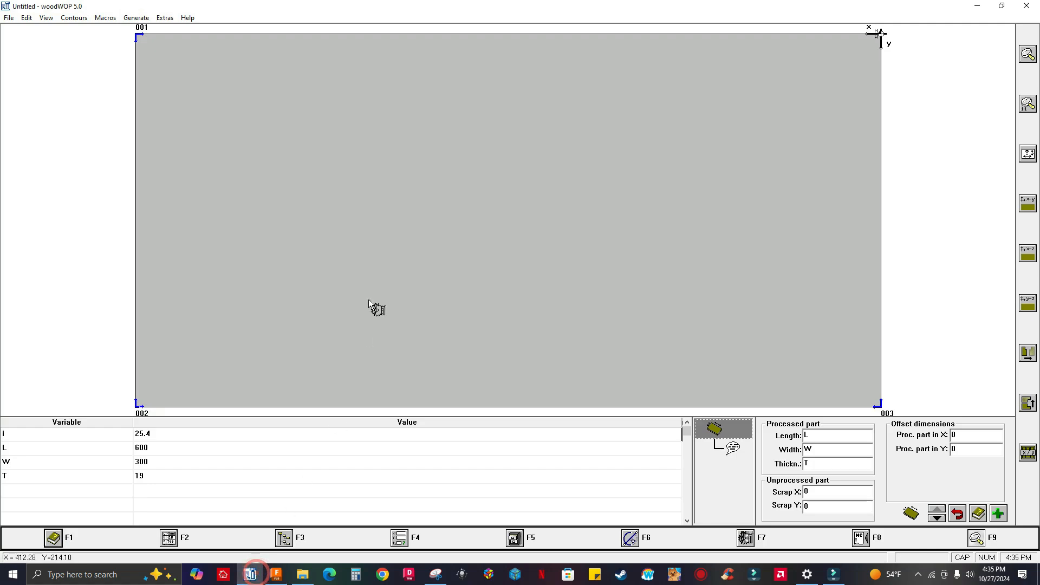
{"action": "left_click", "coordinate": [9, 18]}
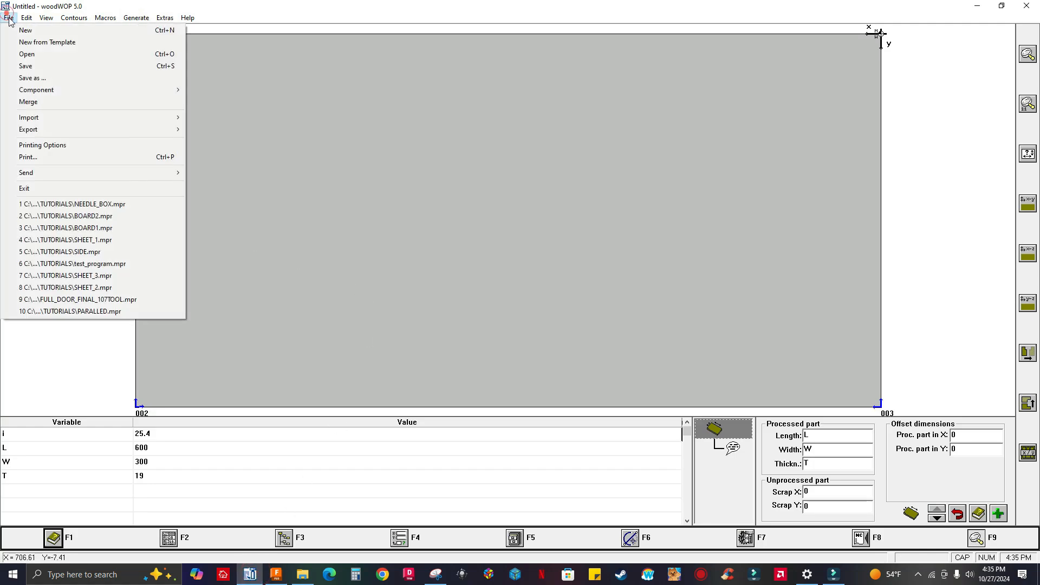
{"action": "left_click", "coordinate": [26, 54]}
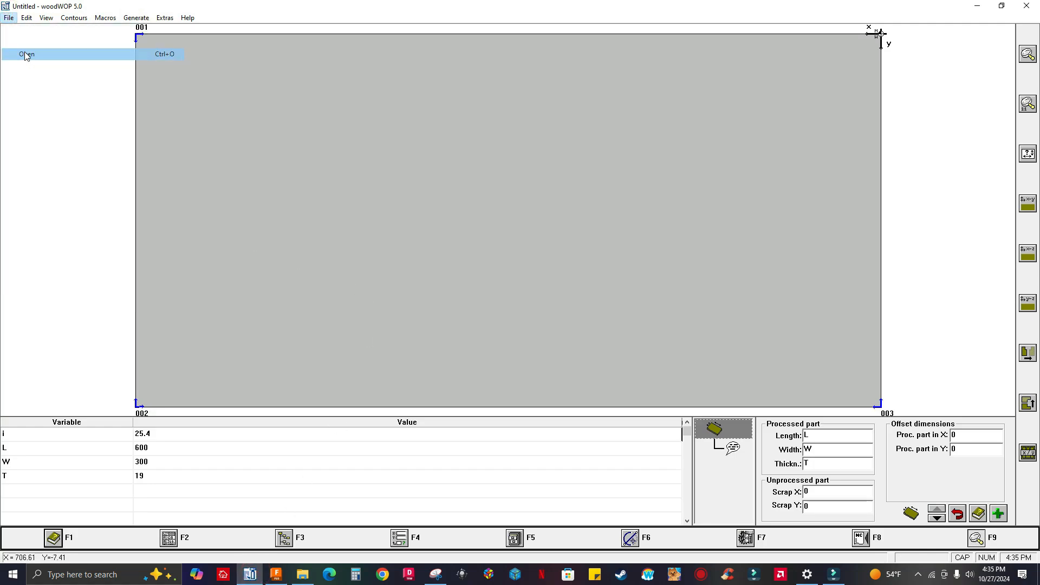
{"action": "left_click", "coordinate": [69, 74]}
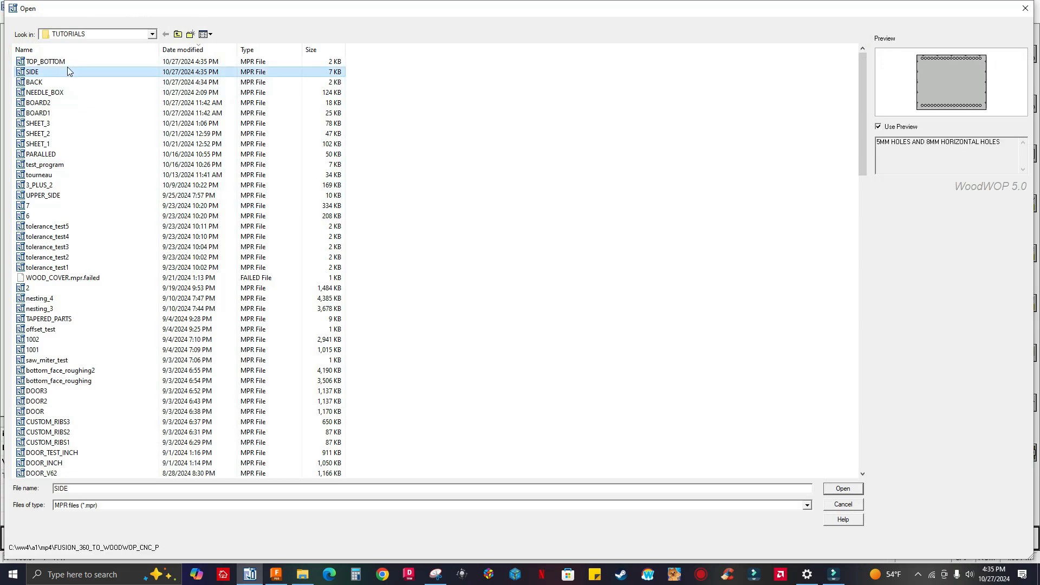
{"action": "left_click", "coordinate": [63, 62]}
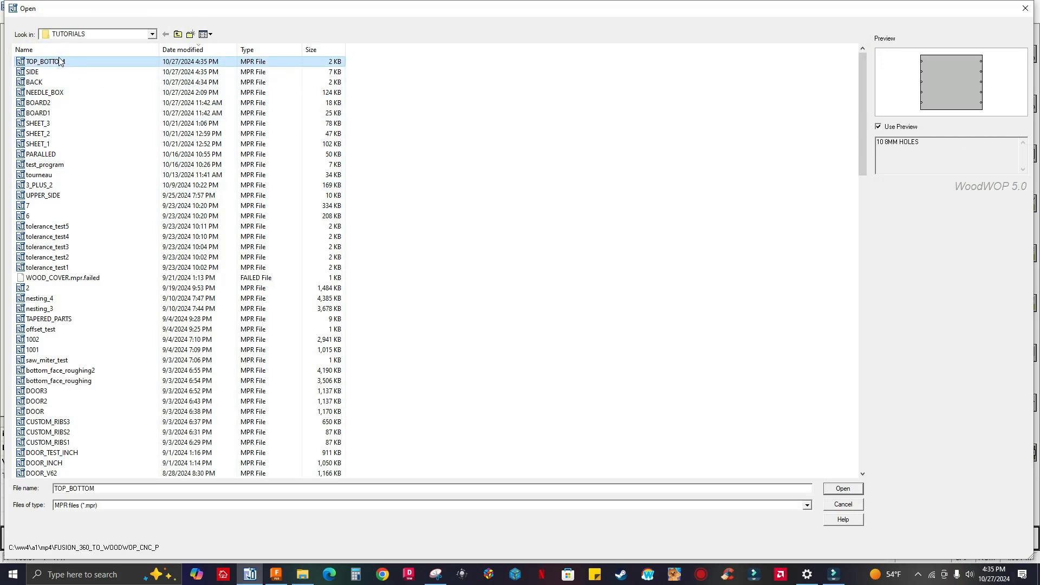
{"action": "left_click", "coordinate": [838, 489]}
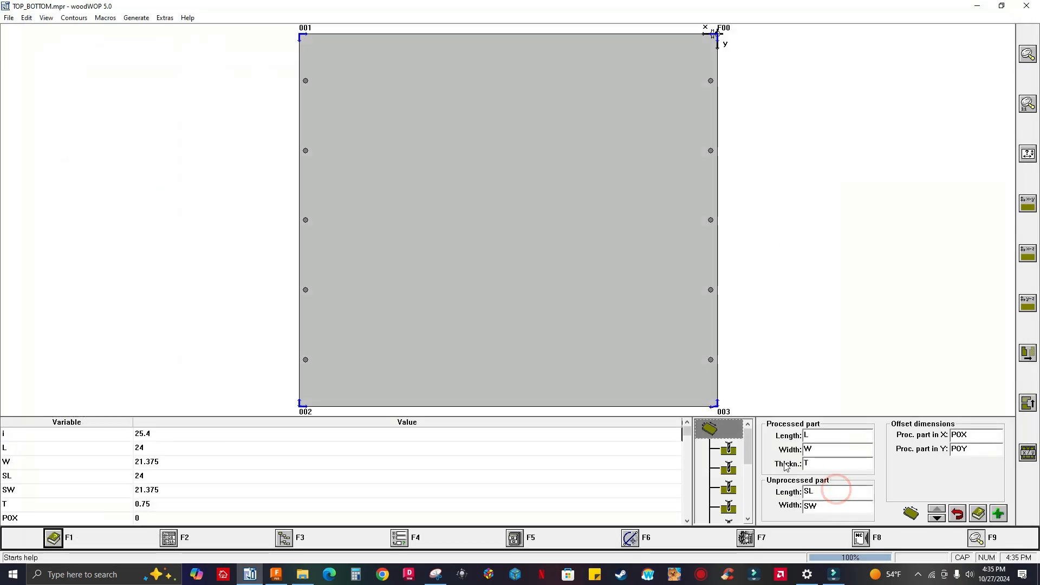
{"action": "left_click", "coordinate": [728, 450]}
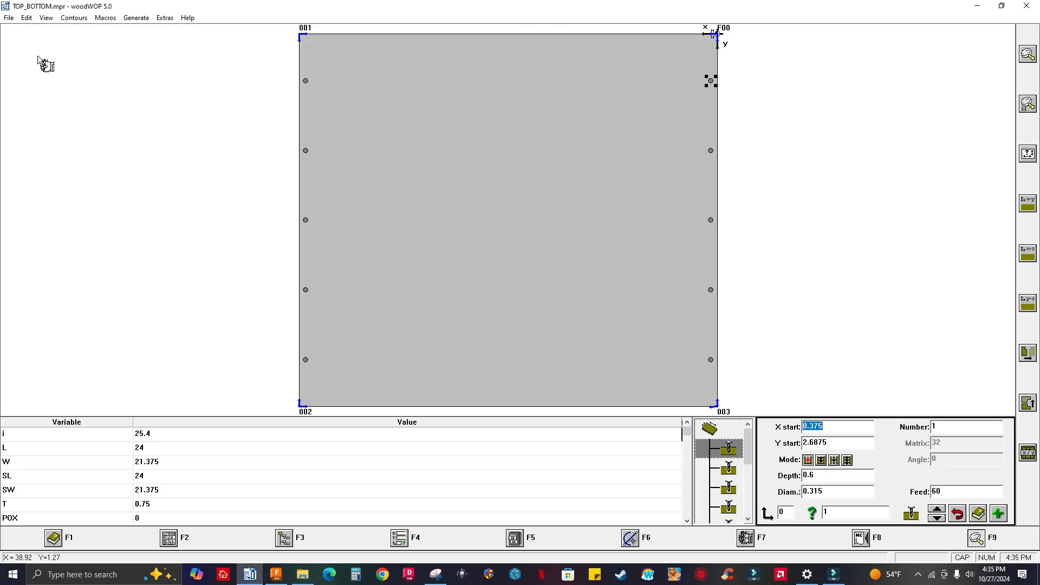
- Open SIDE.mpr in the TUTORIALS folder and inspect the parameters of one of its horizontal edge drillings
{"action": "left_click", "coordinate": [9, 18]}
{"action": "left_click", "coordinate": [23, 52]}
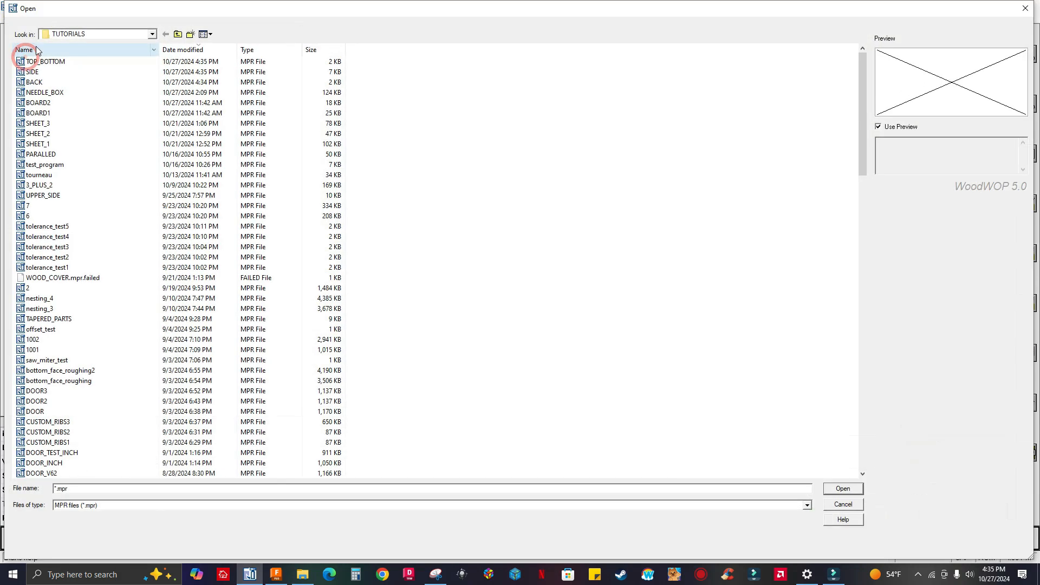
{"action": "left_click", "coordinate": [45, 72]}
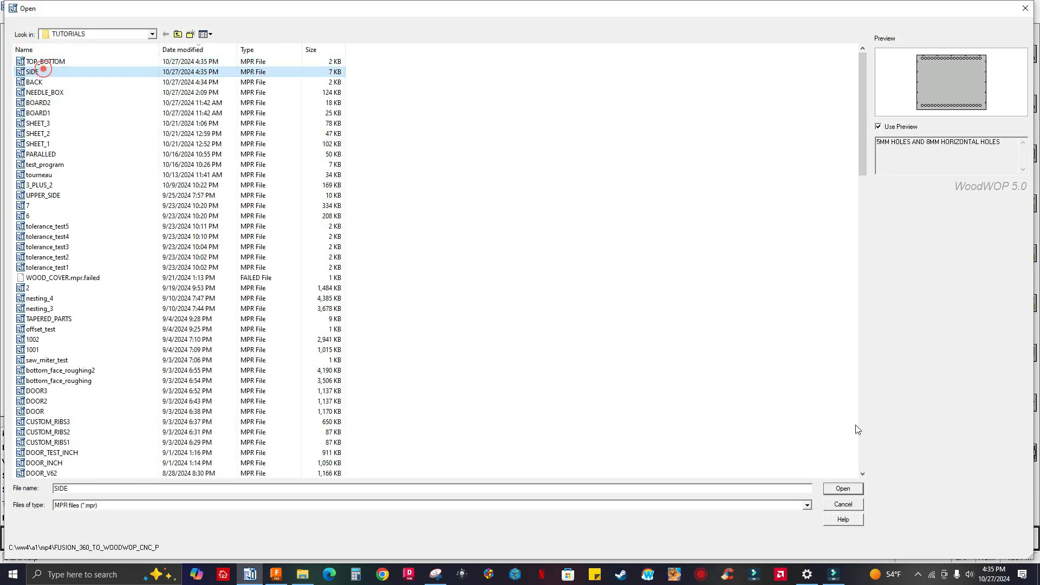
{"action": "left_click", "coordinate": [838, 490]}
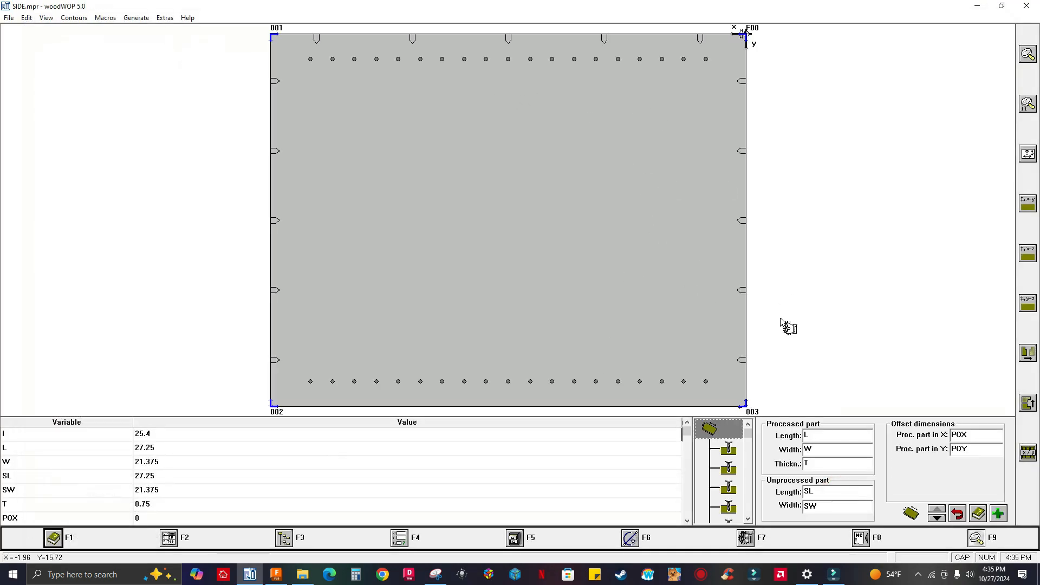
{"action": "left_click_drag", "start_coordinate": [748, 436], "coordinate": [746, 501]}
{"action": "left_click", "coordinate": [730, 492]}
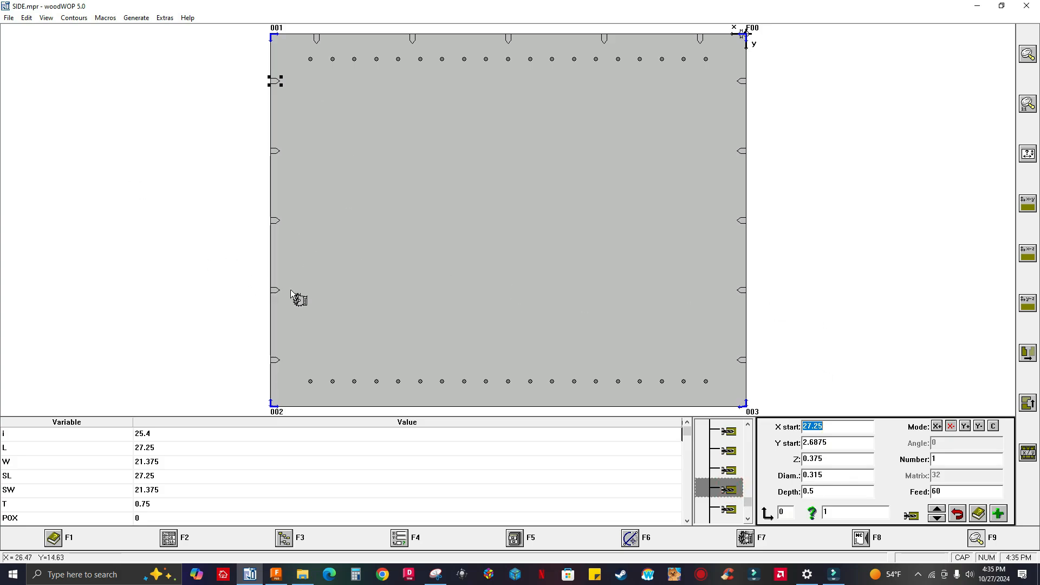
- Open BACK.mpr from the TUTORIALS folder to check the back panel's drilling layout
{"action": "left_click", "coordinate": [9, 18]}
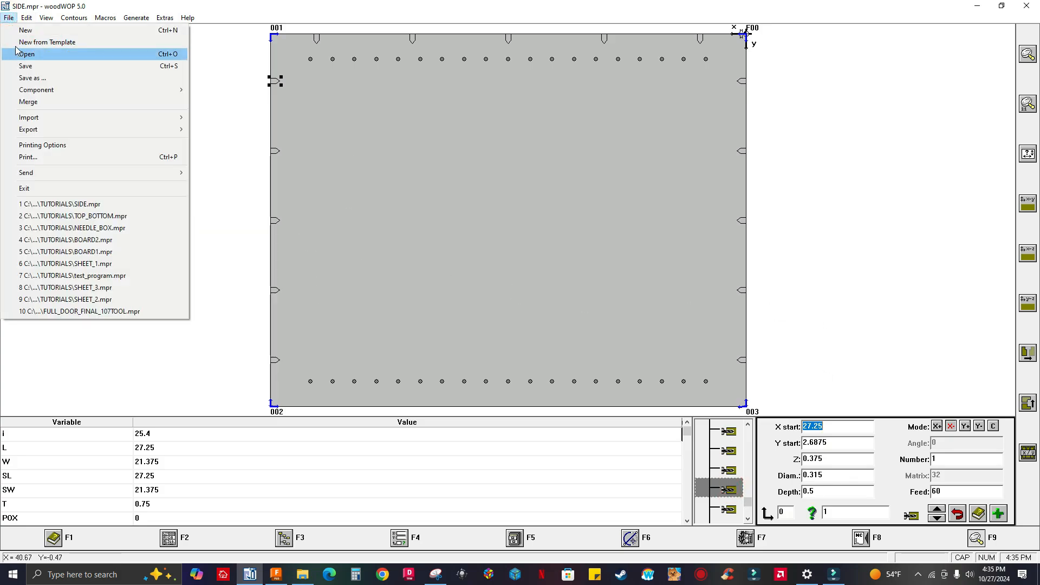
{"action": "left_click", "coordinate": [23, 57]}
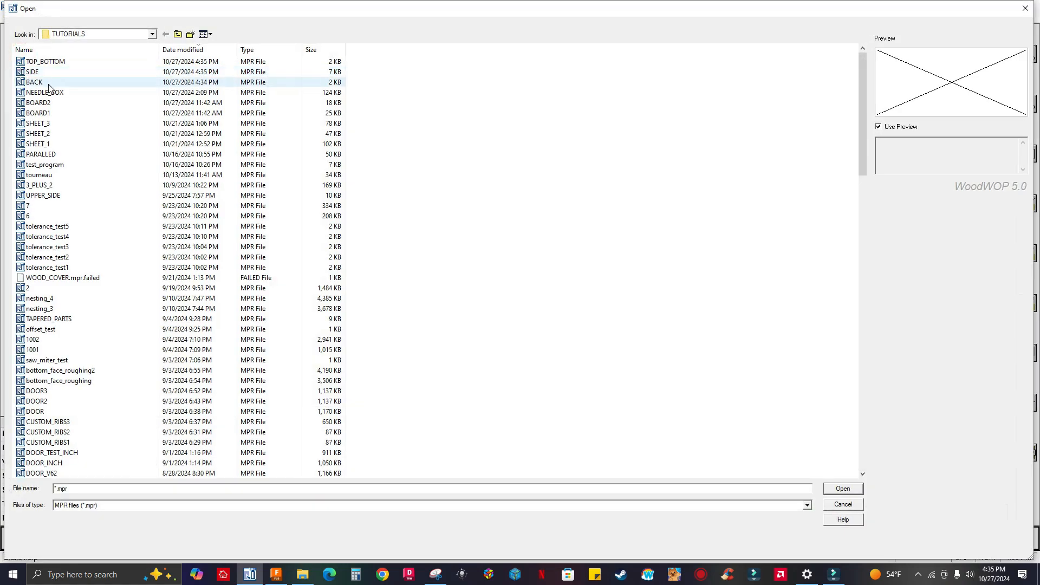
{"action": "left_click", "coordinate": [48, 83]}
{"action": "left_click", "coordinate": [844, 489]}
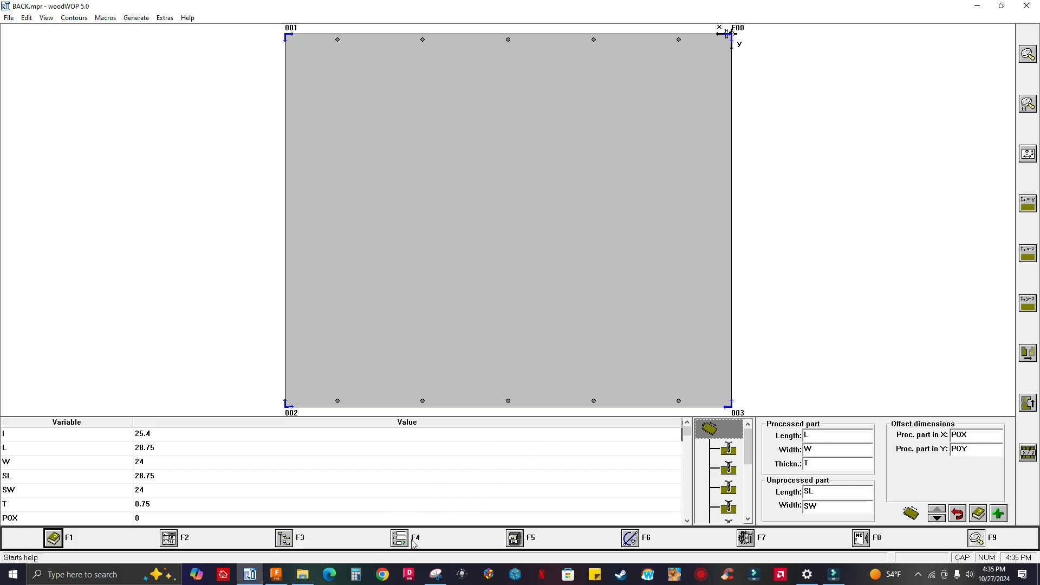
- Switch to Fusion's Design workspace, generate a map report of the map component, and save it as BOOKCASE HTML in MAPBOARDS PRO JOB REPORTS
{"action": "left_click", "coordinate": [277, 574]}
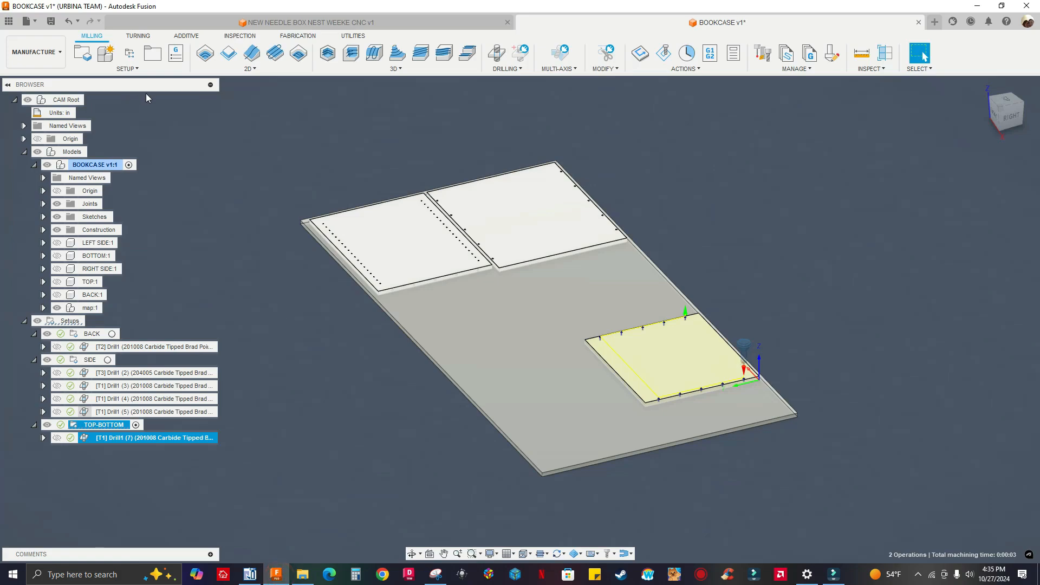
{"action": "left_click", "coordinate": [35, 52]}
{"action": "left_click", "coordinate": [33, 81]}
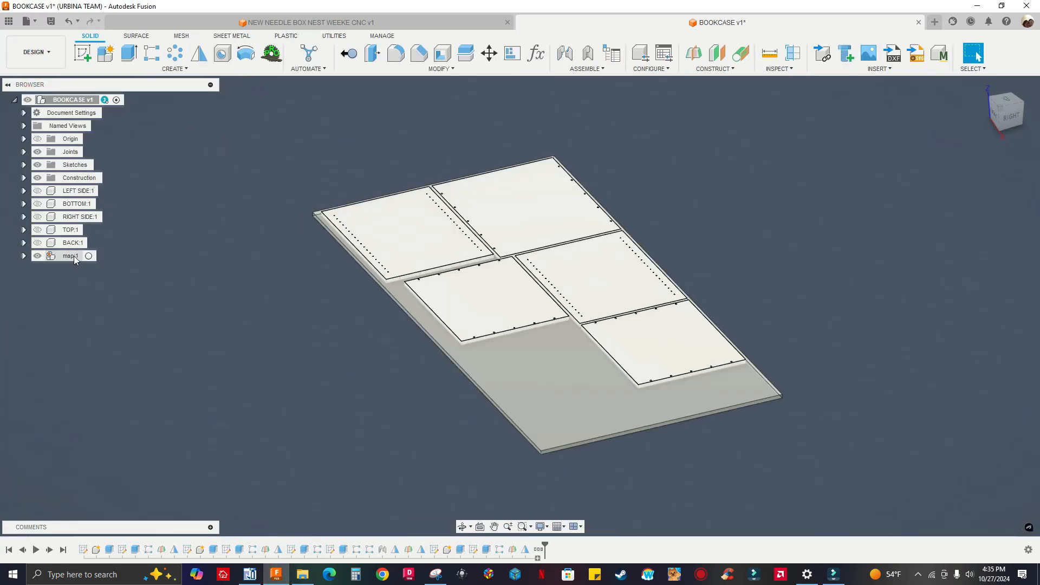
{"action": "right_click", "coordinate": [74, 257]}
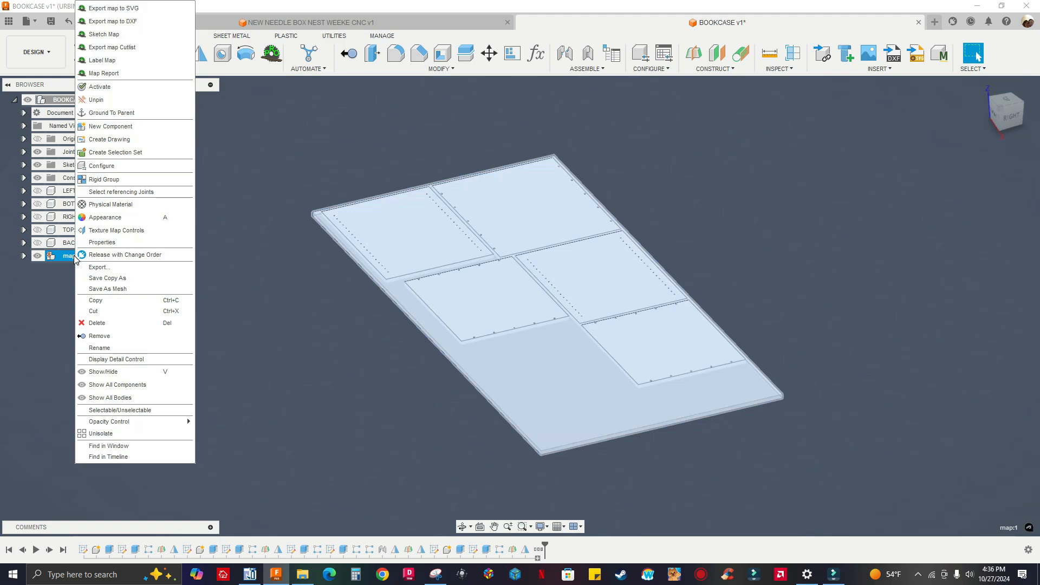
{"action": "left_click", "coordinate": [96, 74]}
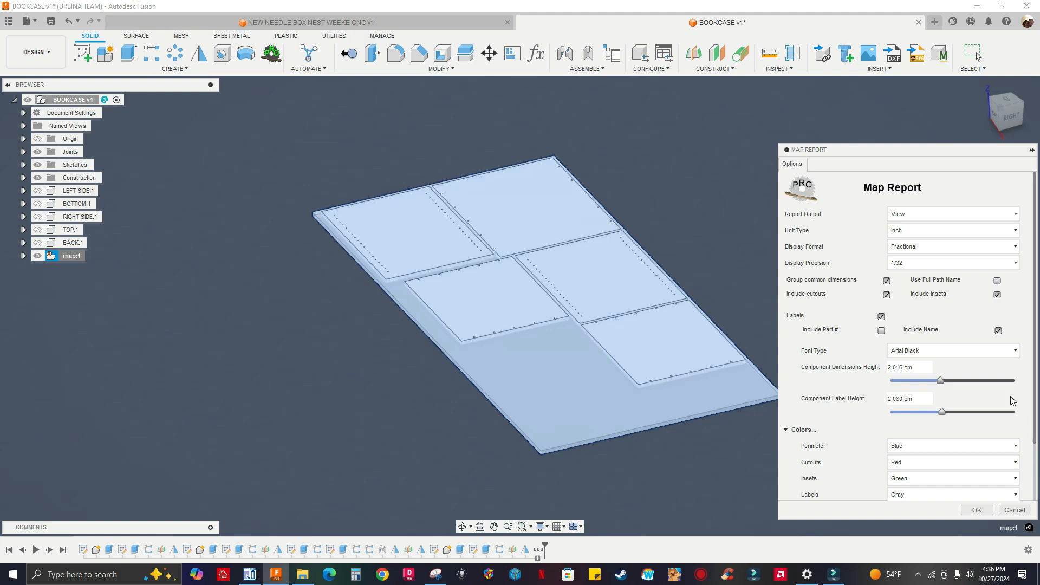
{"action": "left_click", "coordinate": [976, 511]}
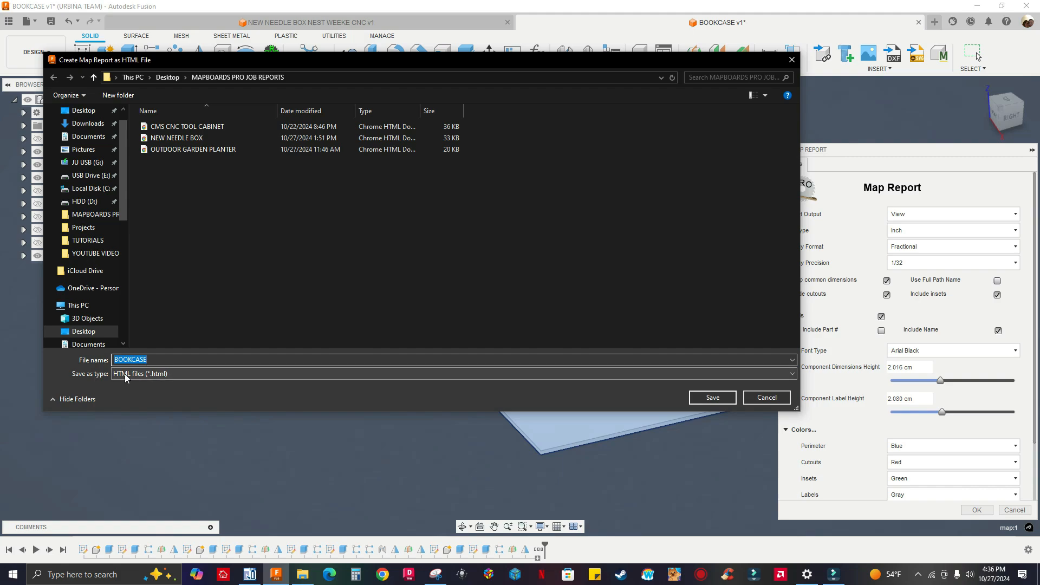
{"action": "left_click", "coordinate": [712, 402]}
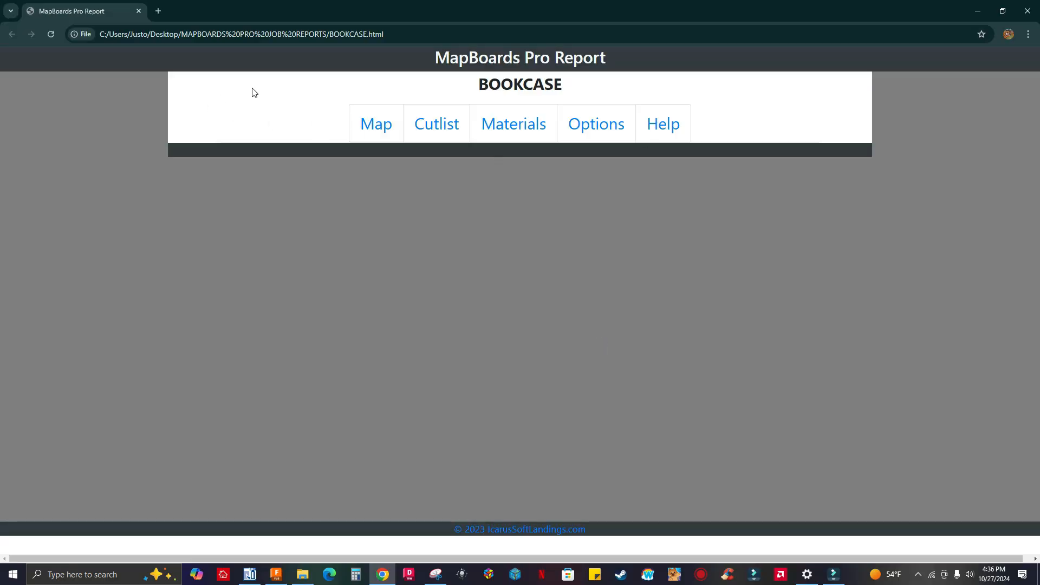
- Show the Board 1 map in the BOOKCASE report and examine the layout of its parts
{"action": "left_click", "coordinate": [377, 126]}
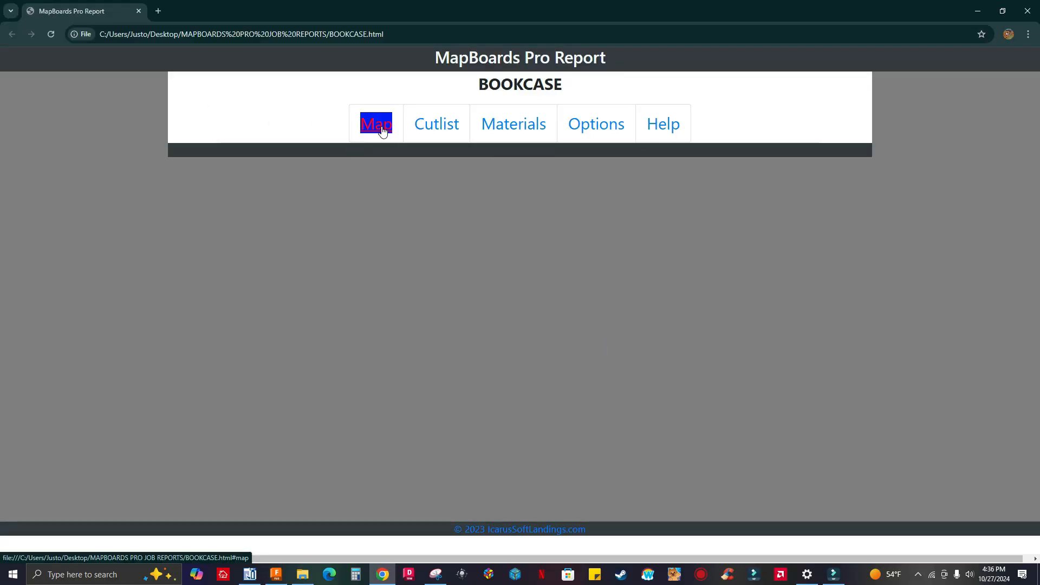
{"action": "left_click", "coordinate": [208, 176]}
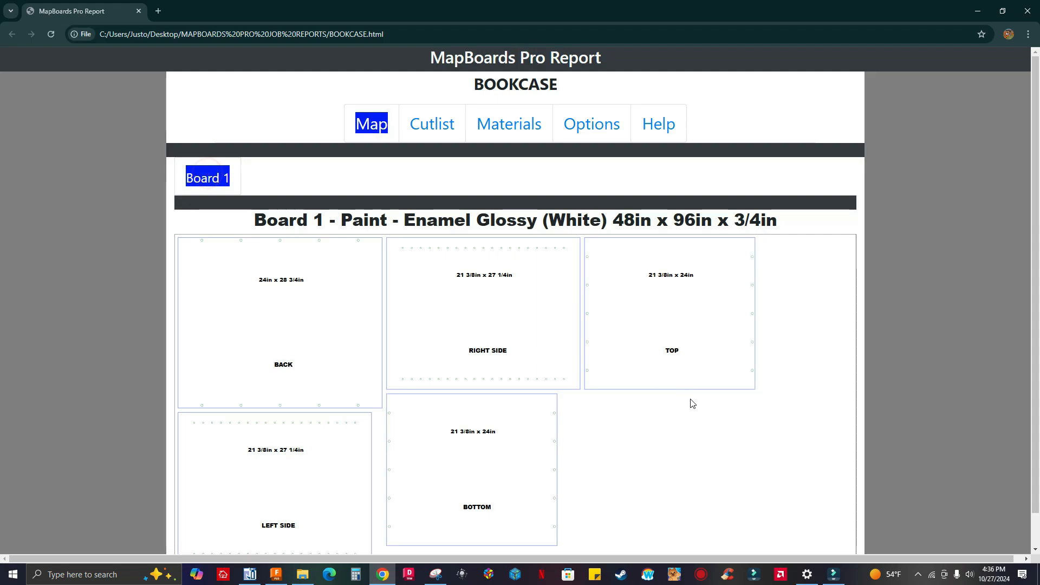
{"action": "scroll", "coordinate": [675, 466], "scroll_direction": "down", "scroll_amount": 1}
{"action": "scroll", "coordinate": [702, 439], "scroll_direction": "up", "scroll_amount": 1}
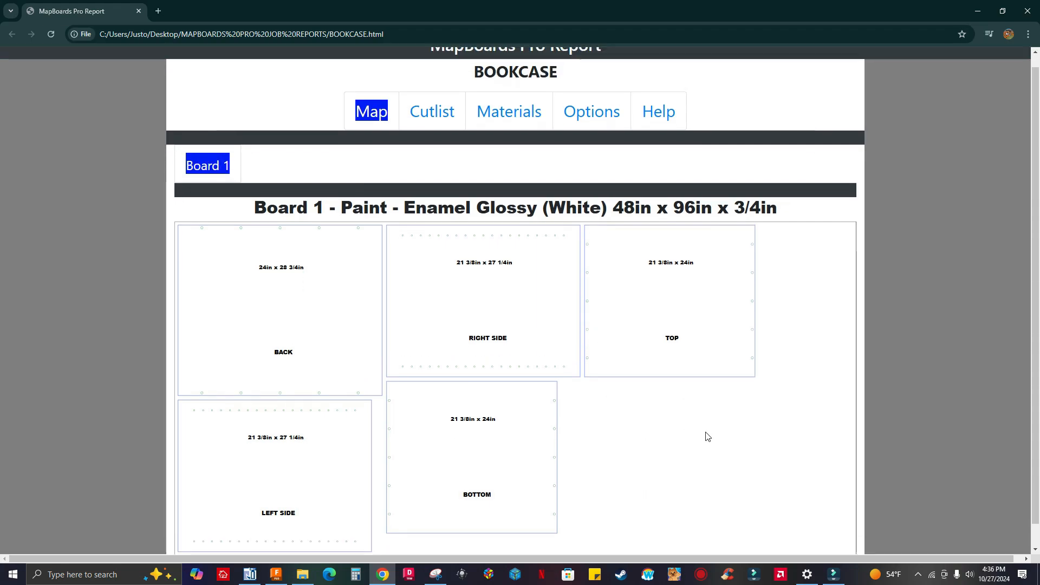
{"action": "scroll", "coordinate": [669, 427], "scroll_direction": "down", "scroll_amount": 1}
- Review the report's cutlist, materials and selected options
{"action": "left_click", "coordinate": [432, 88]}
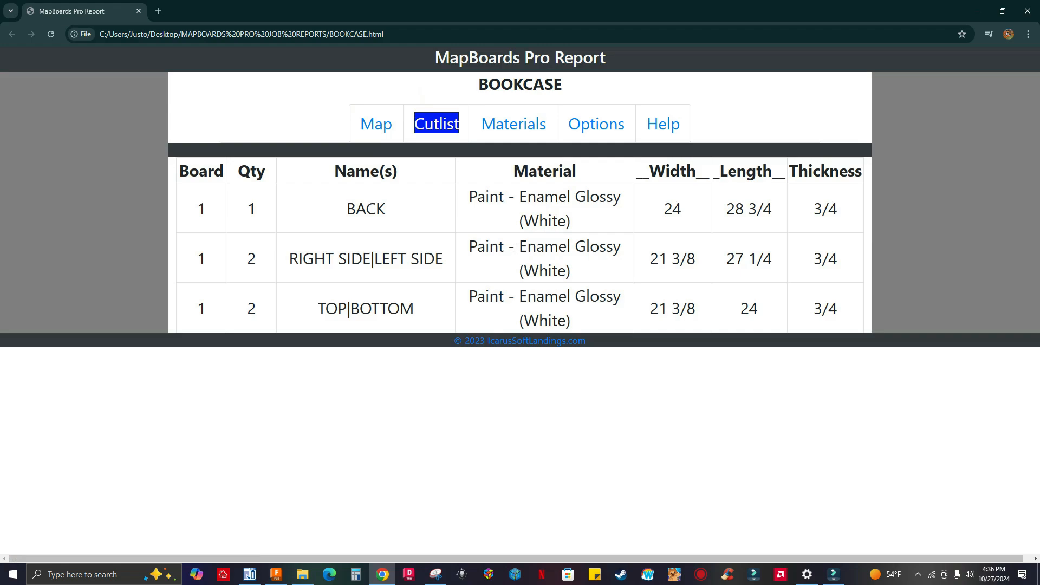
{"action": "left_click", "coordinate": [528, 121]}
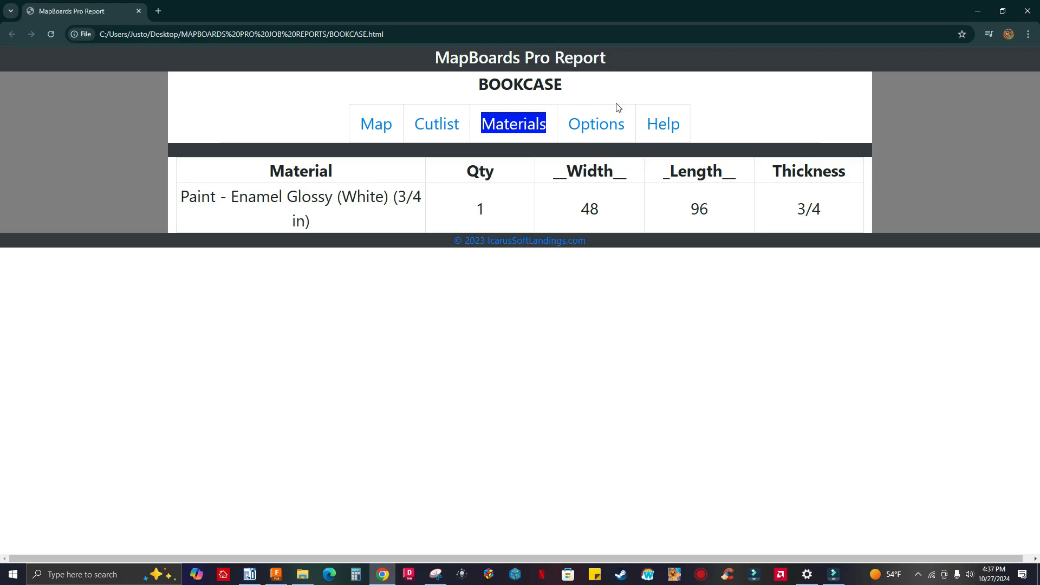
{"action": "left_click", "coordinate": [611, 130]}
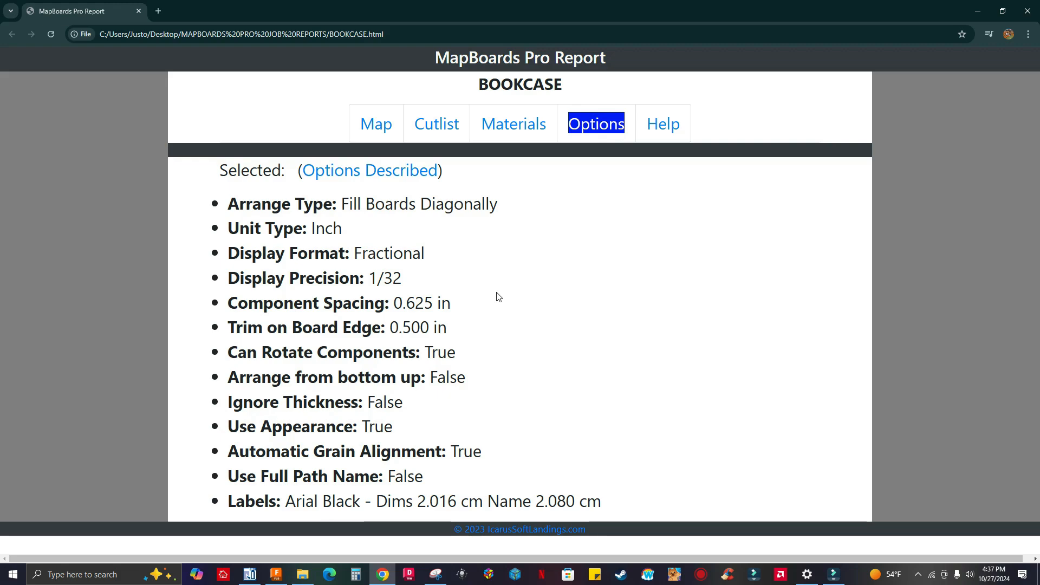
- Open the report's help page, read the Map Report documentation, and return to the bookcase model in Fusion
{"action": "left_click", "coordinate": [657, 126]}
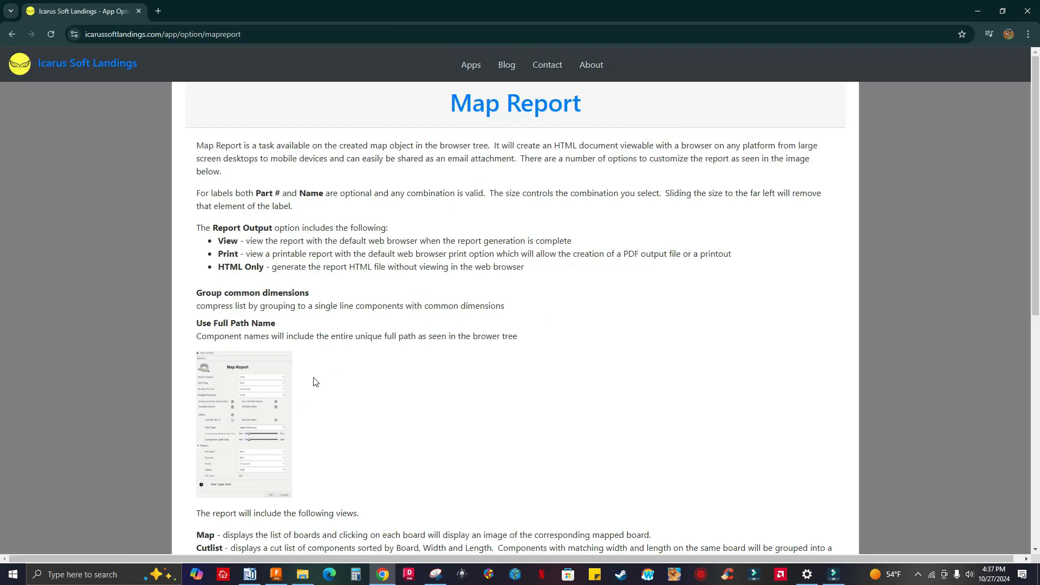
{"action": "scroll", "coordinate": [282, 394], "scroll_direction": "down", "scroll_amount": 2}
{"action": "scroll", "coordinate": [282, 394], "scroll_direction": "down", "scroll_amount": 6}
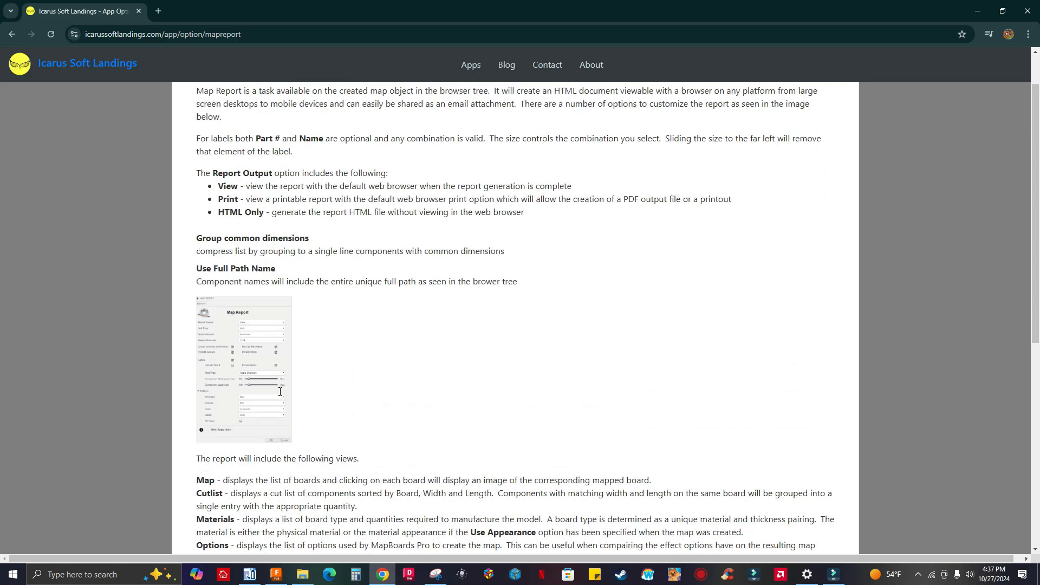
{"action": "scroll", "coordinate": [285, 399], "scroll_direction": "up", "scroll_amount": 8}
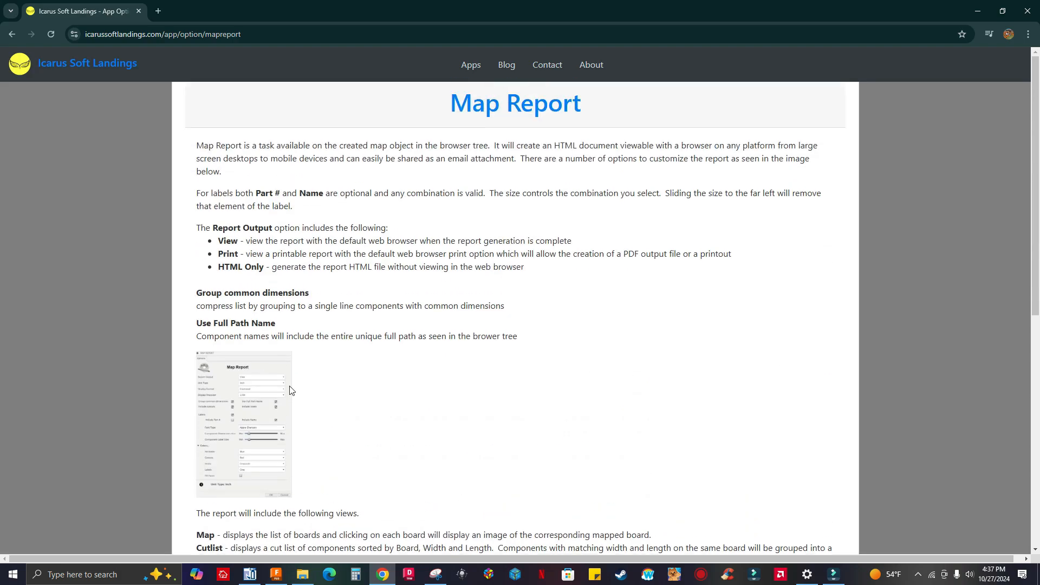
{"action": "left_click", "coordinate": [12, 34]}
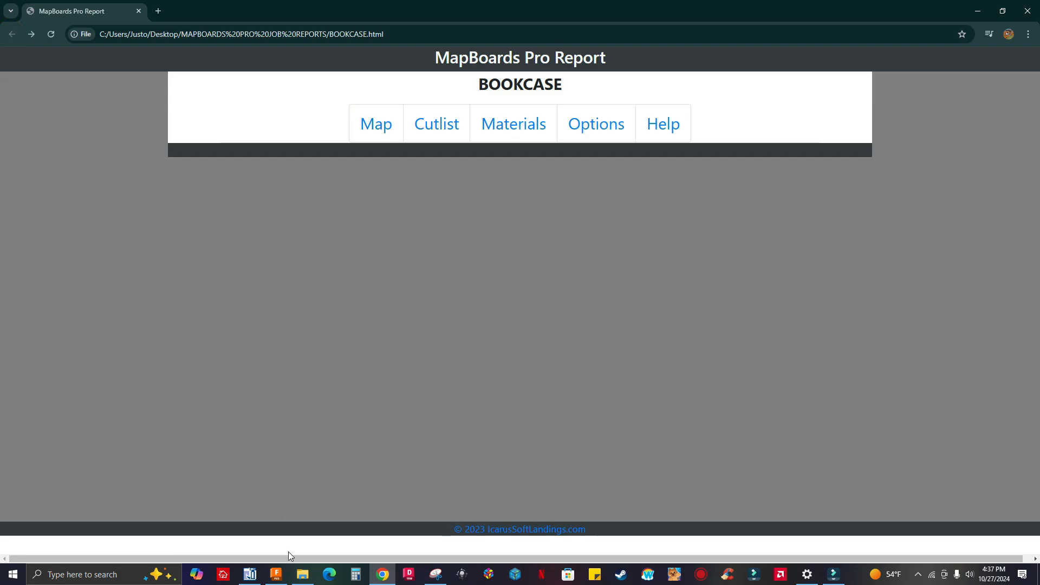
{"action": "left_click", "coordinate": [276, 575]}
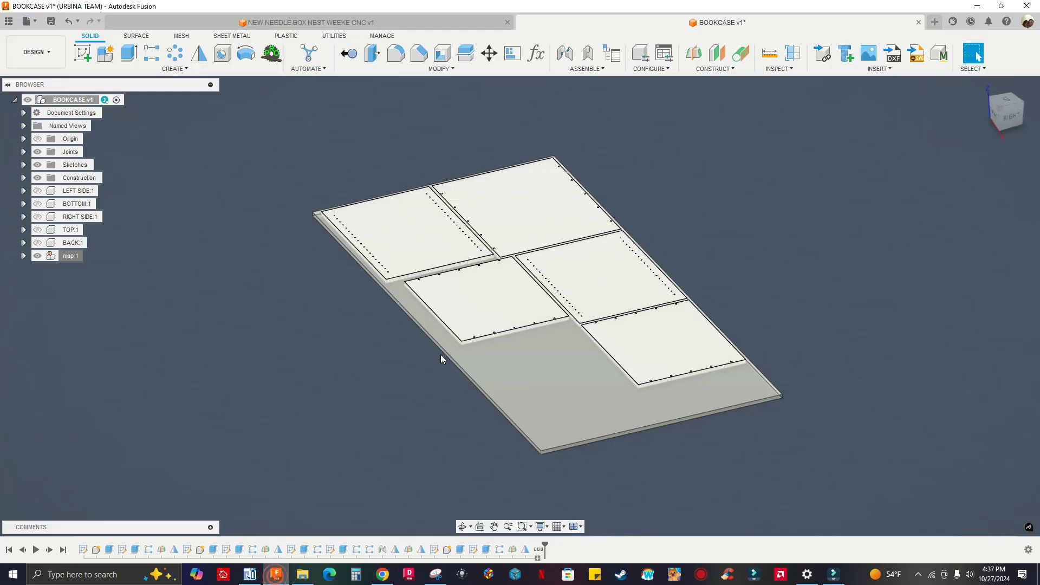